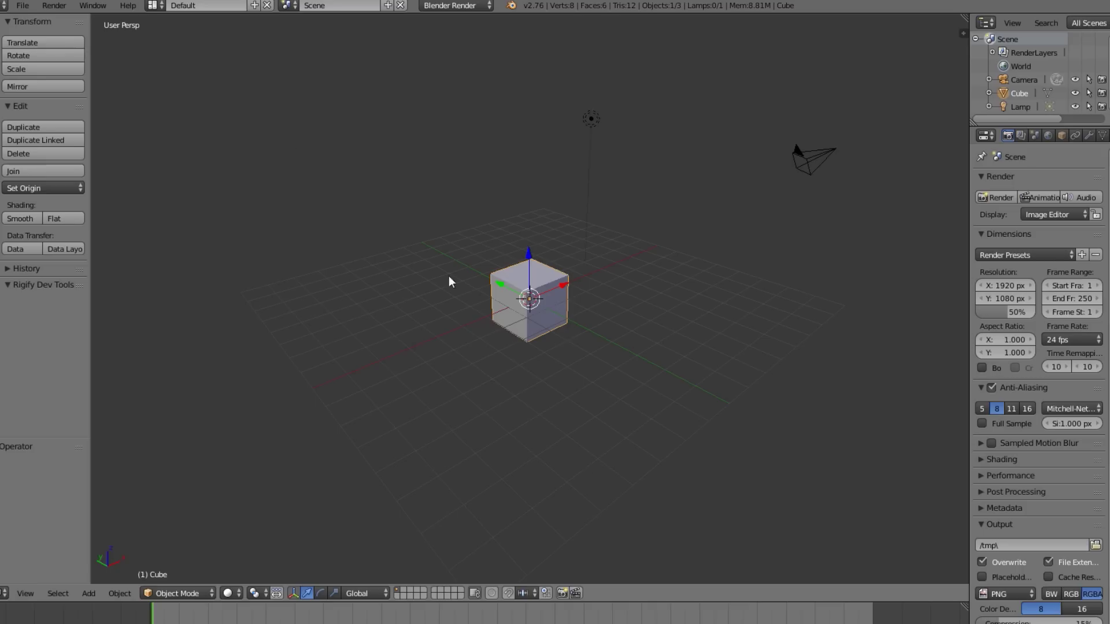
- Switch the screen layout to Game Logic and set the 3D viewport shading to Texture
left_click(155, 6)
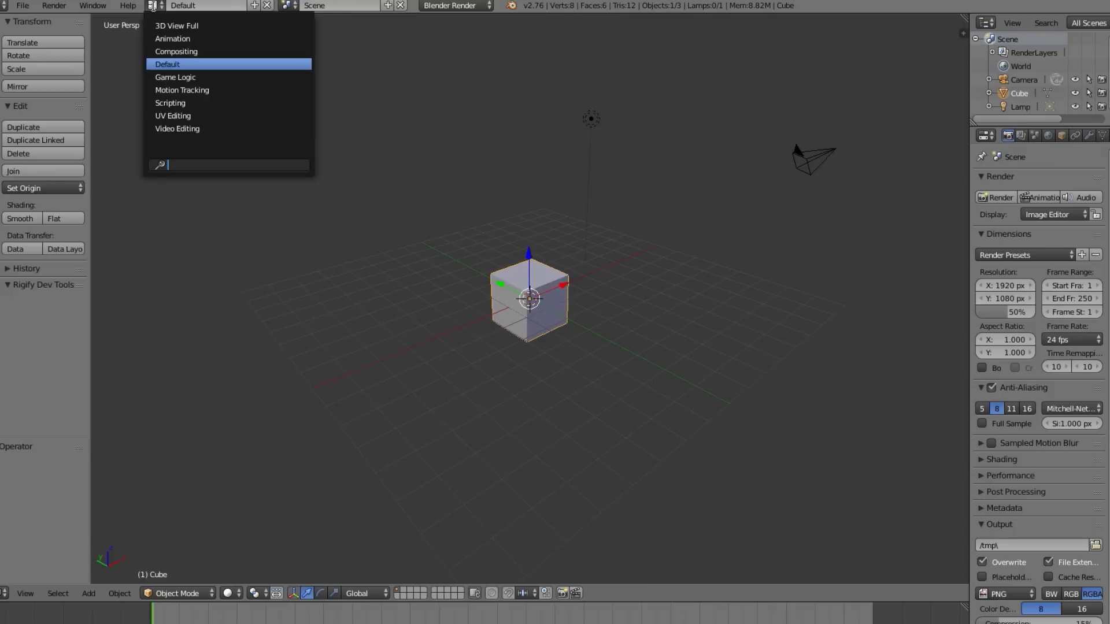
left_click(188, 77)
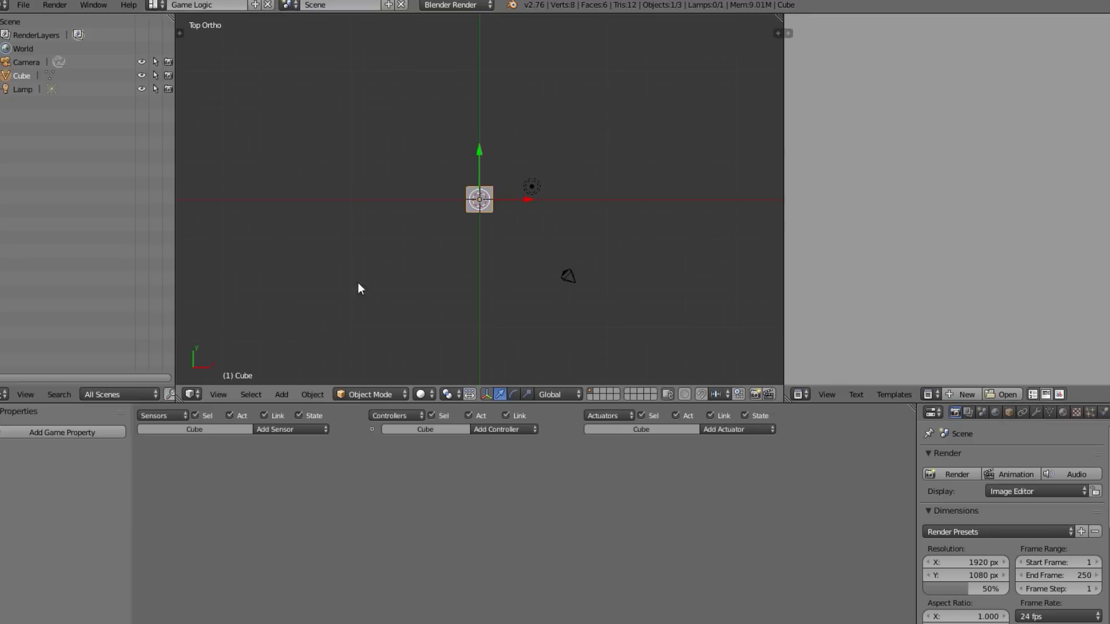
left_click(421, 394)
left_click(472, 333)
middle_click_drag(474, 334, 474, 250)
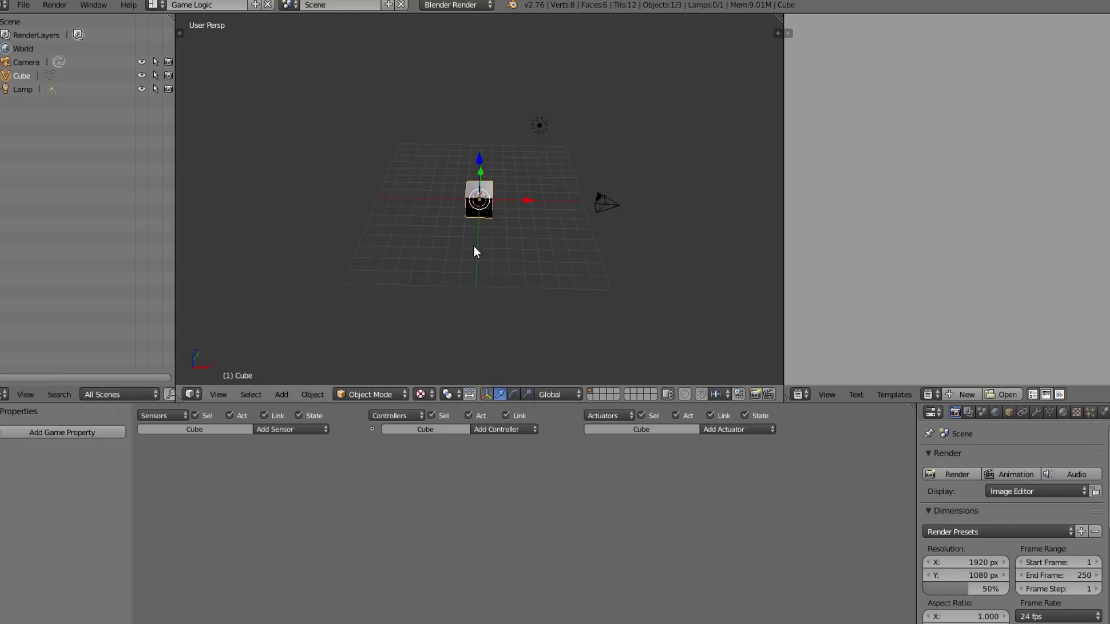
scroll(474, 249, "up", 8)
scroll(475, 254, "down", 10)
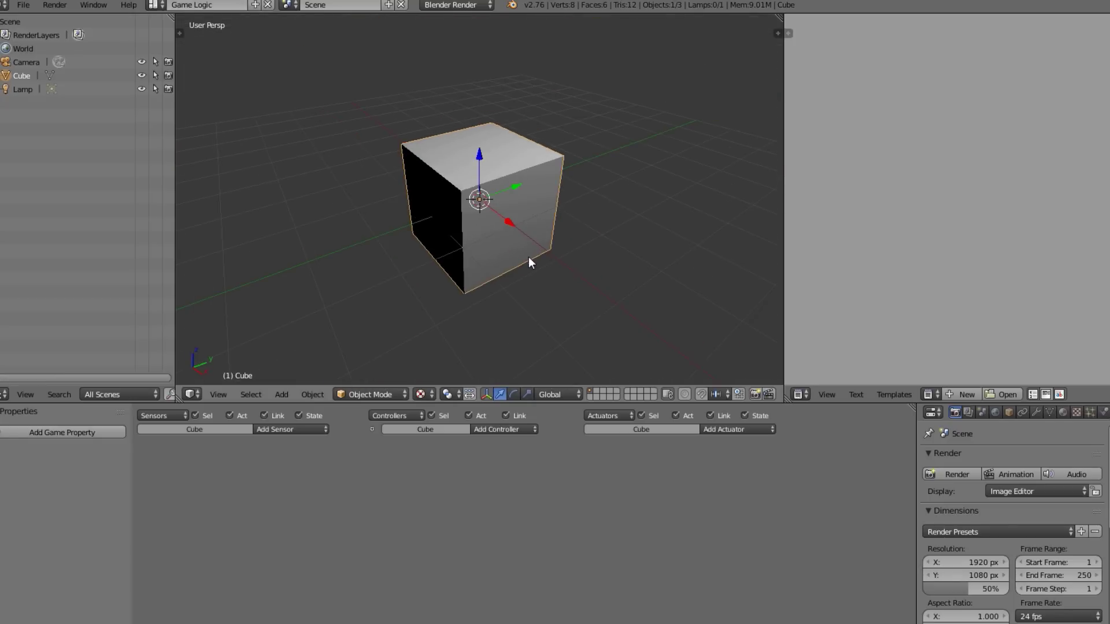
- Set the viewport's material mode to GLSL in the shading properties
key("n")
scroll(750, 310, "down", 15)
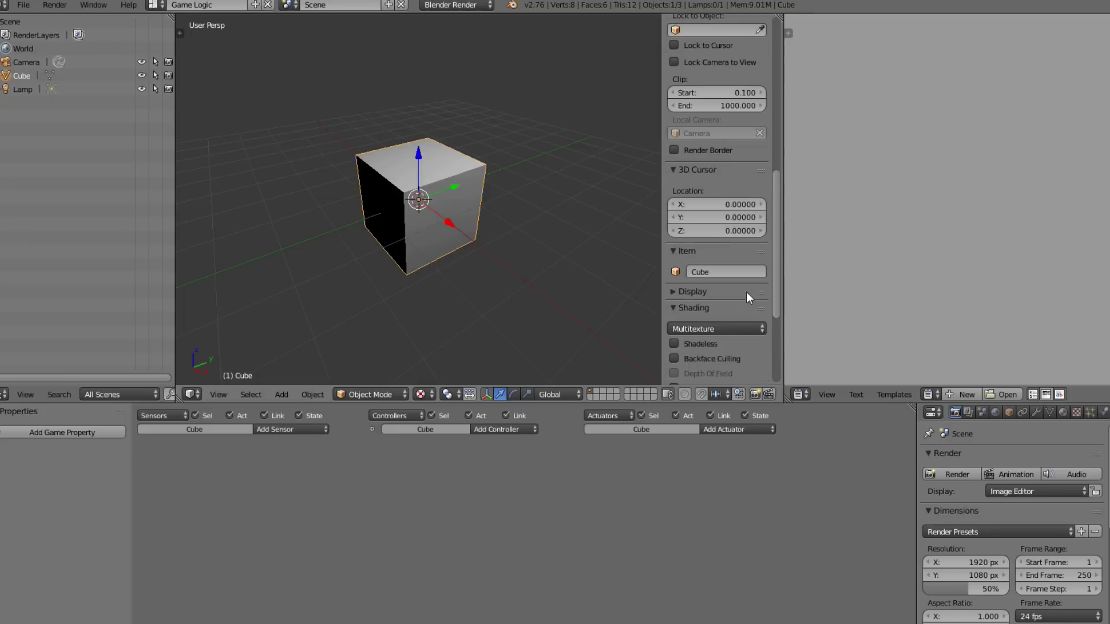
left_click(719, 219)
key("n")
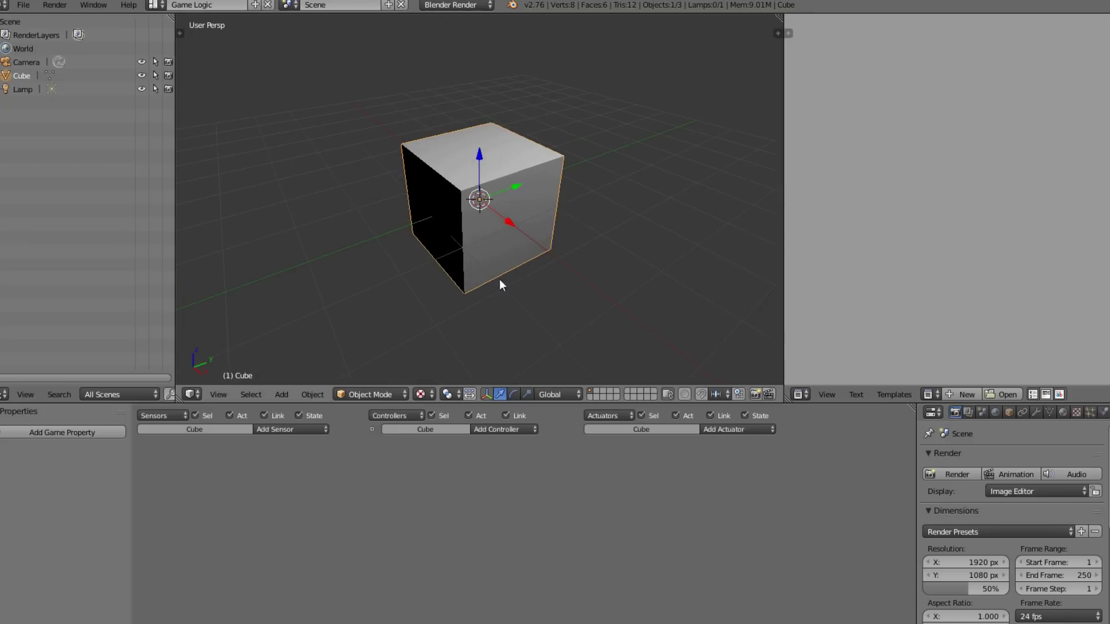
key("n")
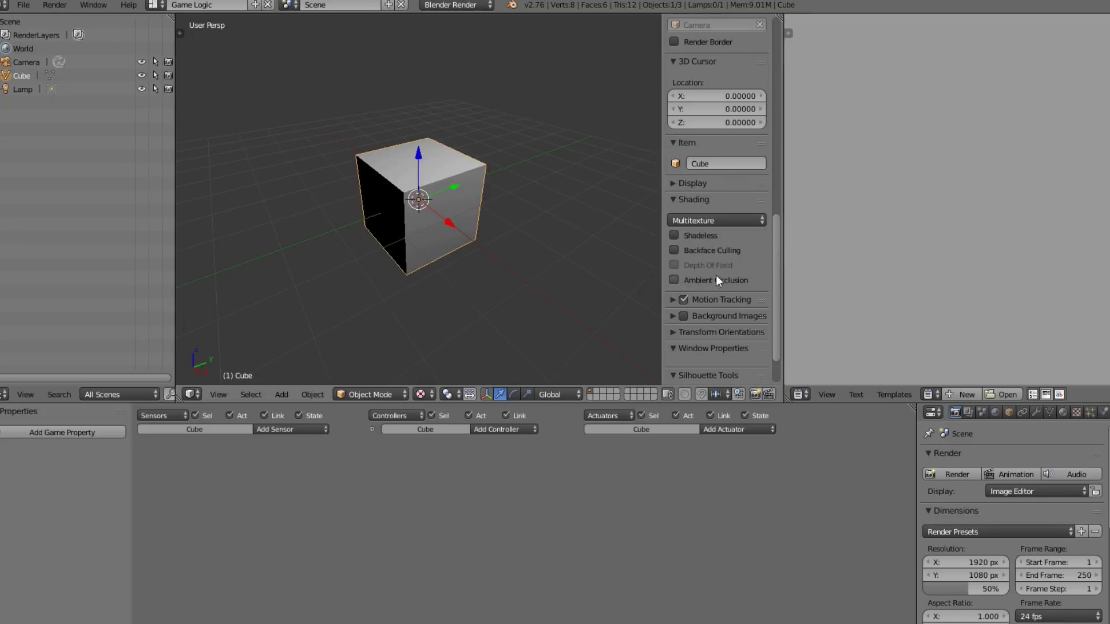
left_click(672, 199)
left_click(674, 200)
left_click(700, 221)
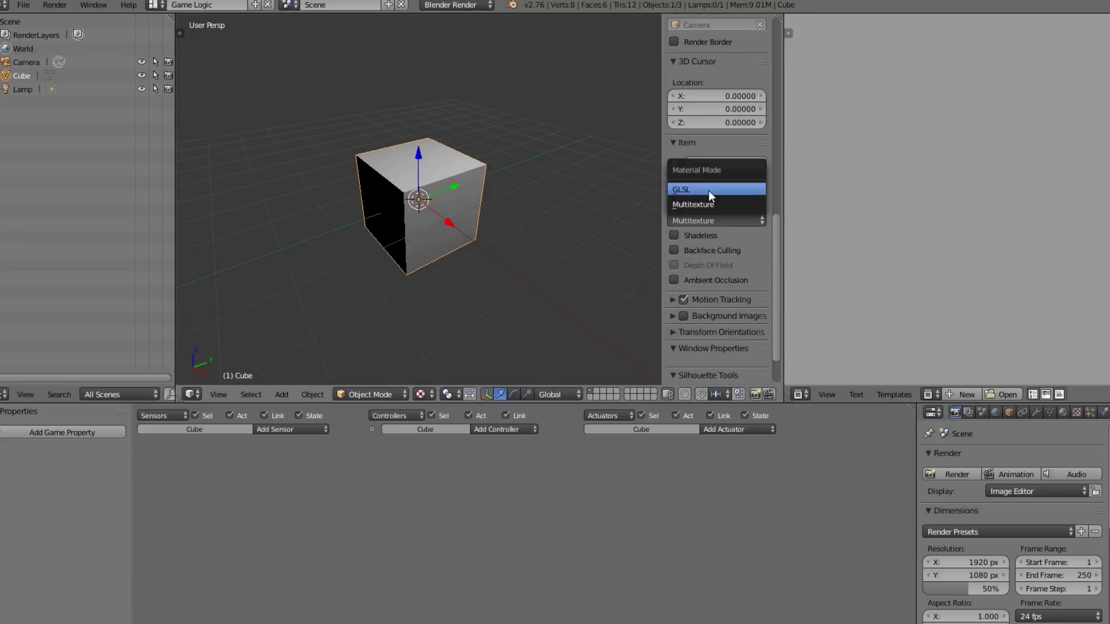
left_click(696, 190)
key("n")
- Move the lamp farther away from the cube toward positive Y
middle_click_drag(525, 215, 493, 257)
scroll(492, 252, "down", 6)
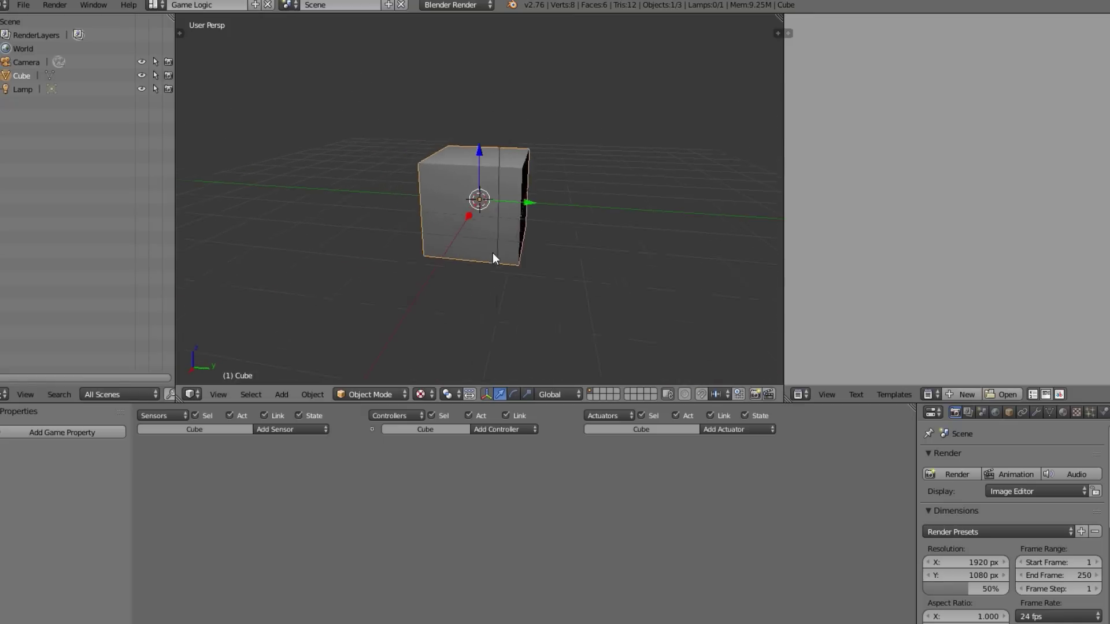
right_click(474, 92)
key("g")
left_click(579, 147)
scroll(505, 176, "up", 2)
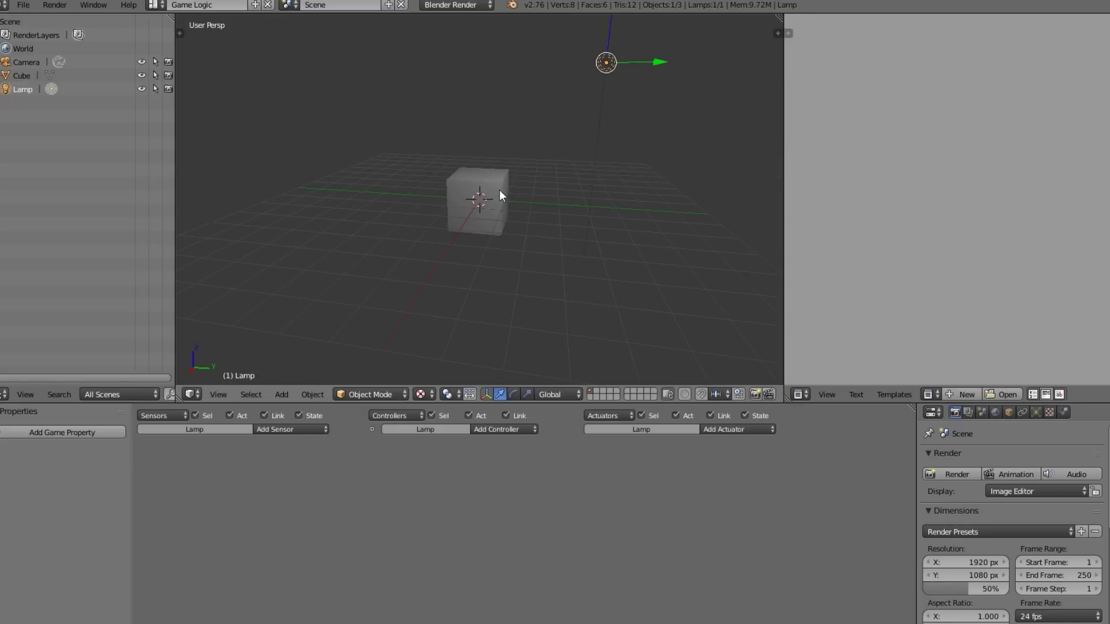
- Rename the cube object to Player
right_click(480, 199)
left_click(1008, 412)
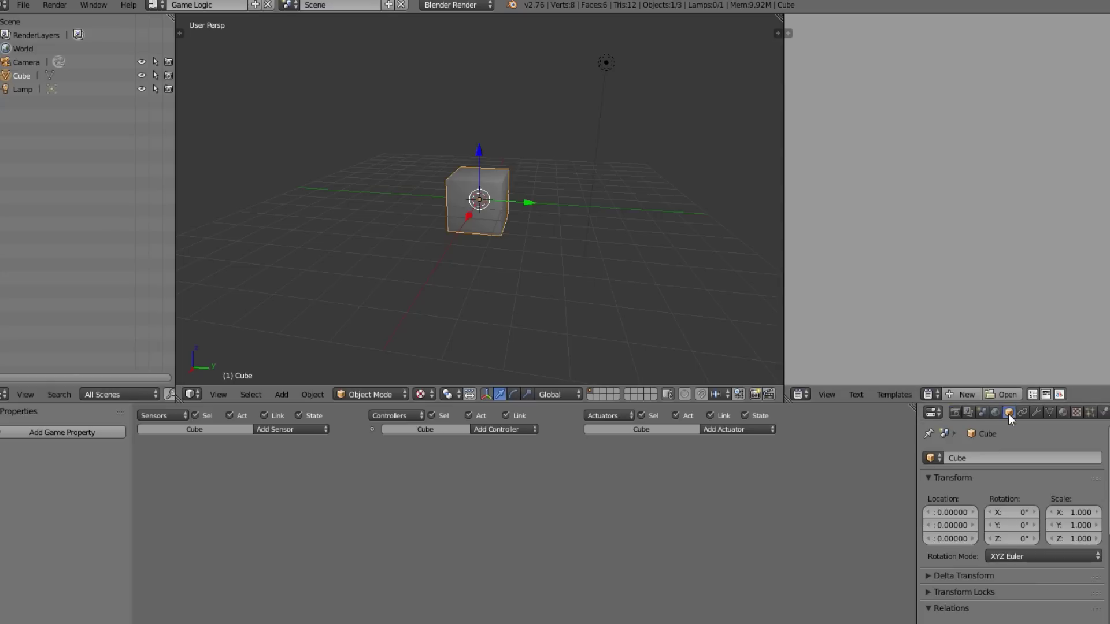
left_click(1006, 463)
type("Player")
key("Return")
- Scale the Player block by 2 along the Z axis and apply the scale to its mesh
scroll(549, 250, "up", 4)
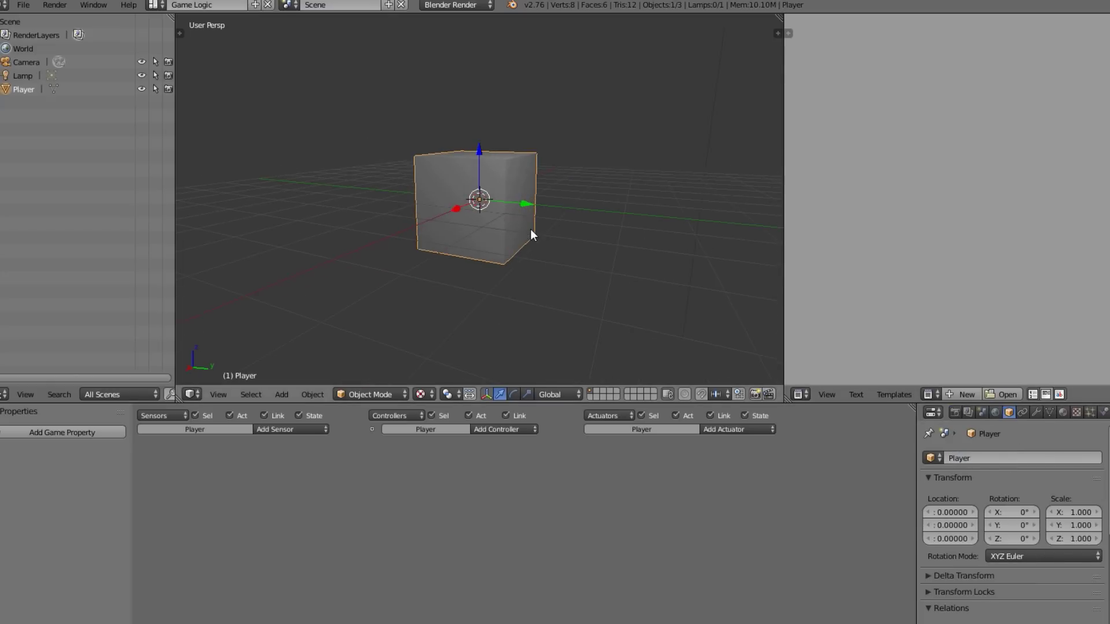
key("s")
key("Escape")
key("s")
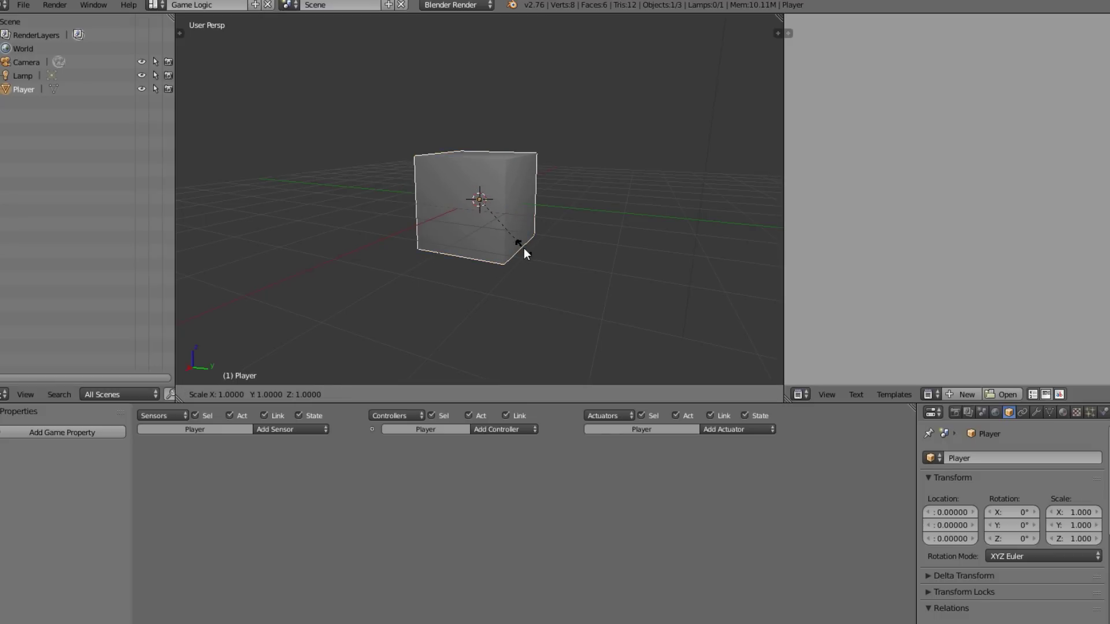
type("z")
type("2")
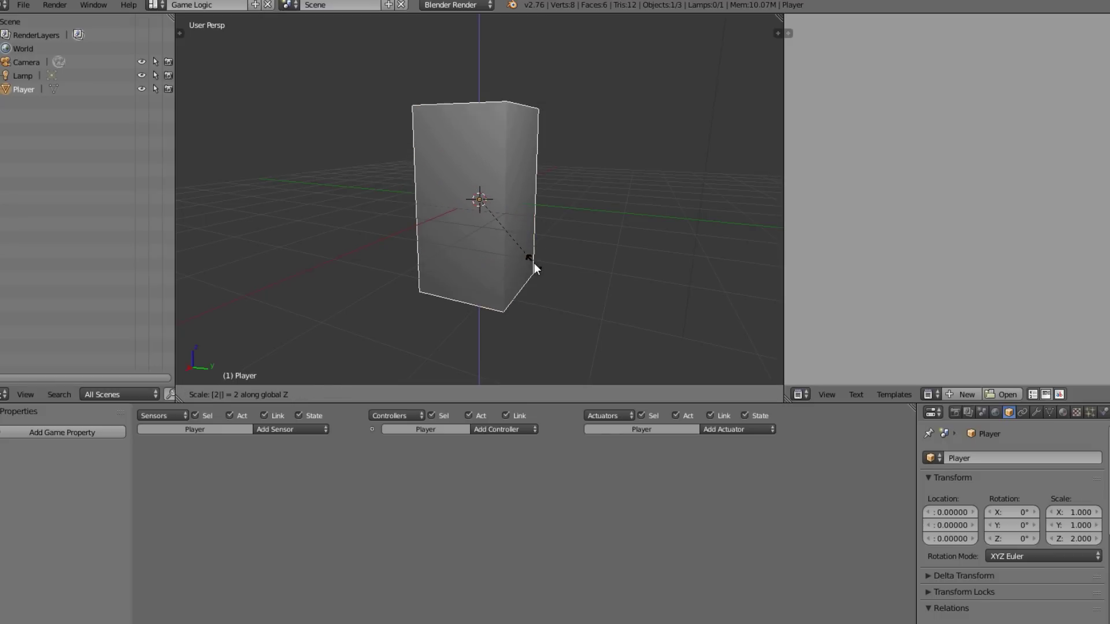
key("Return")
key("ctrl+a")
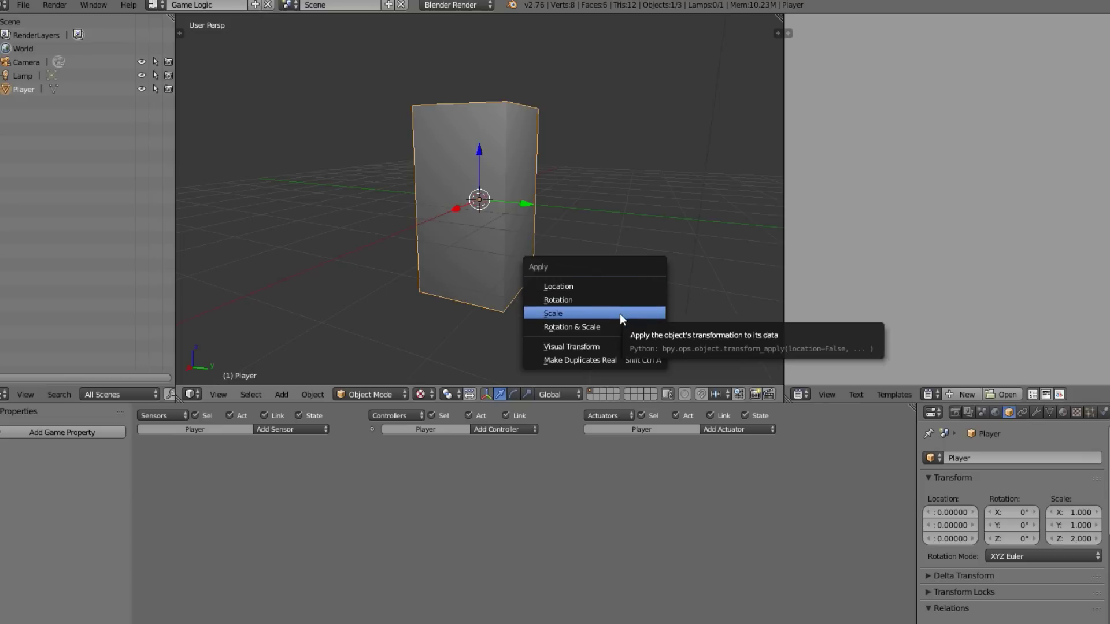
left_click(619, 313)
- Move the Player block up 2 units along the Z axis
scroll(620, 312, "down", 3)
type("gz")
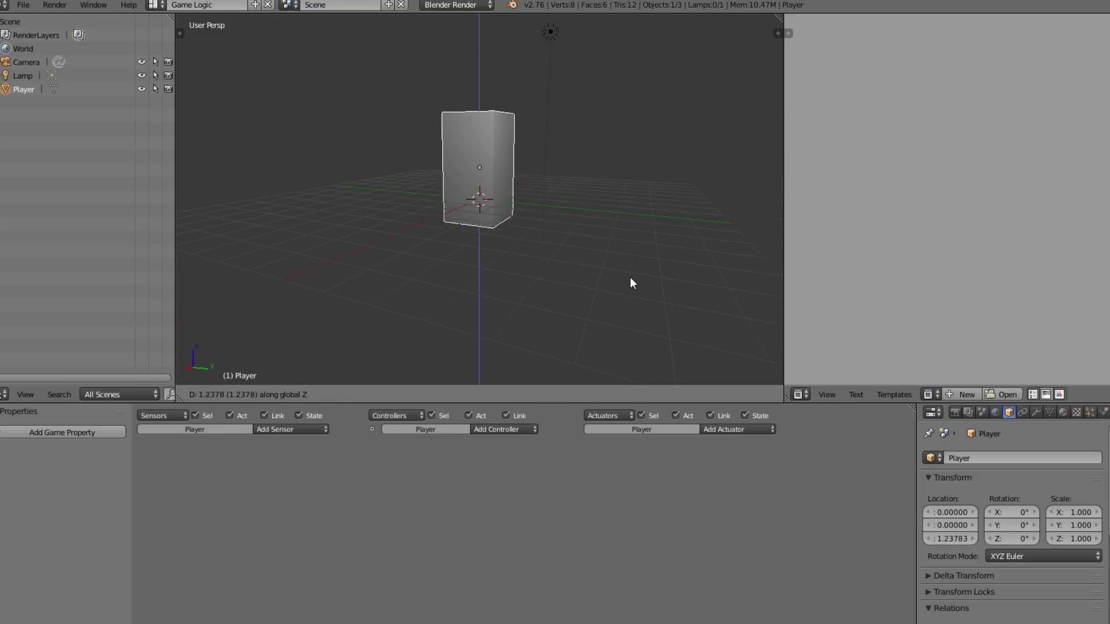
type("2")
key("Return")
- Clear the camera's rotation and location so it sits at the world origin
middle_click_drag(620, 269, 493, 277)
key("a")
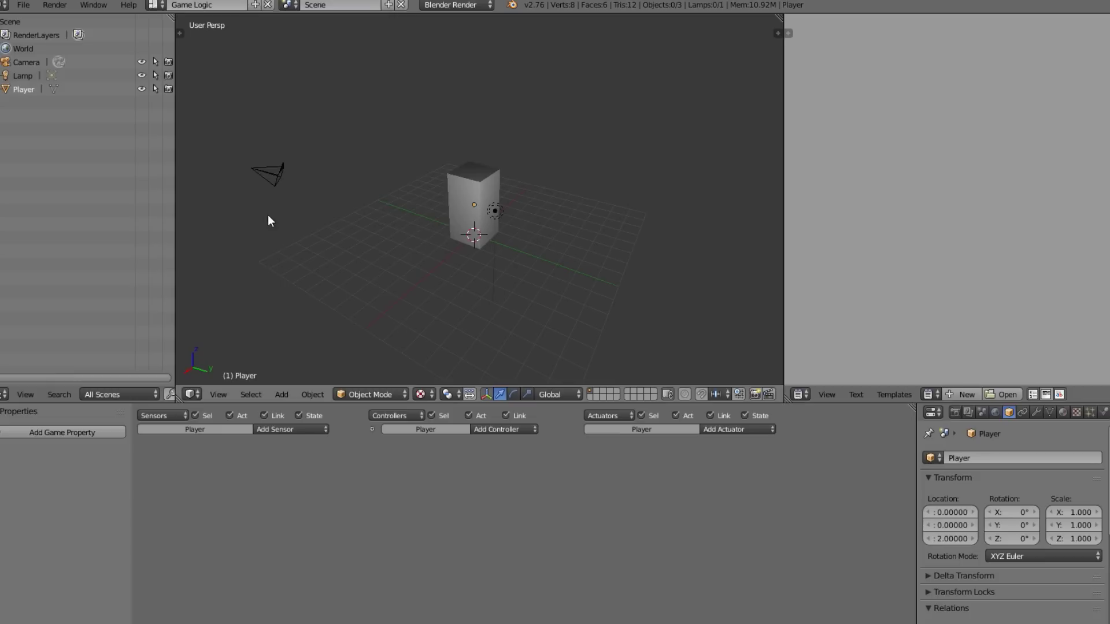
right_click(275, 175)
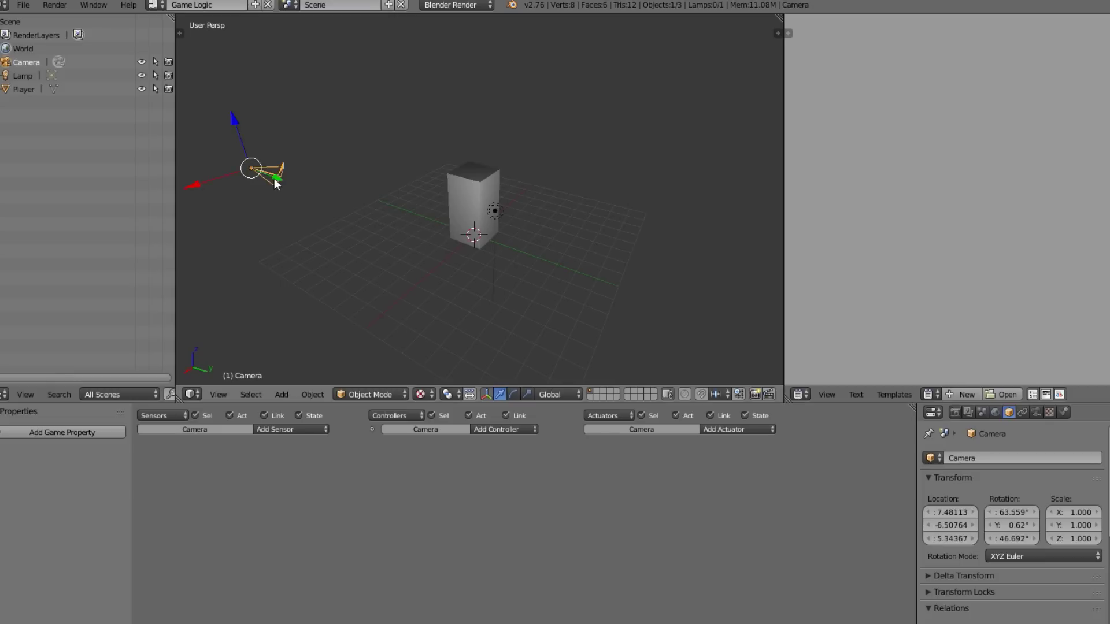
key("alt+r")
key("alt+g")
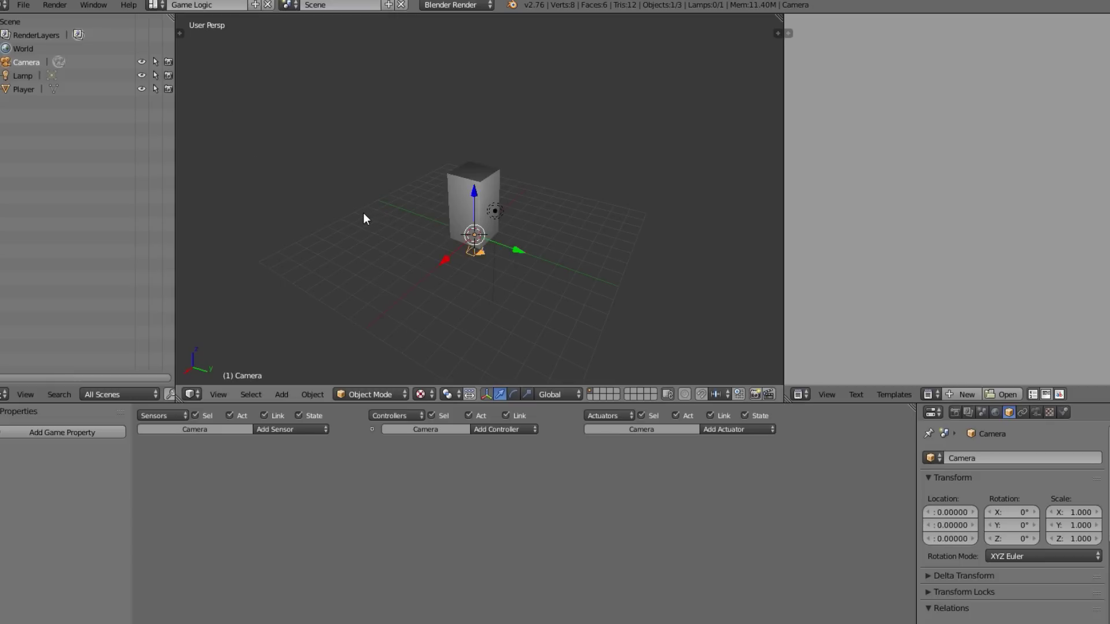
- In a wireframe right orthographic view, rotate the camera to 90° about the X axis
key("KP_3")
key("KP_5")
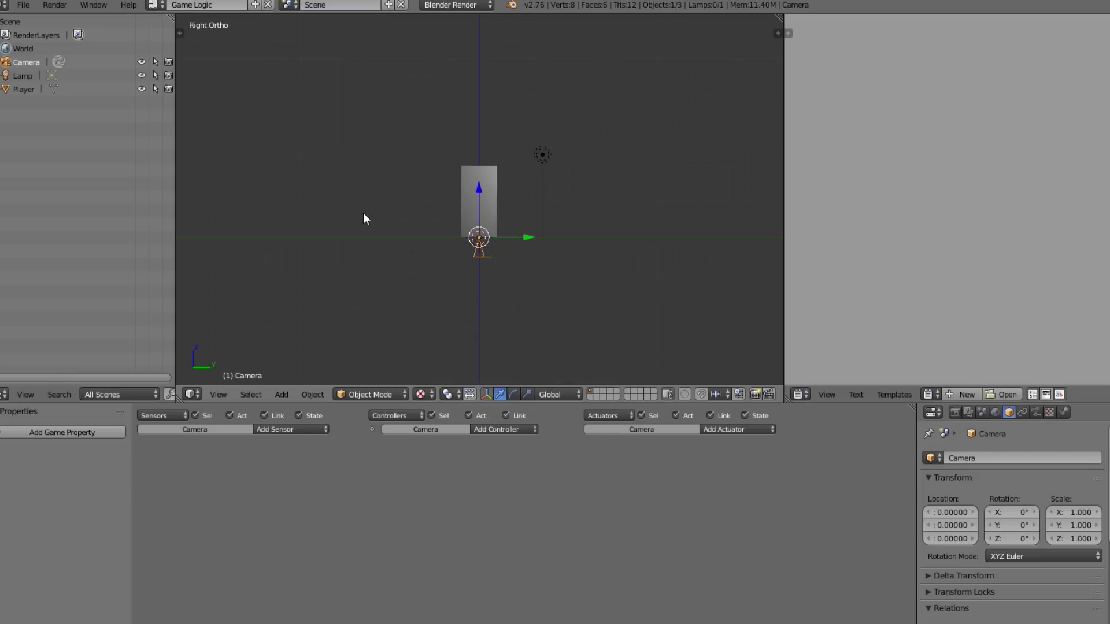
key("KP_Decimal")
scroll(510, 245, "down", 5)
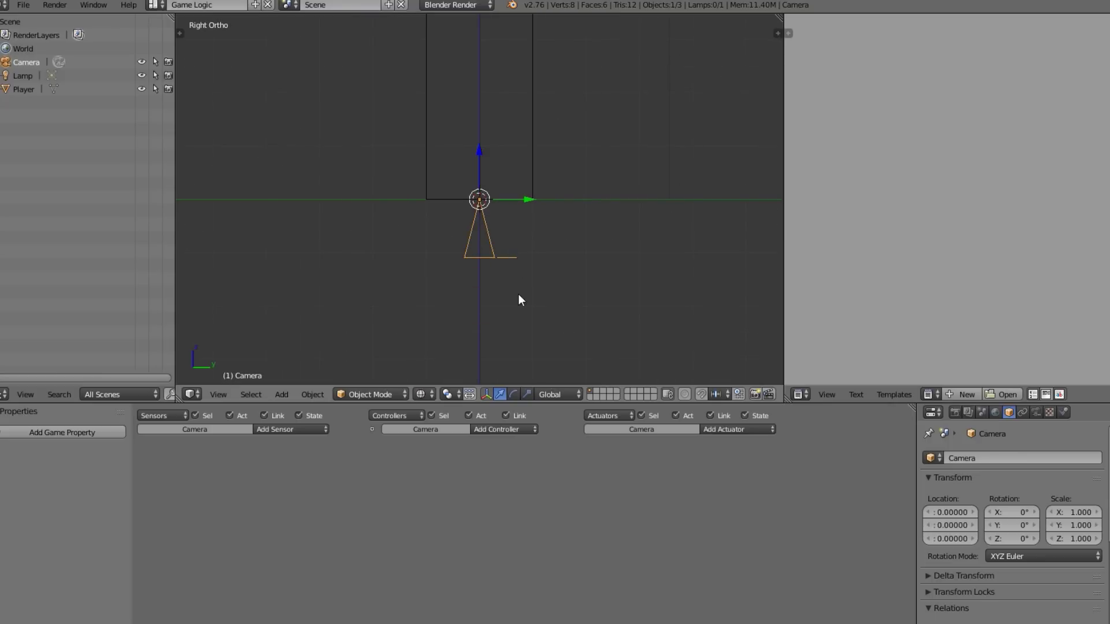
key("r")
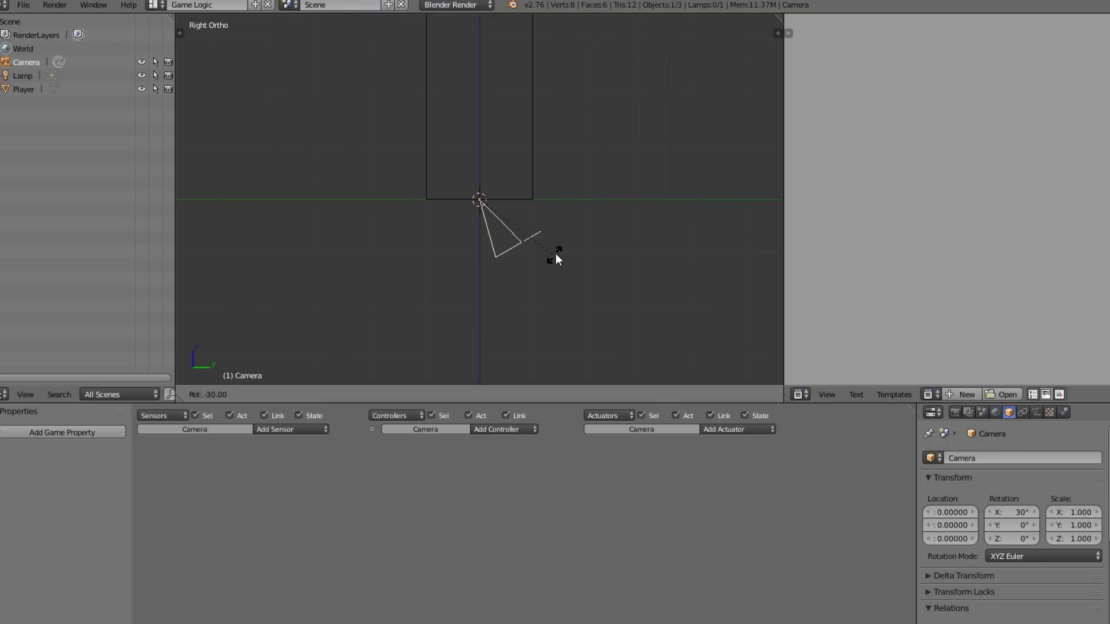
left_click(568, 161)
- Move the camera up 3 units along the Z axis to the upper part of the Player block
scroll(570, 173, "down", 2)
middle_click_drag(570, 196, 568, 270, "shift")
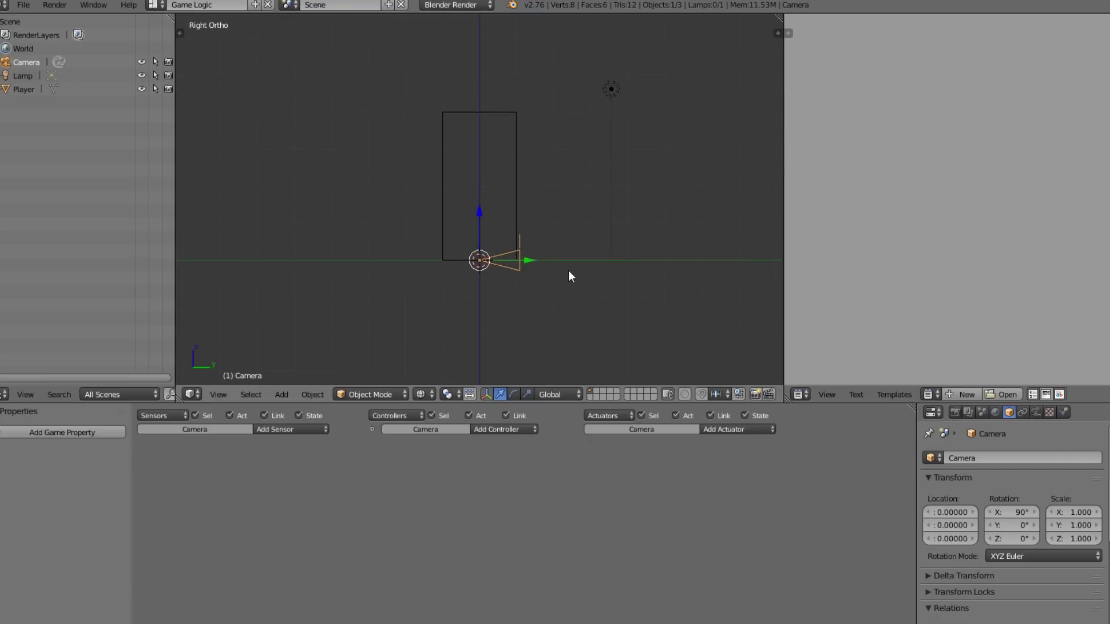
scroll(568, 270, "up", 2)
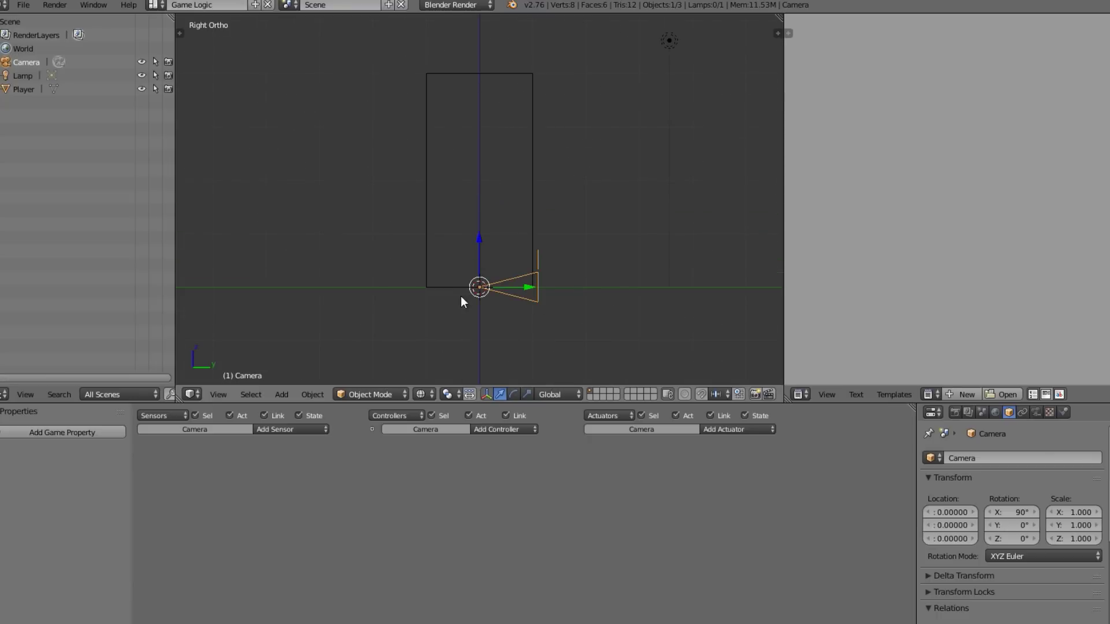
middle_click_drag(564, 304, 439, 341)
middle_click_drag(360, 311, 469, 297)
key("KP_3")
middle_click_drag(556, 315, 603, 313, "shift")
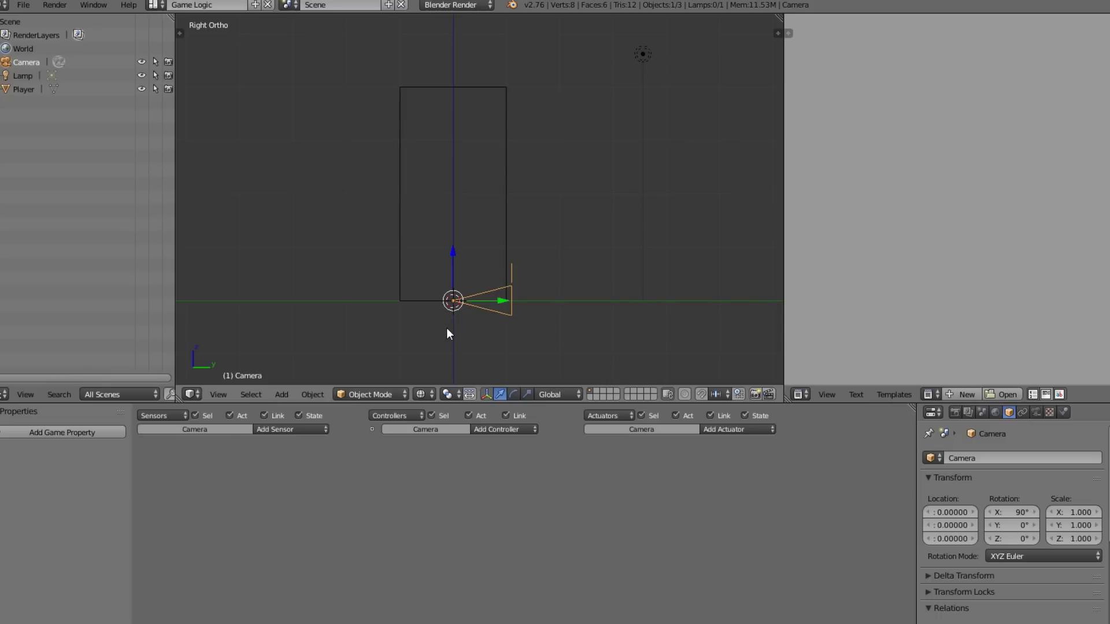
key("g")
key("z")
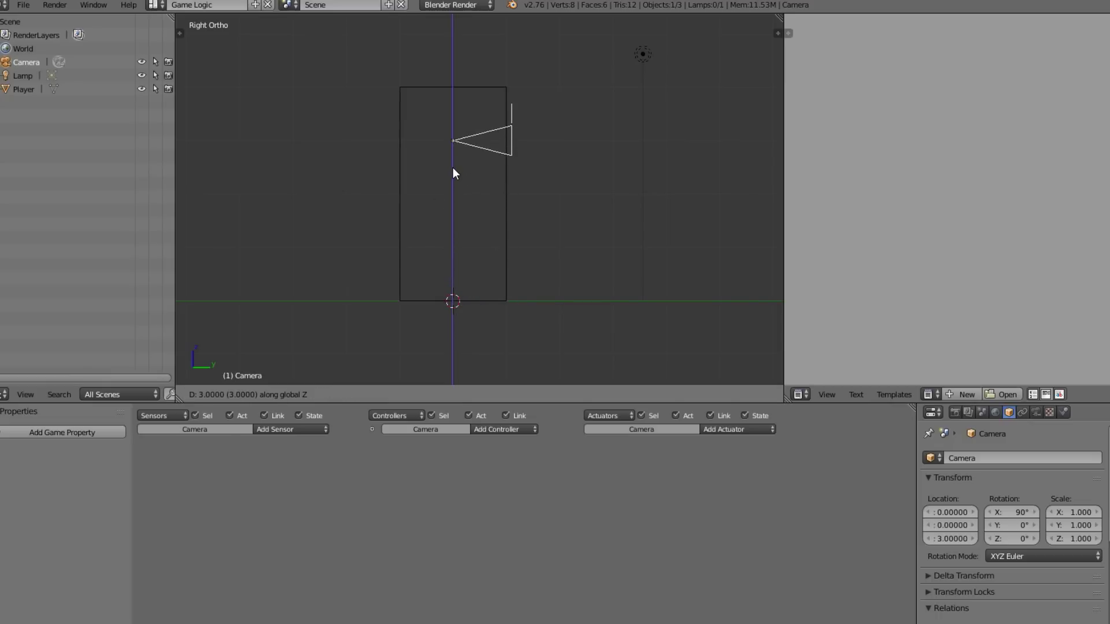
left_click(452, 168)
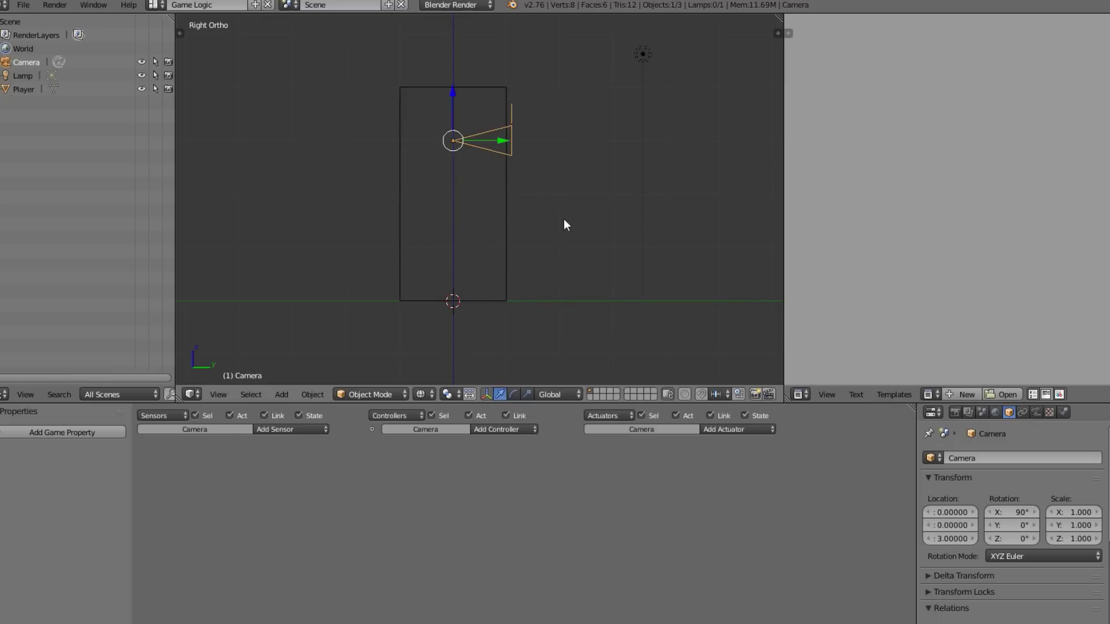
- Set the camera's focal length to 30 millimetres
left_click(1033, 412)
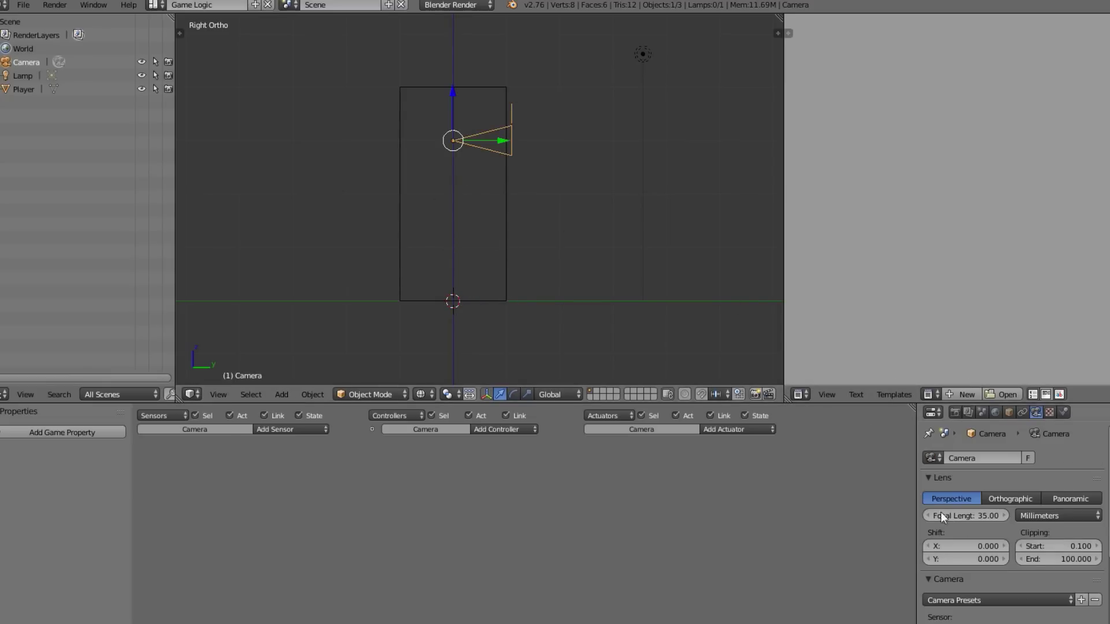
left_click(987, 515)
type("30")
key("Return")
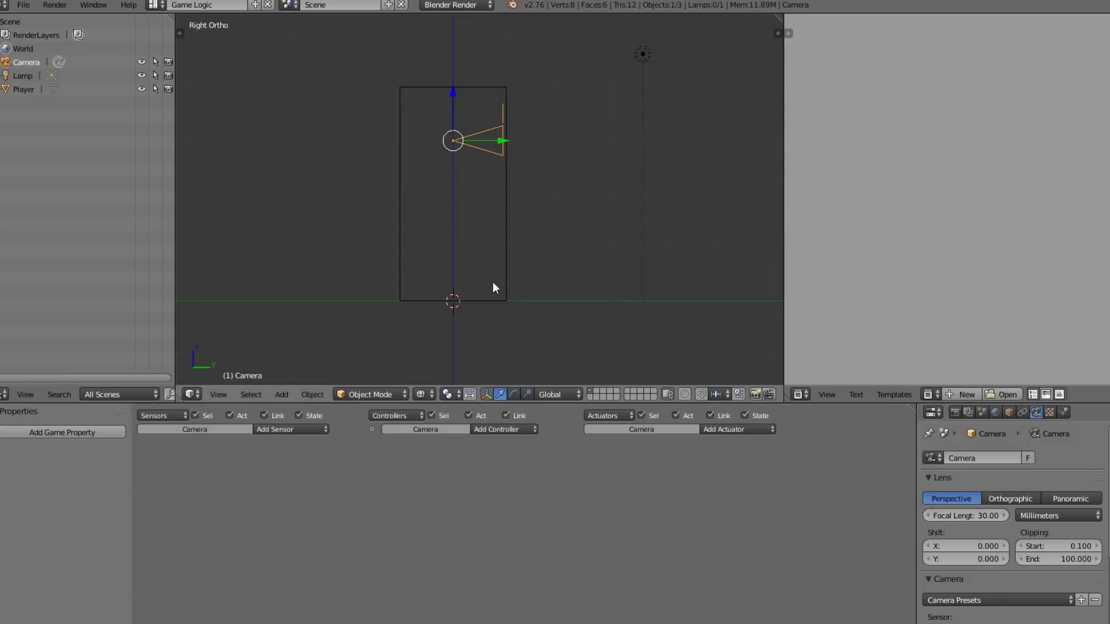
- Parent the camera to the Player block
middle_click_drag(534, 257, 698, 167)
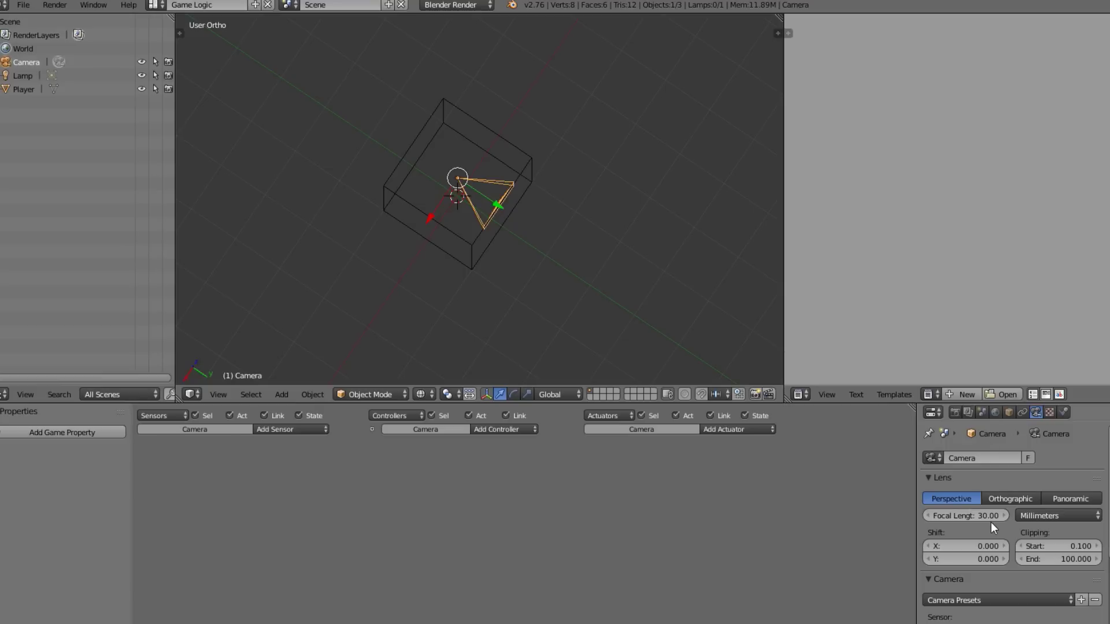
middle_click_drag(694, 275, 649, 124)
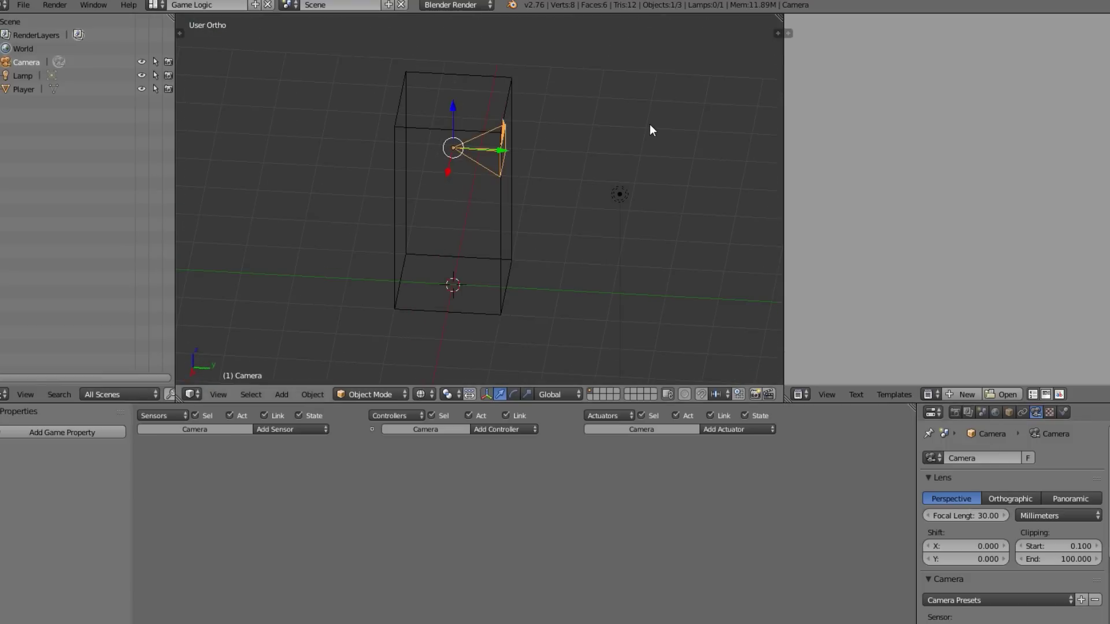
key("KP_0")
key("KP_3")
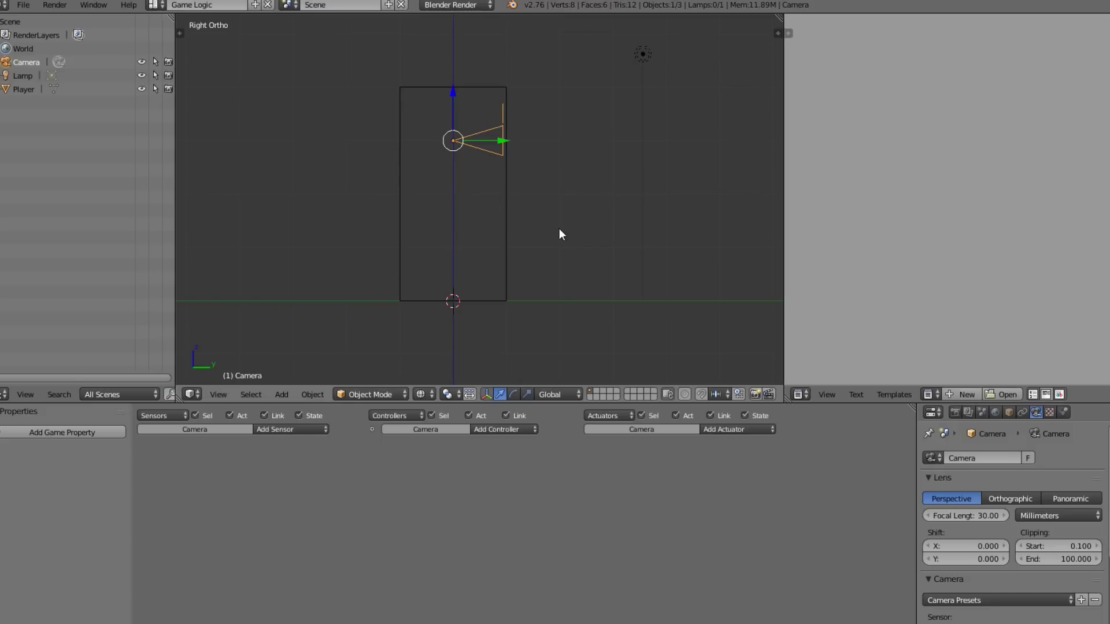
scroll(559, 234, "down", 2)
scroll(559, 234, "up", 3)
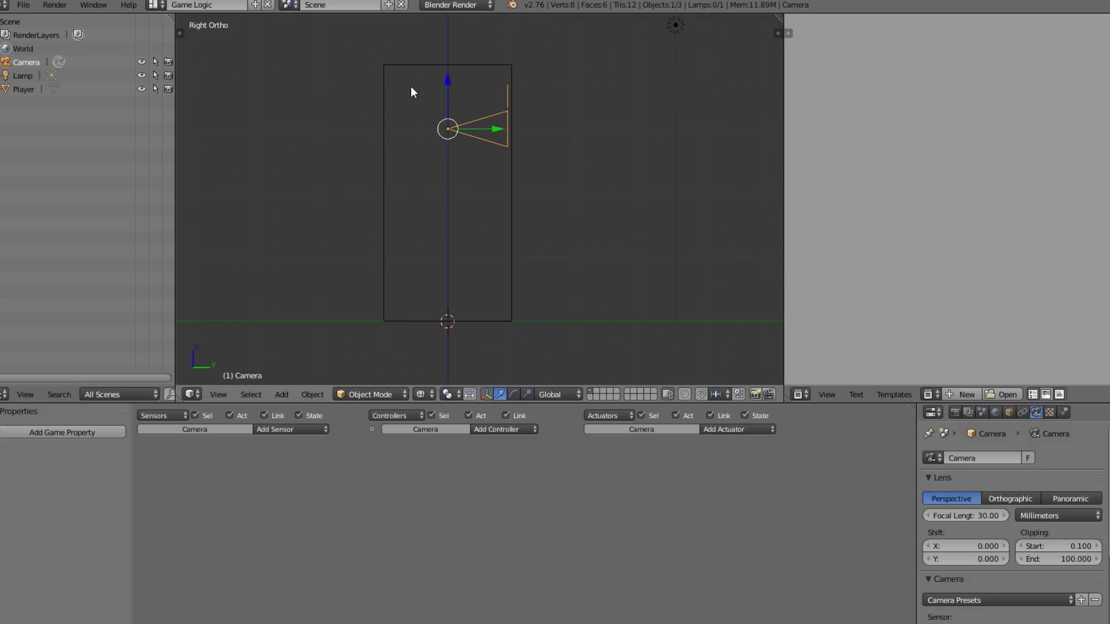
right_click(391, 71, "shift")
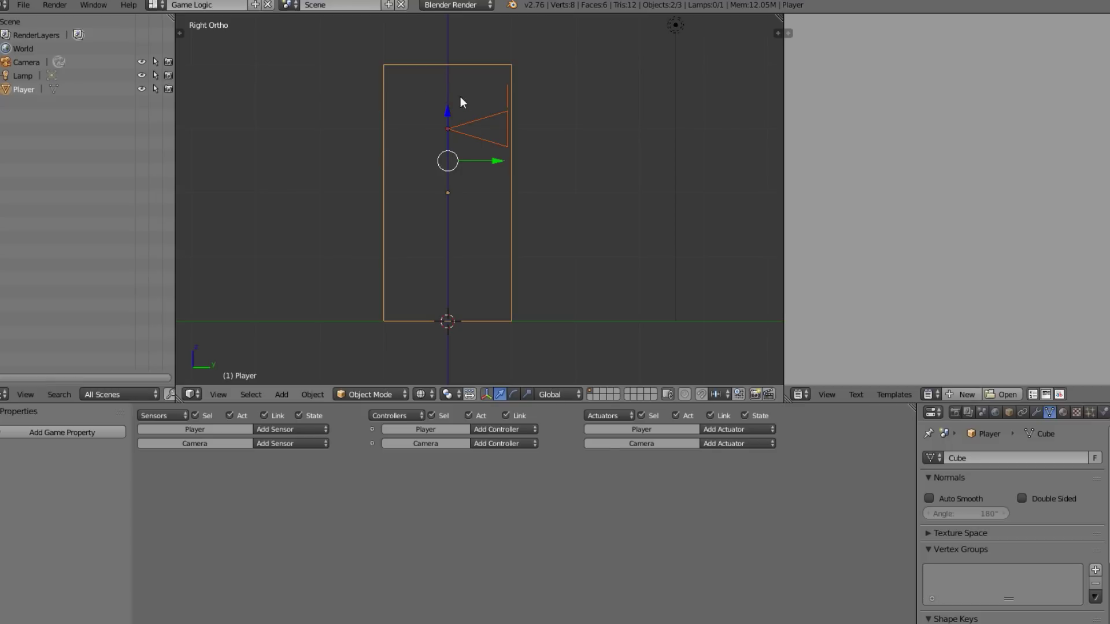
key("ctrl+p")
left_click(436, 142)
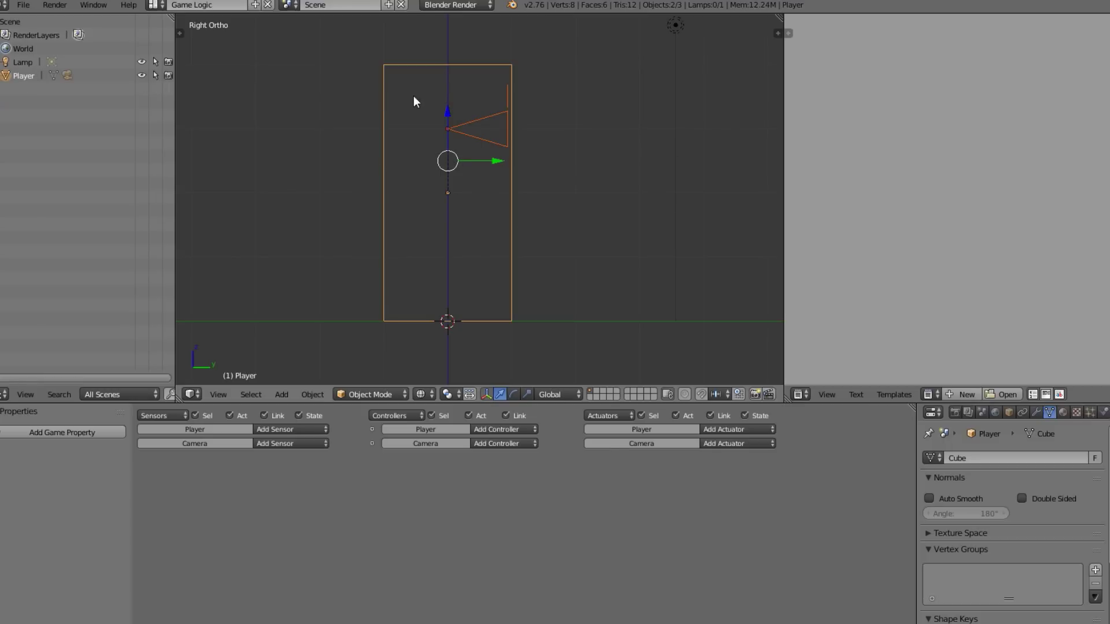
- Test-rotate the Player block, freely and about the Z axis, to check the camera's parenting, and cancel the rotation
right_click(430, 65)
key("r")
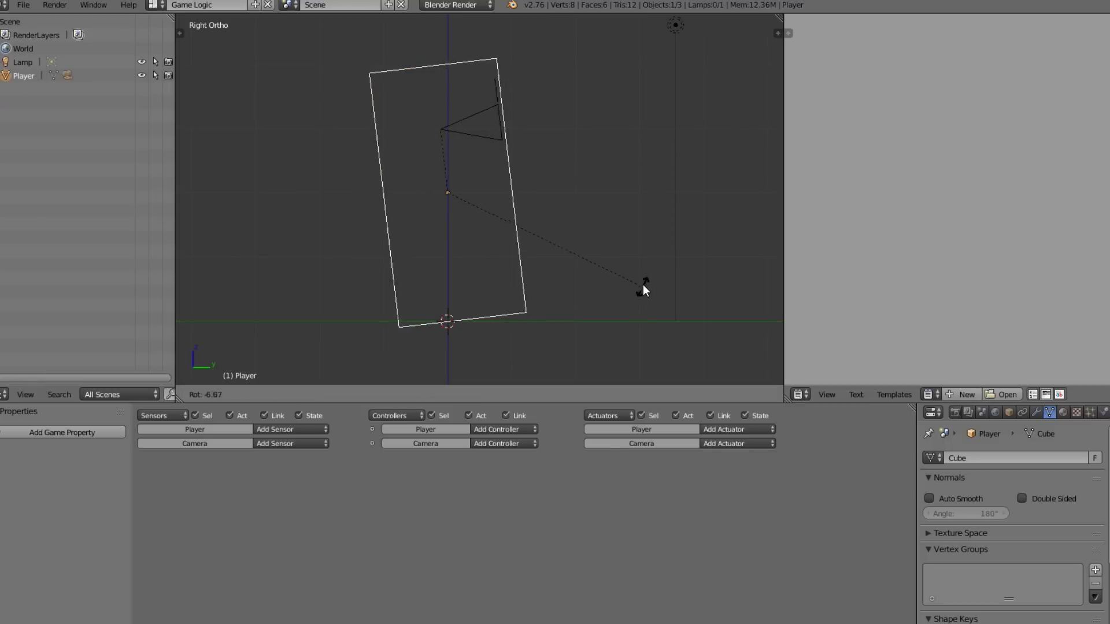
key("z")
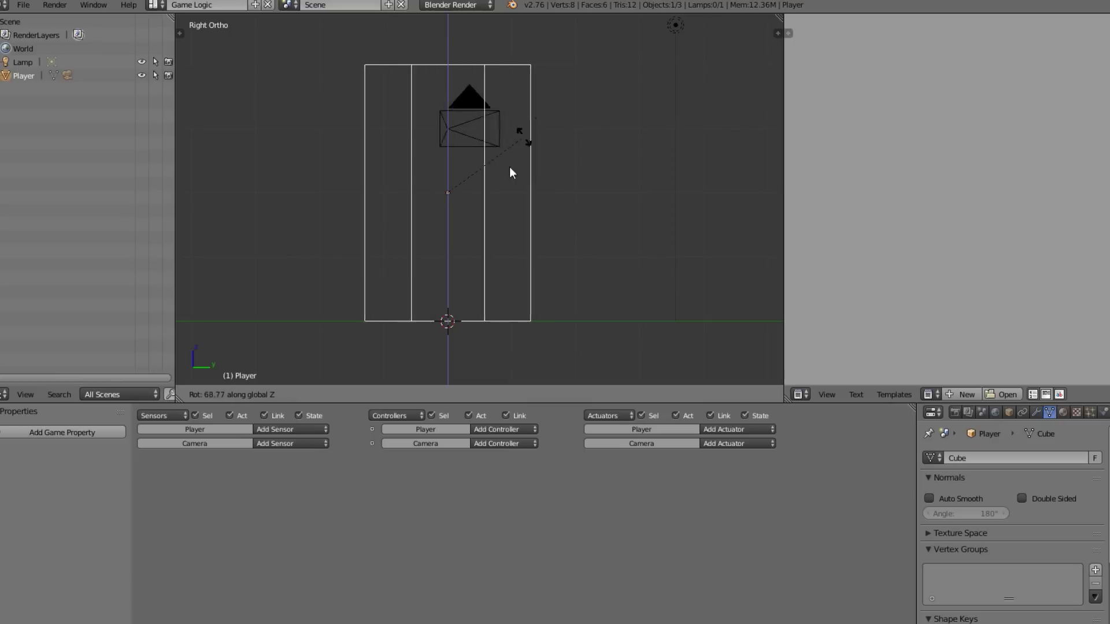
right_click(455, 200)
- Test-rotate the camera on its own inside the Player block and cancel each rotation
right_click(479, 138)
key("r")
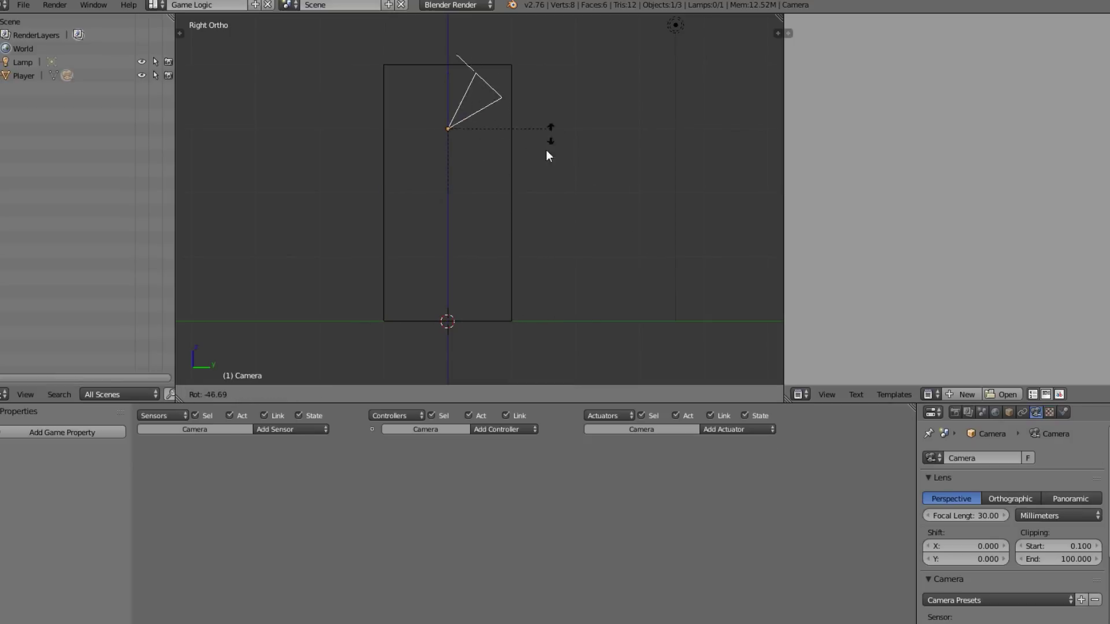
right_click(468, 243)
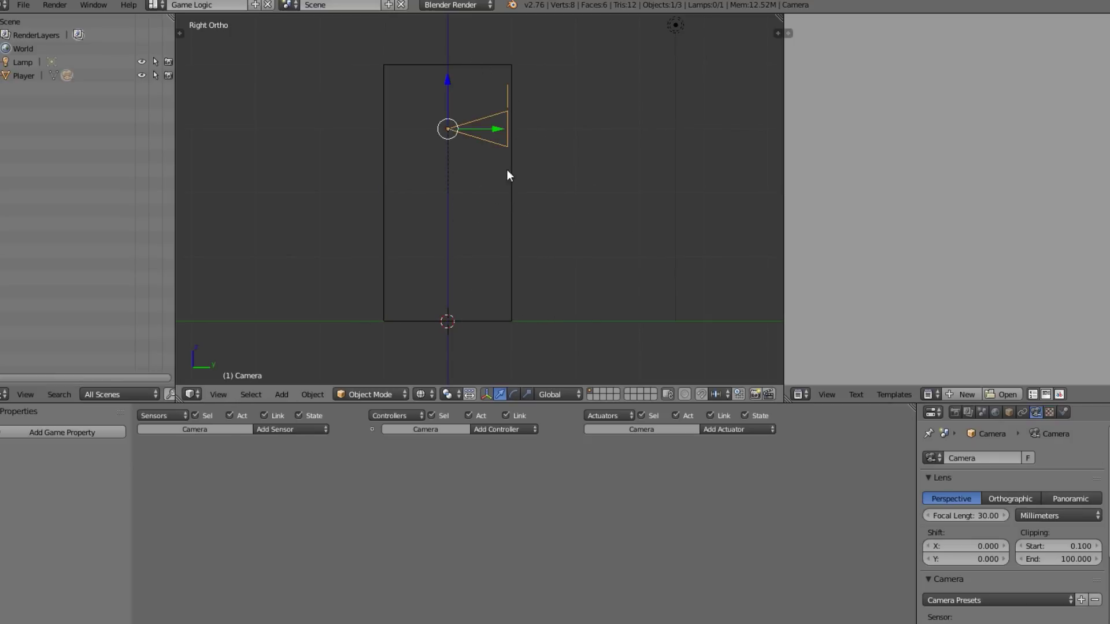
key("r")
right_click(503, 225)
- Test the parenting with trackball rotations of the Player block, cancel them, and select the camera
right_click(518, 226)
key("r")
key("r")
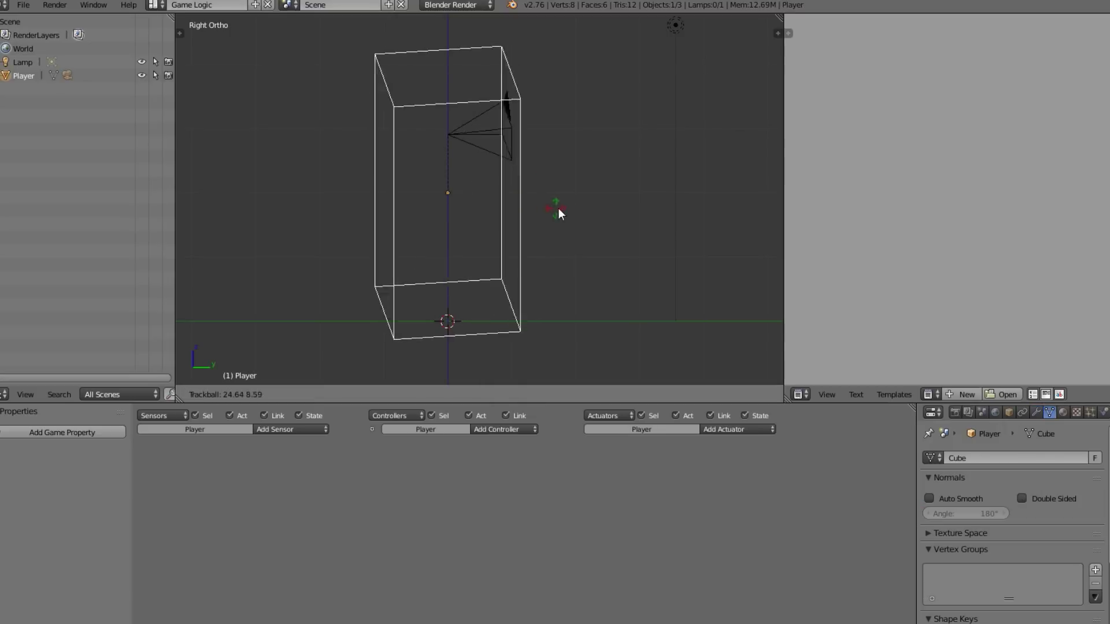
right_click(578, 171)
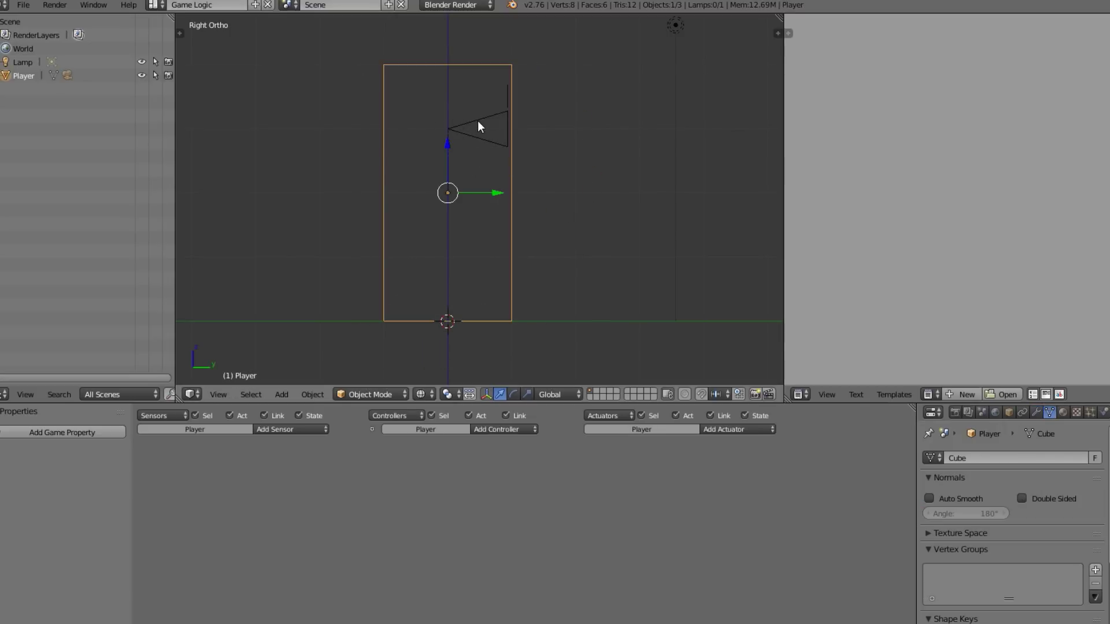
key("r")
key("r")
right_click(632, 156)
right_click(465, 135)
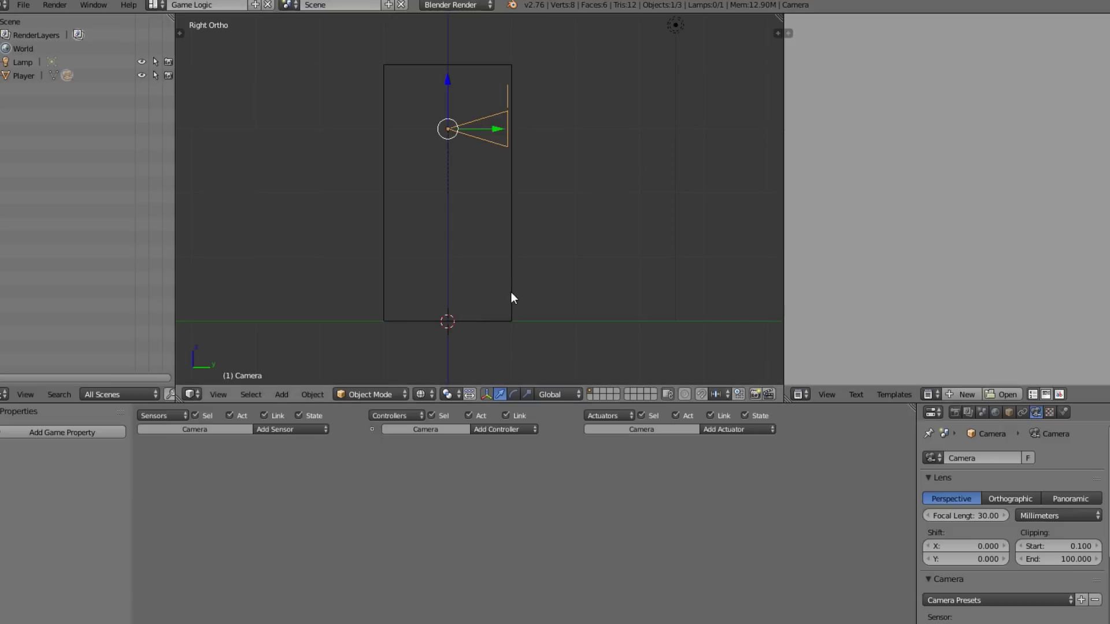
- Add a plane at the base of the Player block and scale it up into a large ground surface
middle_click_drag(511, 292, 467, 340)
scroll(468, 341, "up", 2)
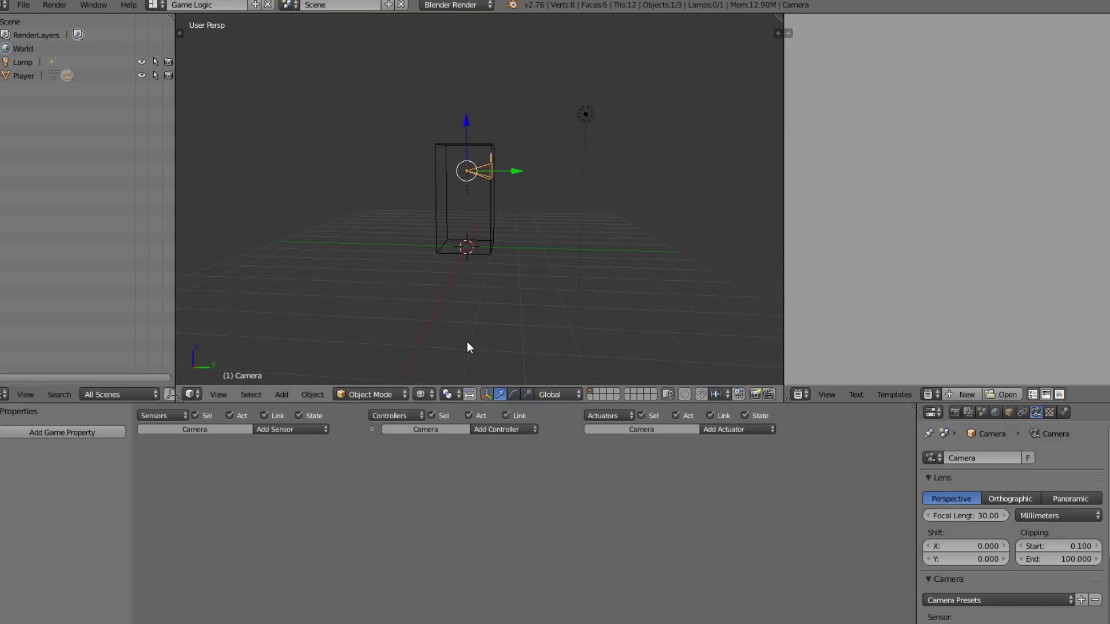
key("shift+a")
mouse_move(516, 143)
left_click(569, 133)
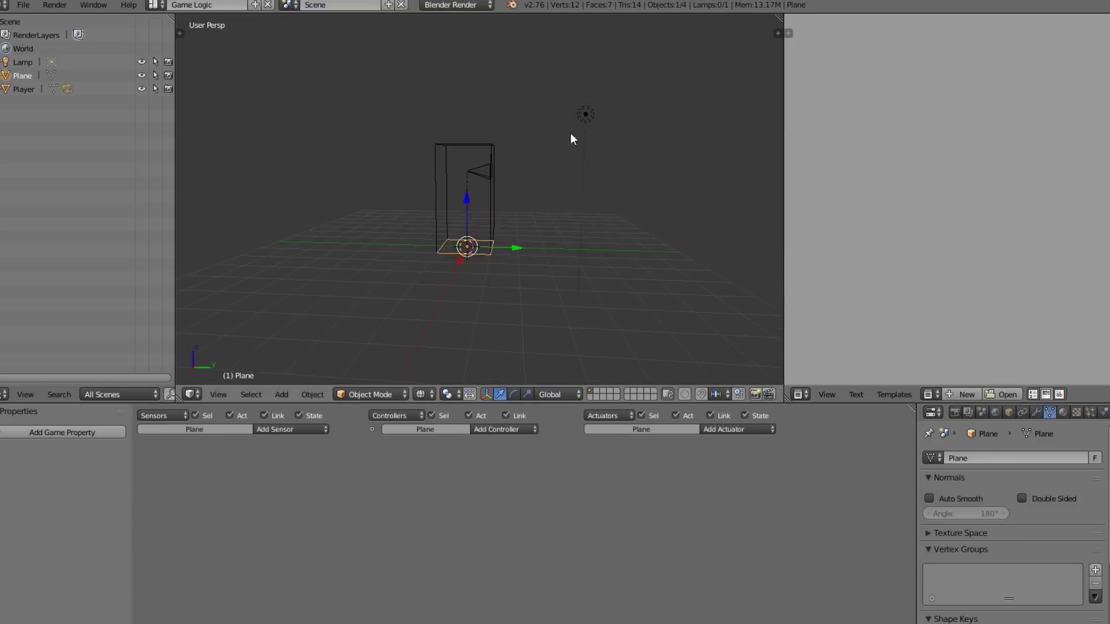
scroll(569, 133, "down", 3)
key("s")
left_click(731, 361)
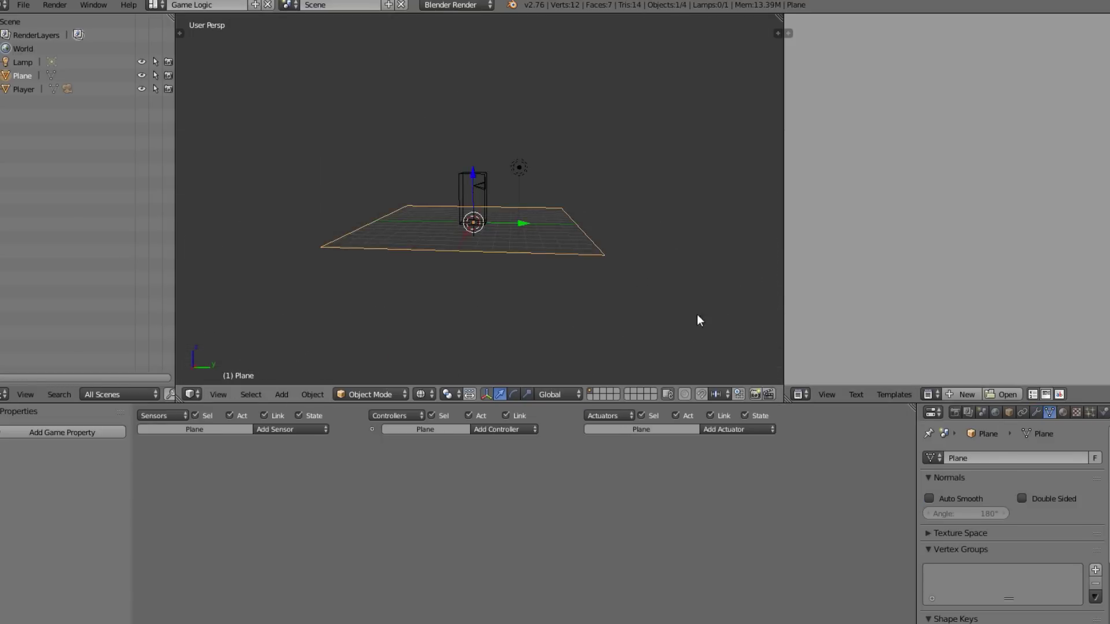
- Show the Player block's physics settings and switch the render engine to Blender Game
scroll(543, 231, "up", 4)
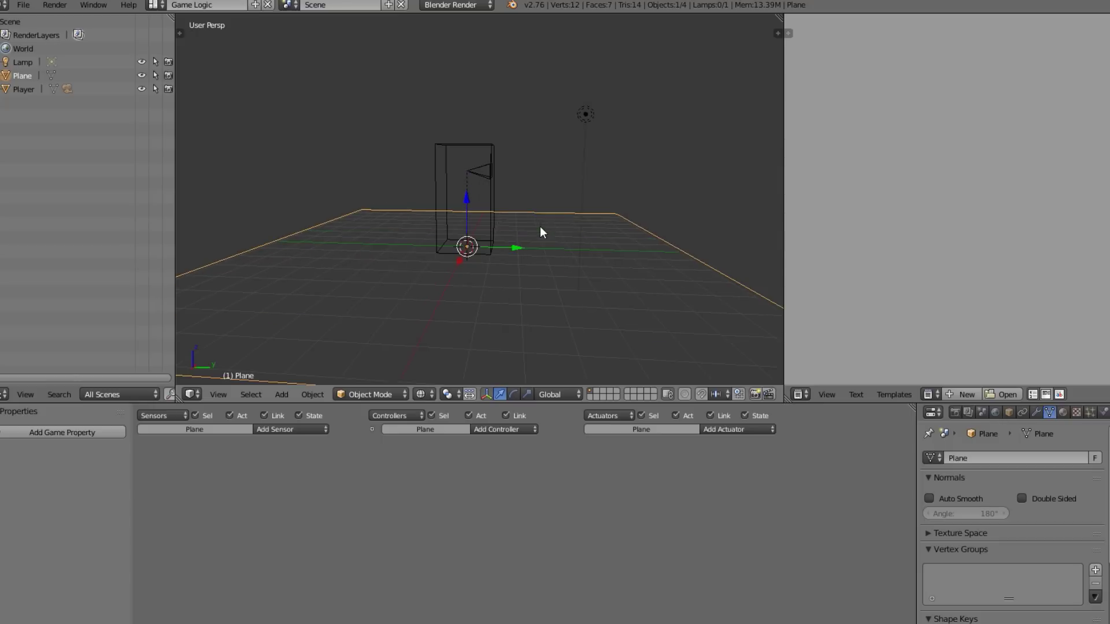
right_click(489, 152)
left_click(1106, 412)
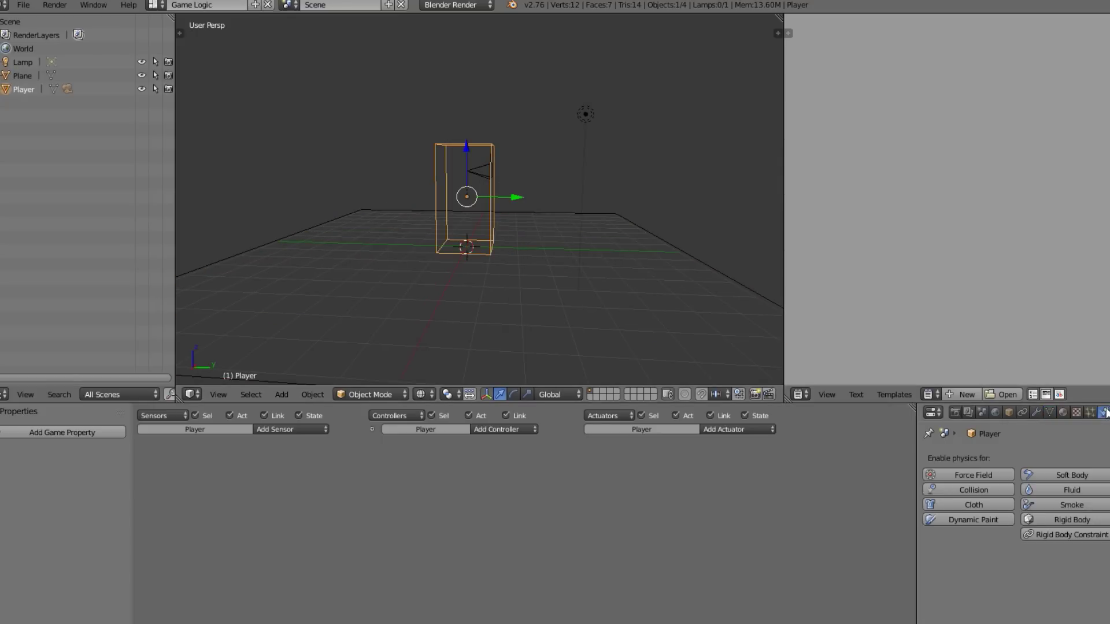
left_click(473, 5)
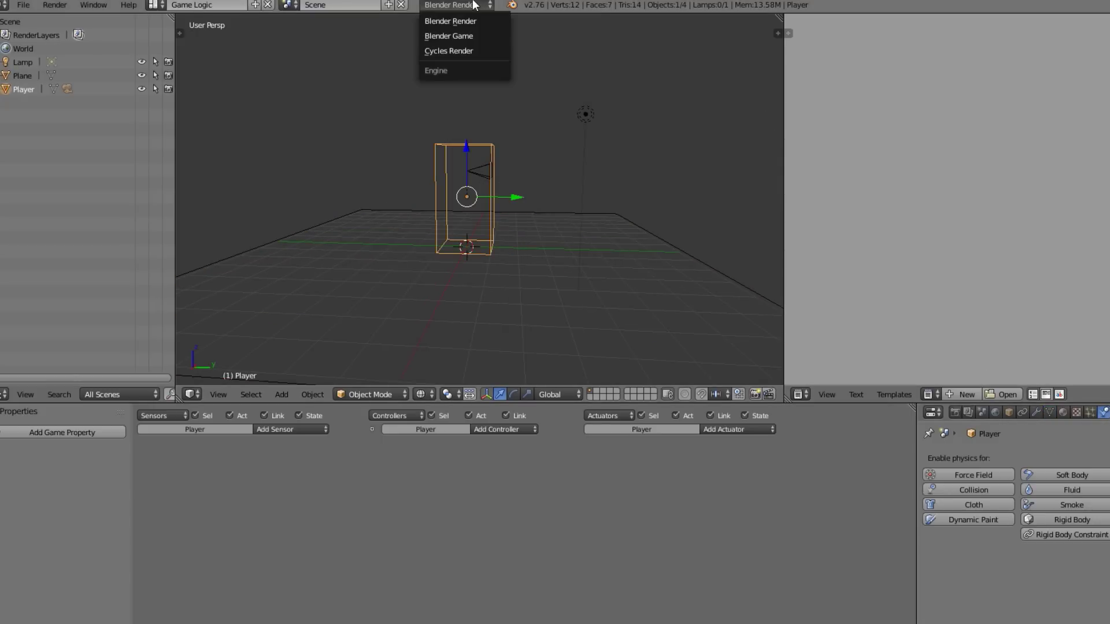
left_click(462, 36)
- Enable collision bounds for the Player block with the Capsule shape, and deselect everything to inspect the outline
scroll(986, 497, "down", 4)
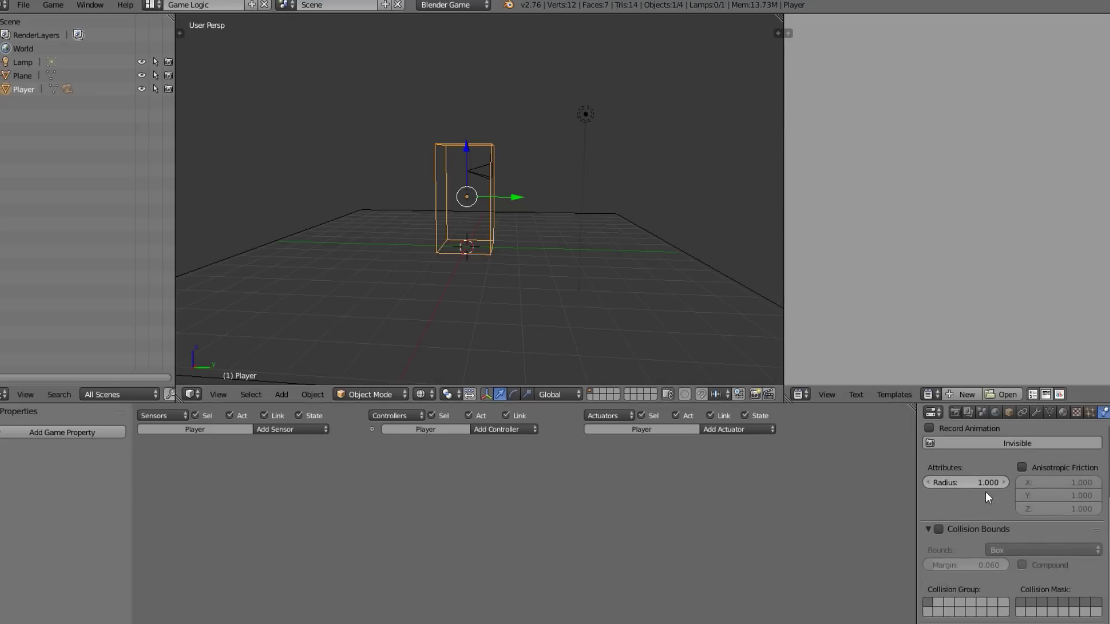
left_click(936, 529)
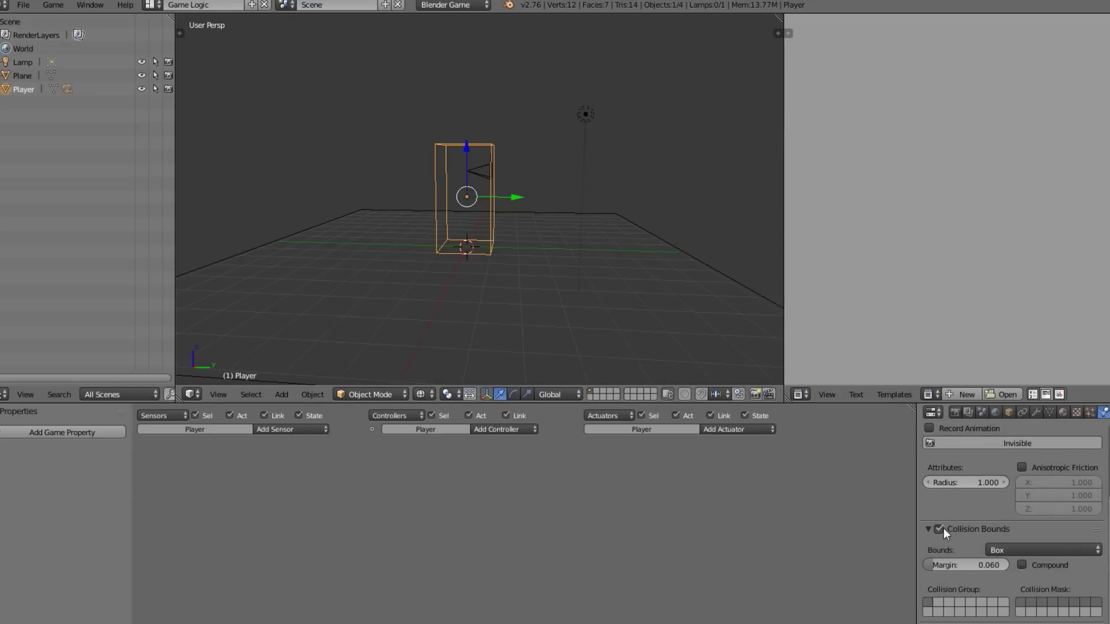
left_click(1001, 549)
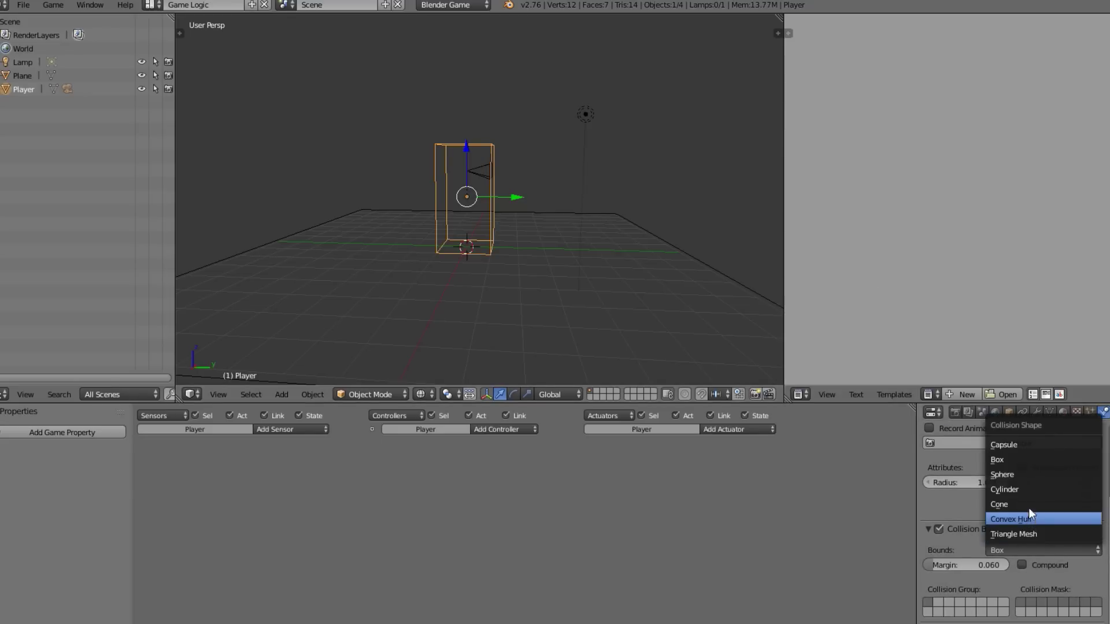
left_click(1040, 446)
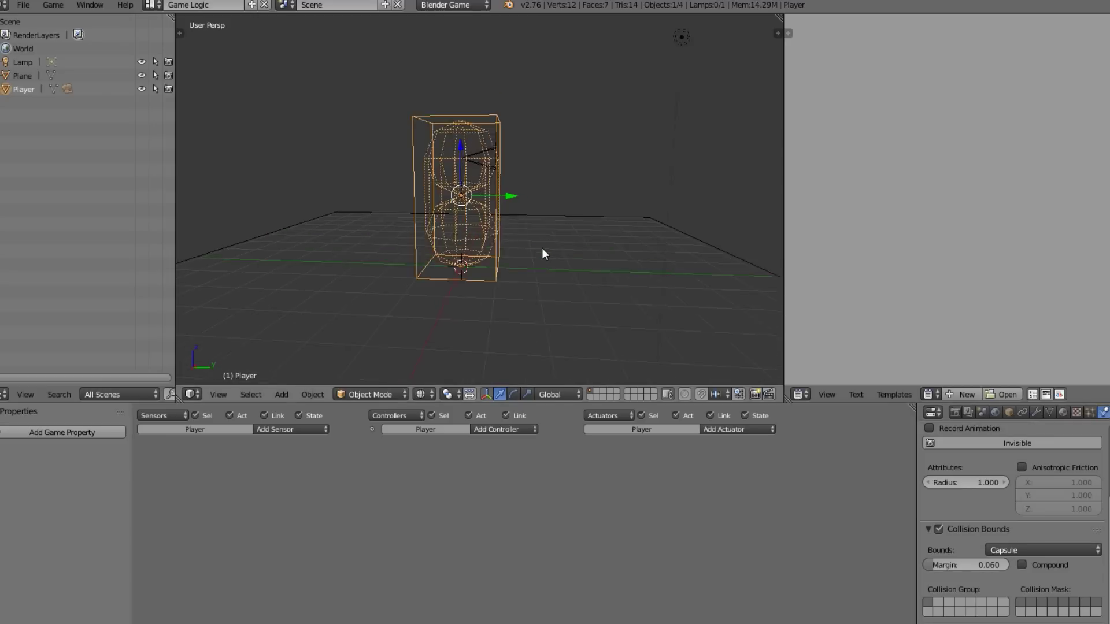
middle_click_drag(542, 248, 516, 242)
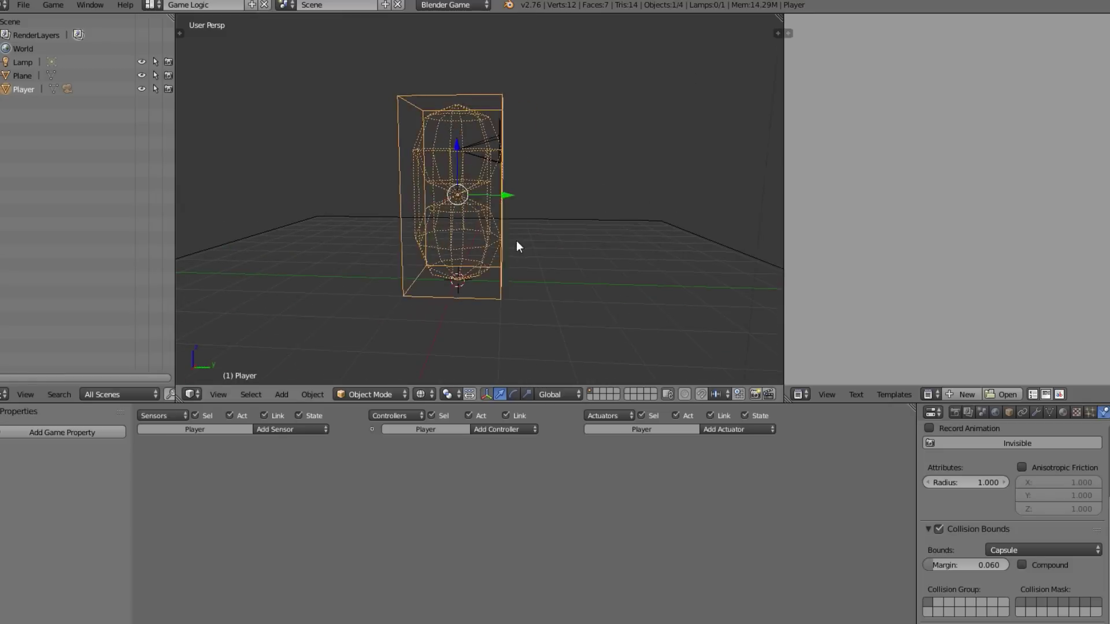
key("a")
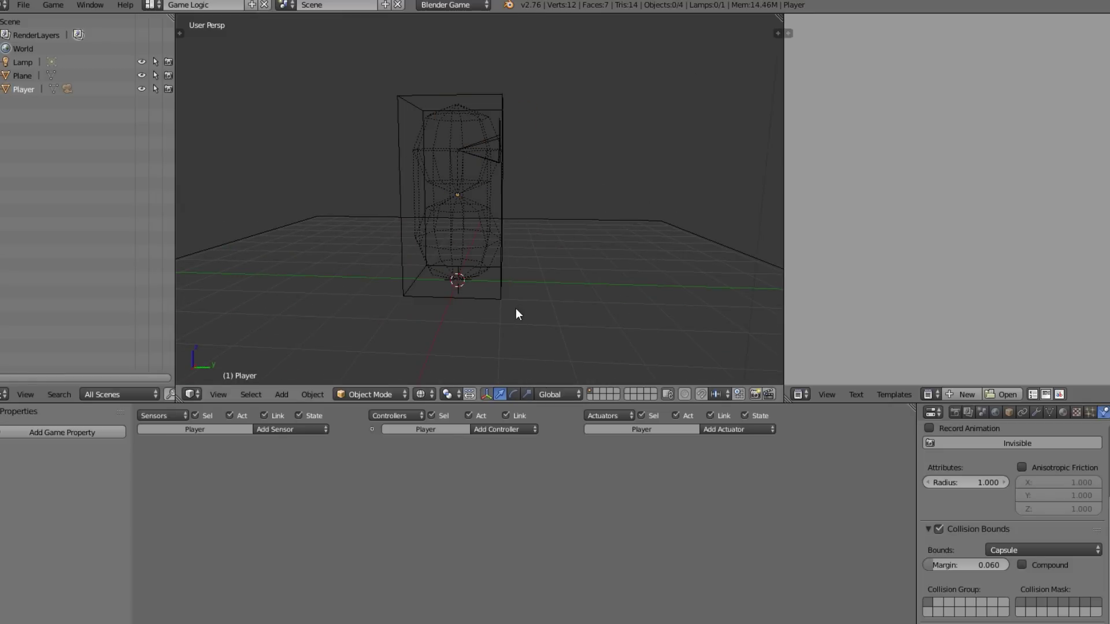
- Compare the Cylinder and Capsule collision bounds around the Player block, and leave the shape on Capsule
left_click(1017, 551)
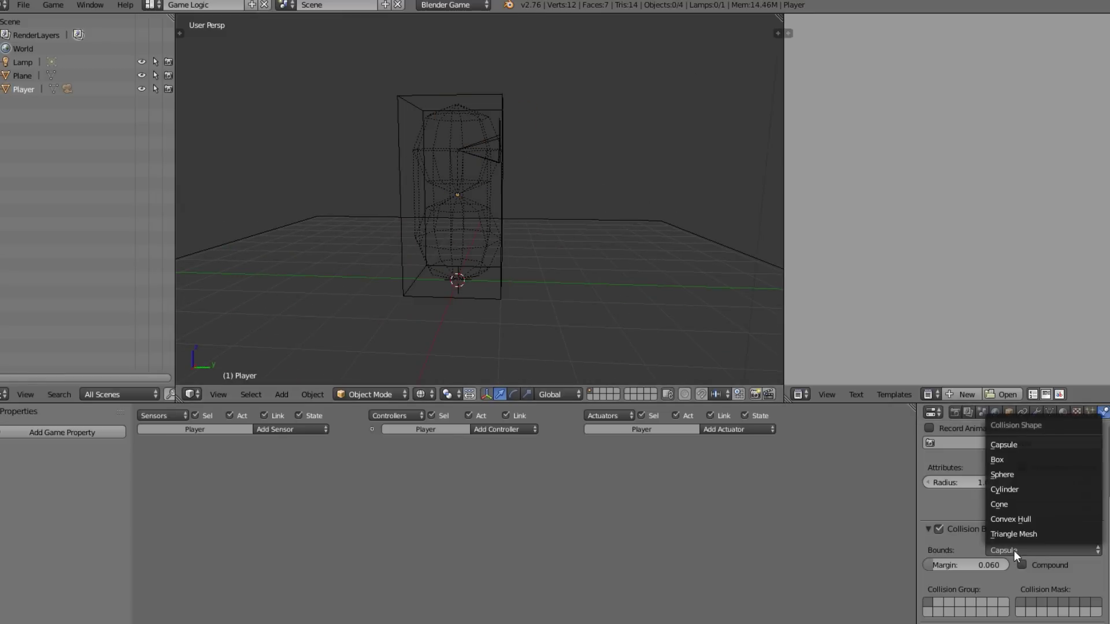
left_click(1036, 489)
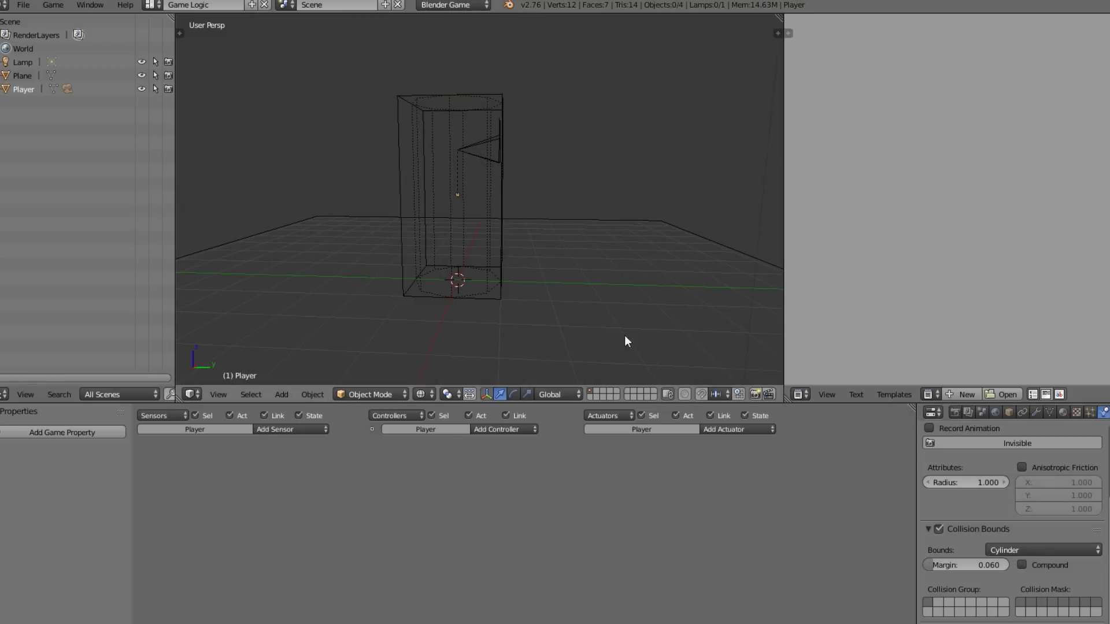
middle_click_drag(624, 335, 448, 336)
left_click(1043, 547)
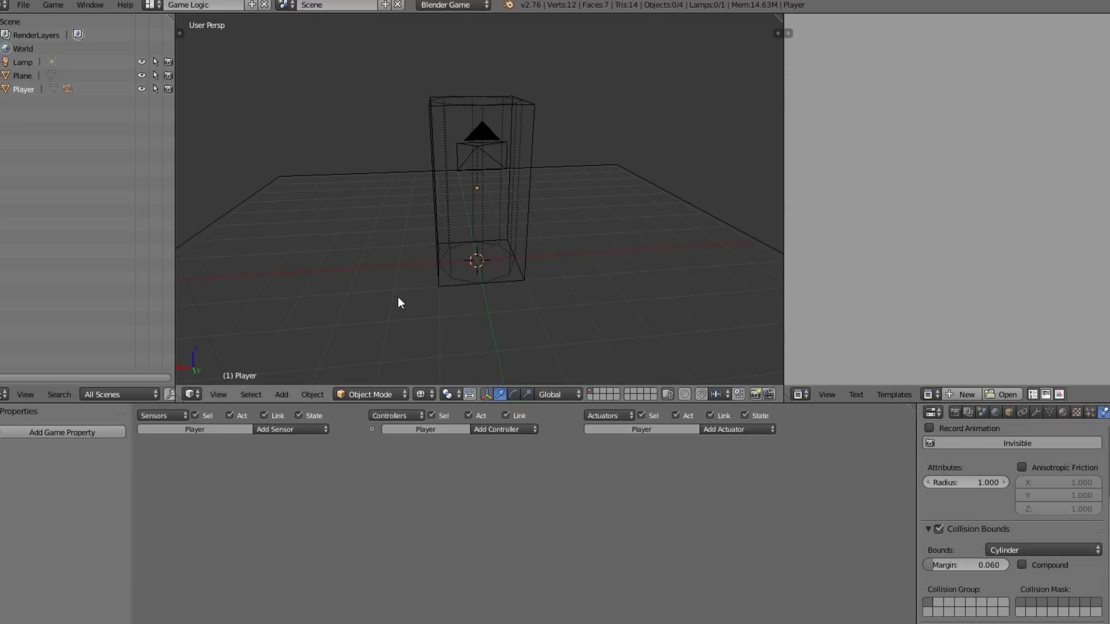
middle_click_drag(399, 296, 411, 254)
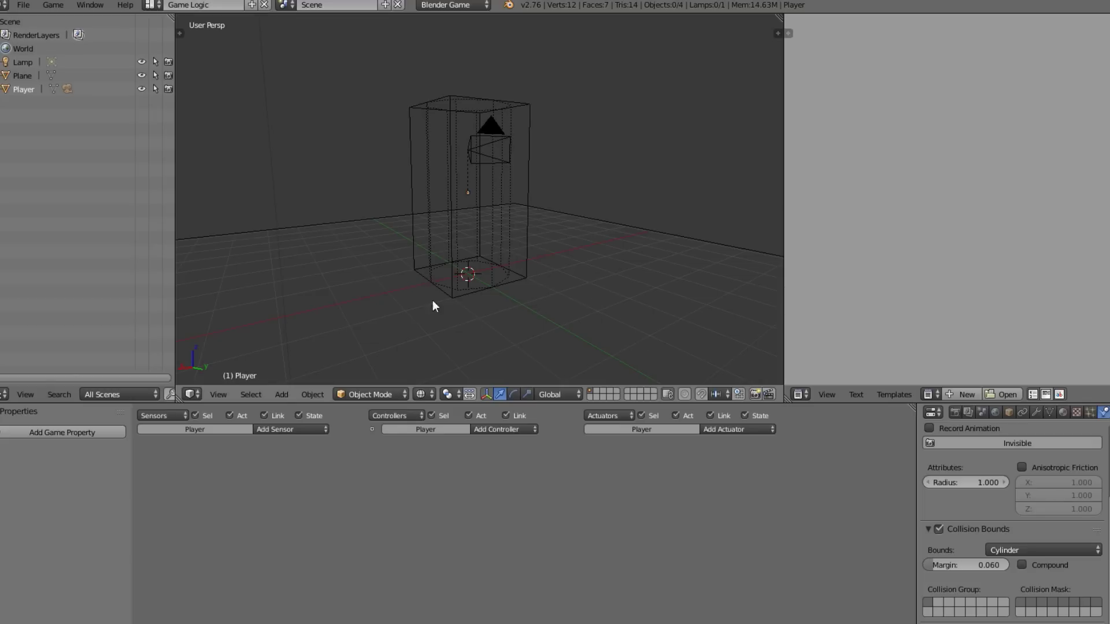
left_click(1056, 549)
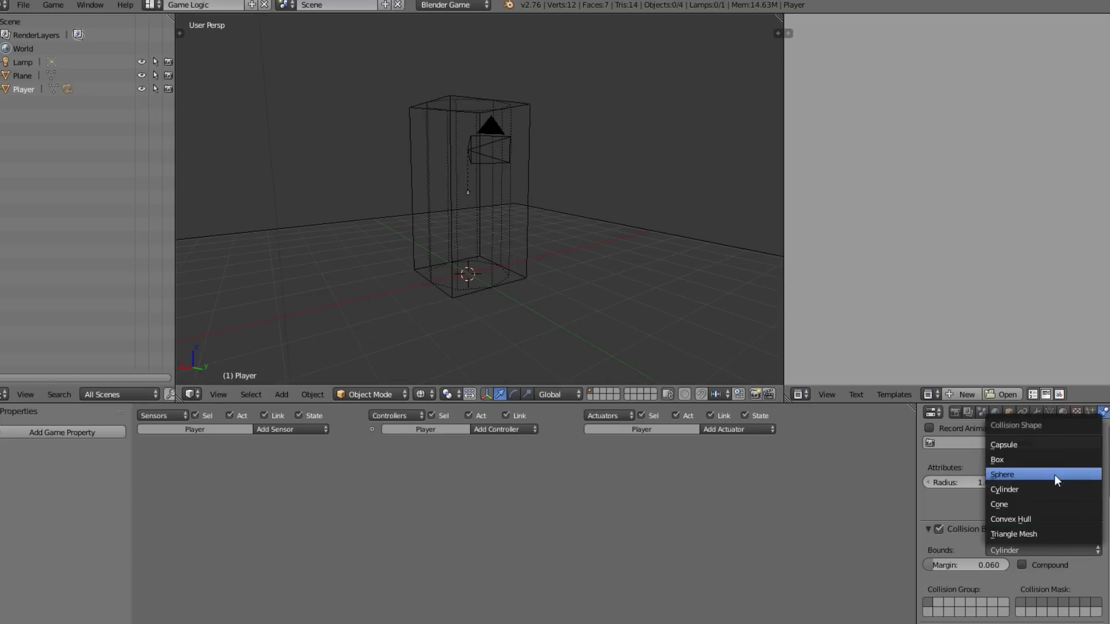
left_click(1049, 444)
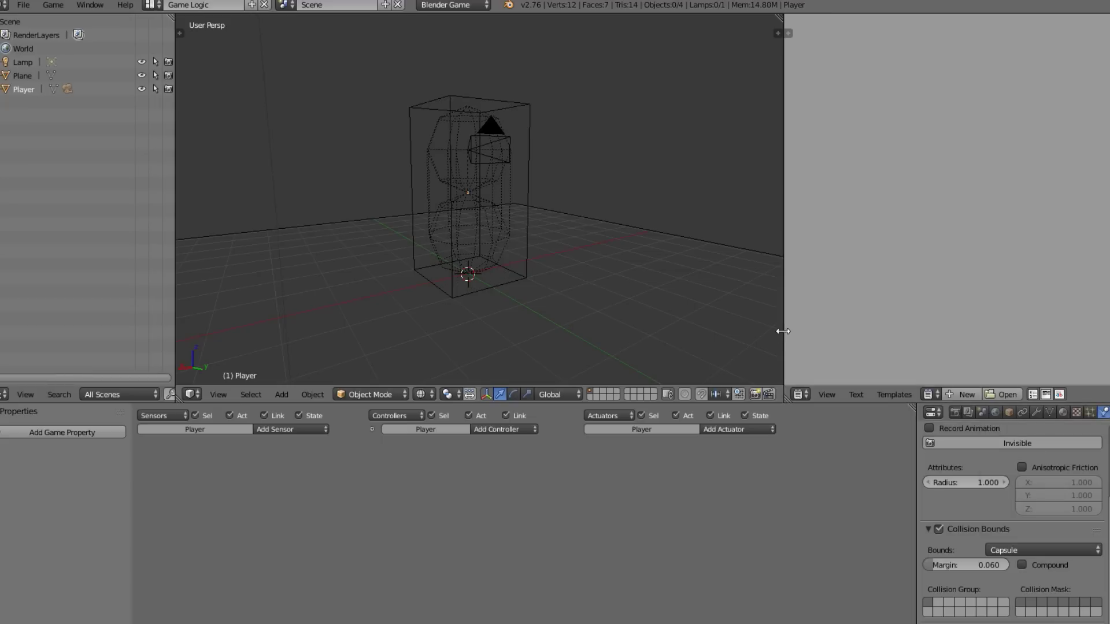
scroll(424, 136, "up", 2)
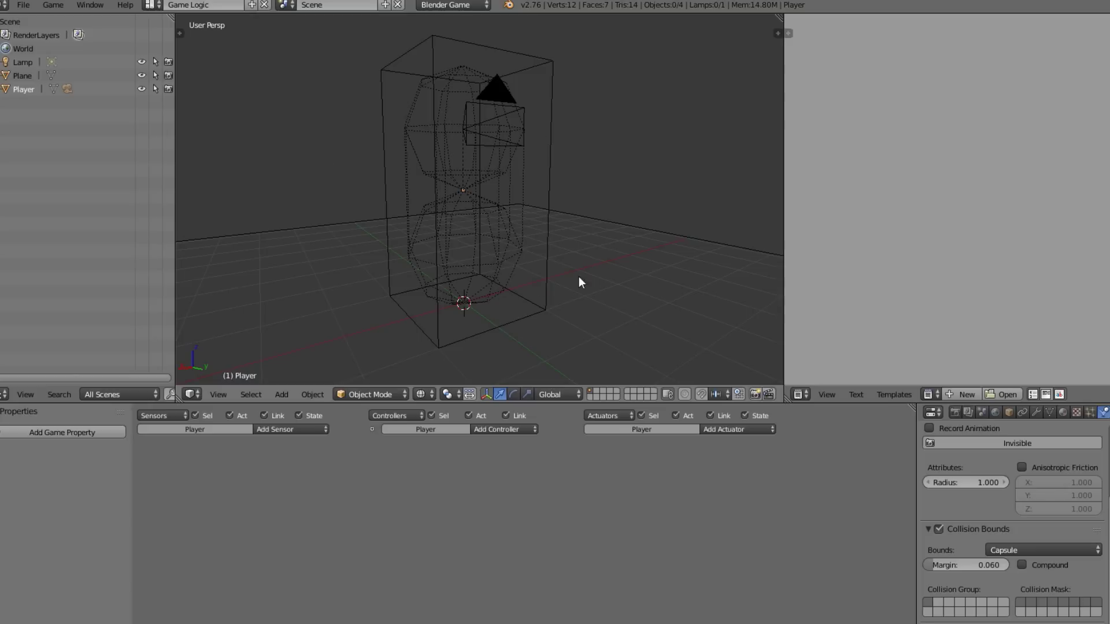
left_click(1062, 548)
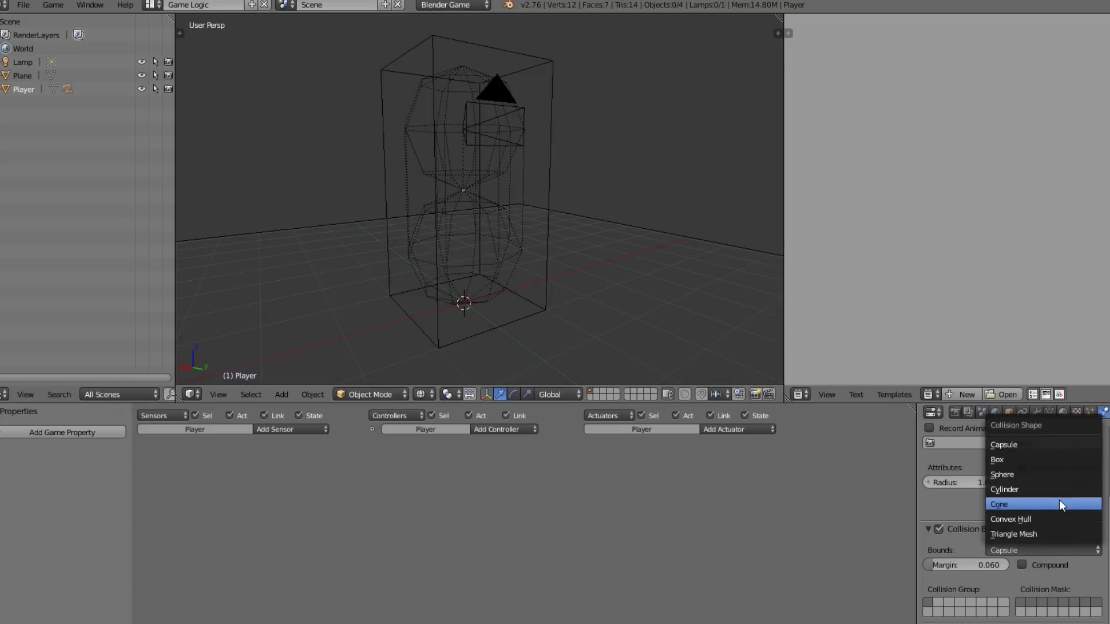
left_click(1051, 489)
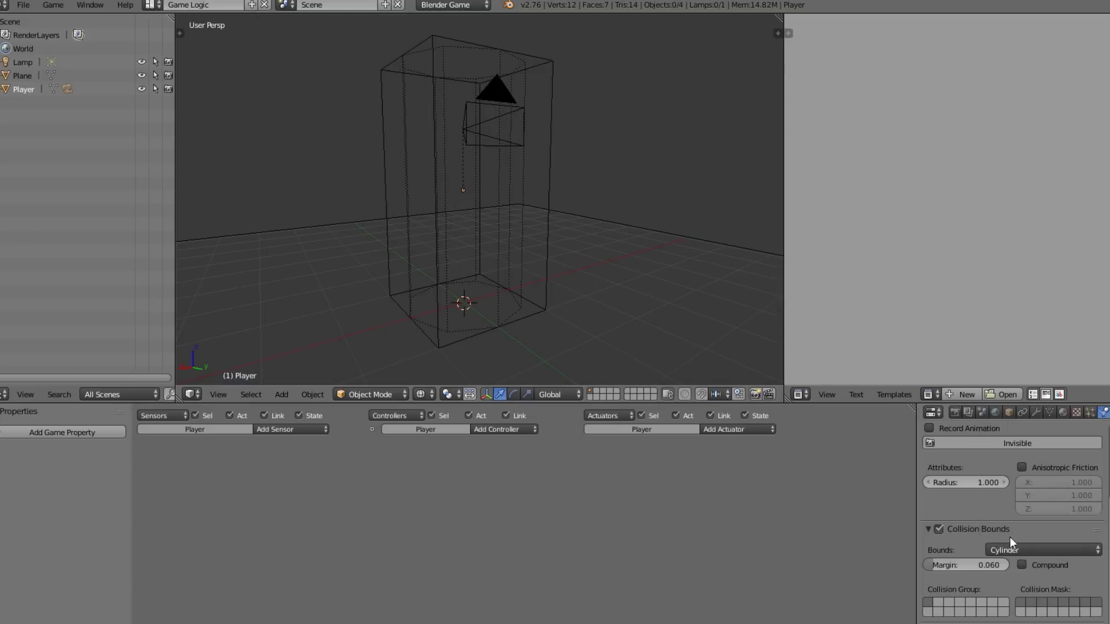
left_click(1038, 548)
left_click(1034, 446)
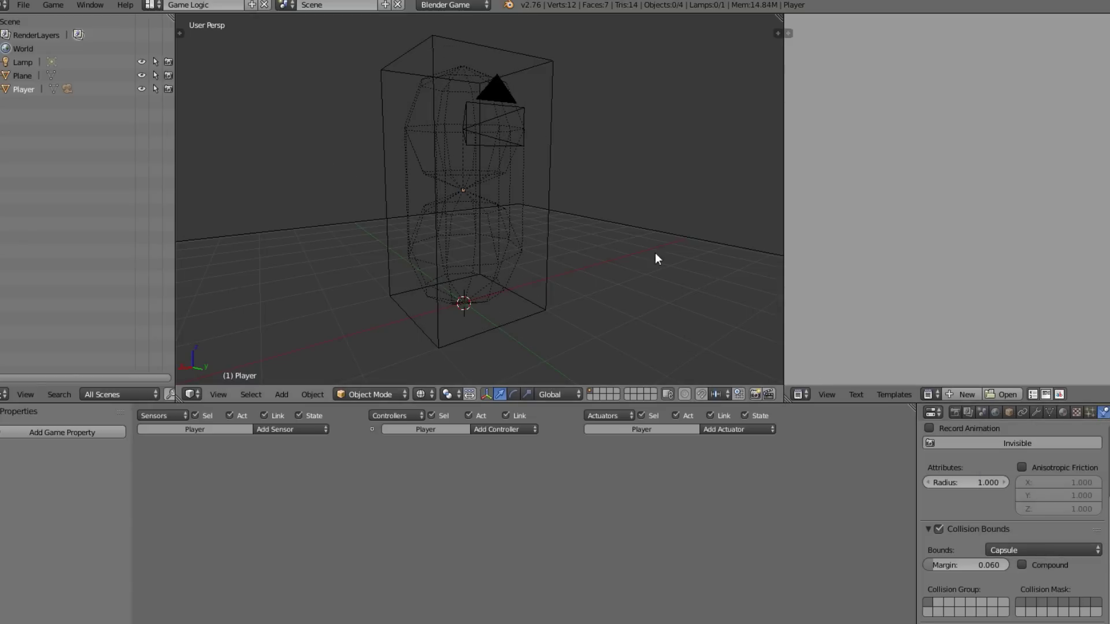
- Select the Player block and set its physics type to Character
scroll(532, 334, "down", 3)
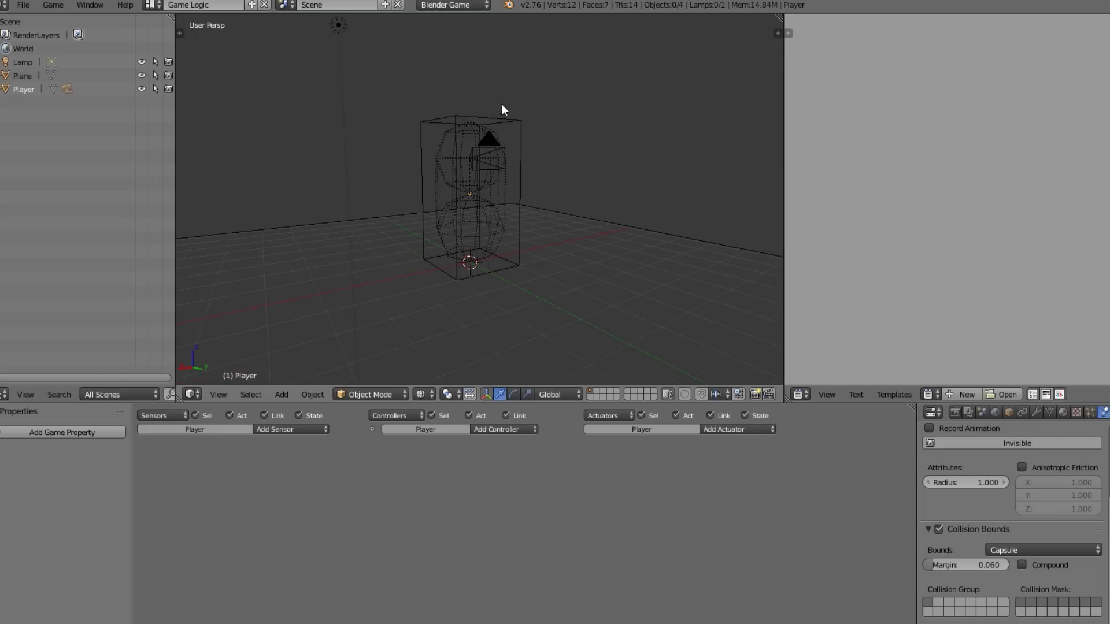
right_click(456, 116)
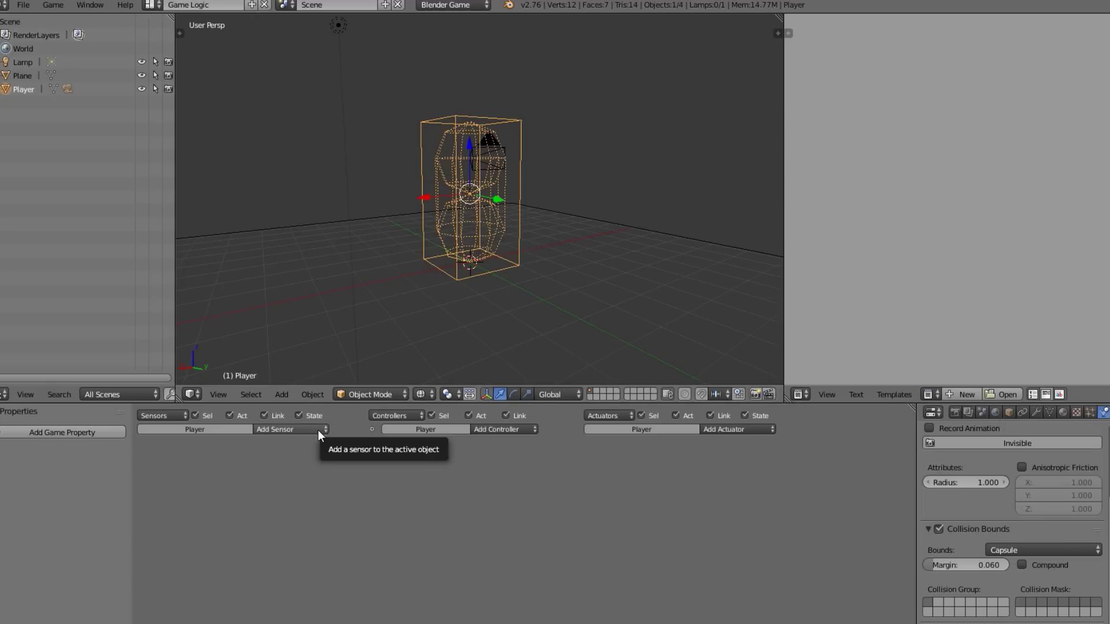
scroll(933, 509, "up", 4)
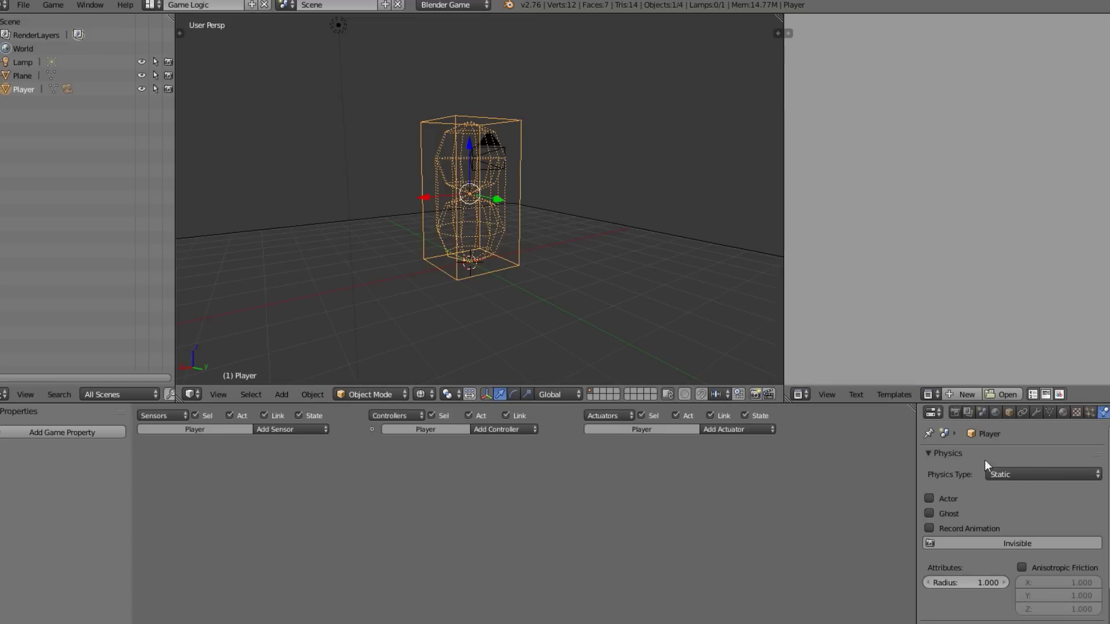
left_click(1019, 473)
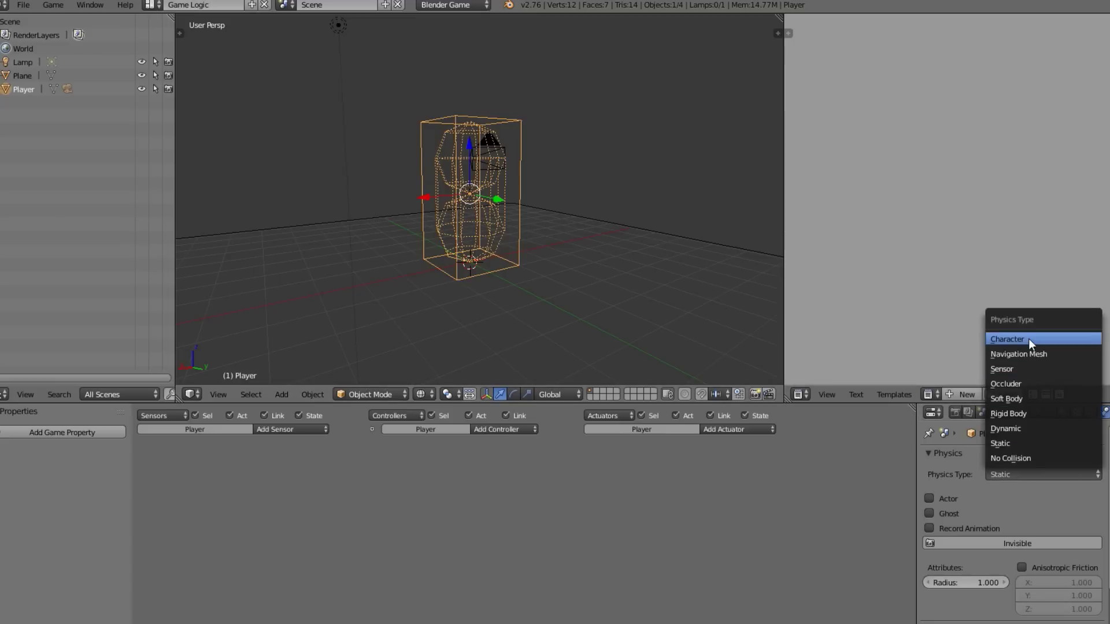
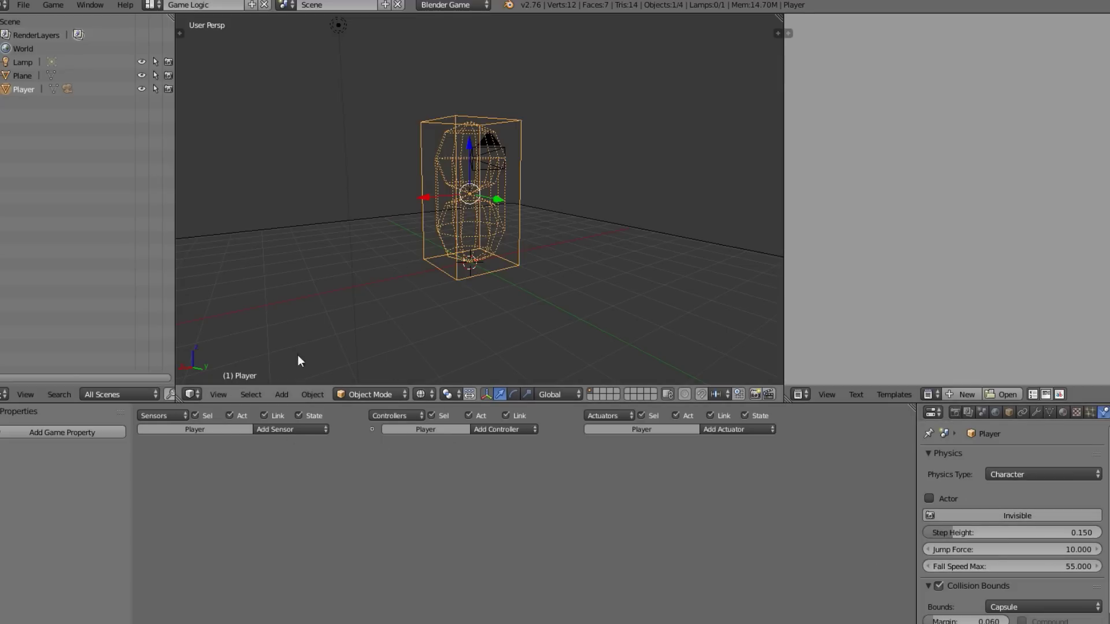
- Add a Mouse sensor to the Player with its mouse event set to Movement, and collapse the sensor
left_click(311, 430)
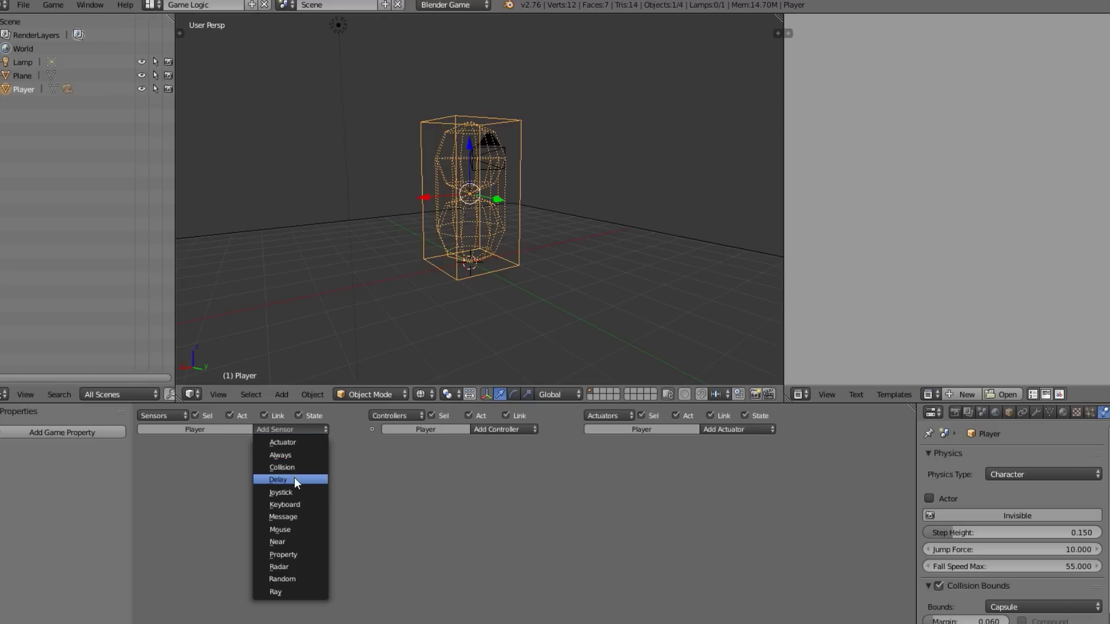
left_click(295, 526)
left_click(225, 490)
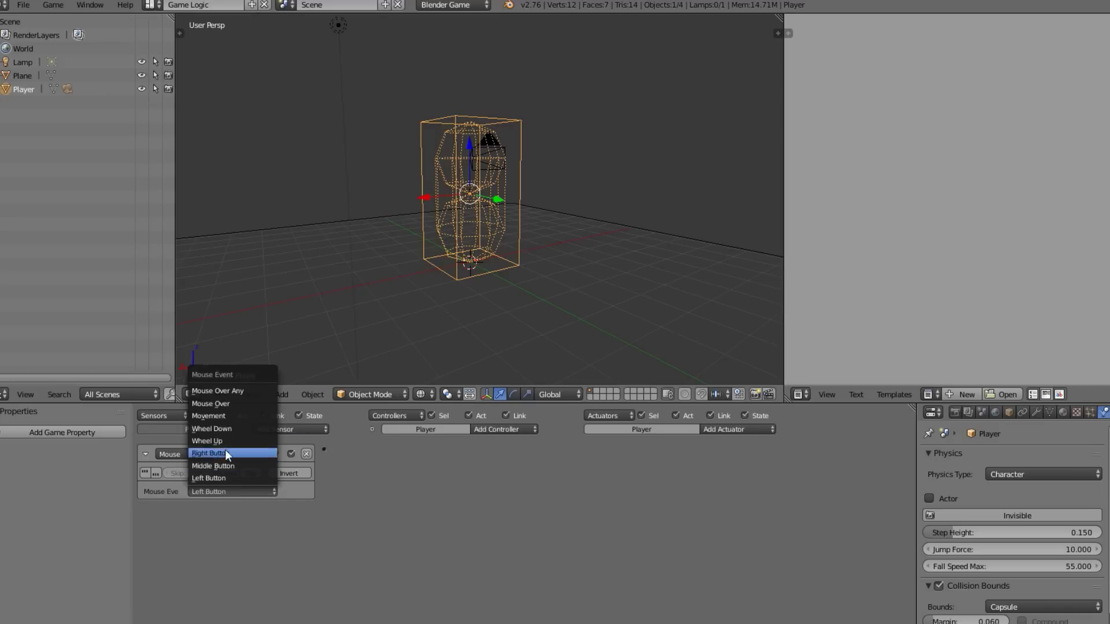
left_click(230, 419)
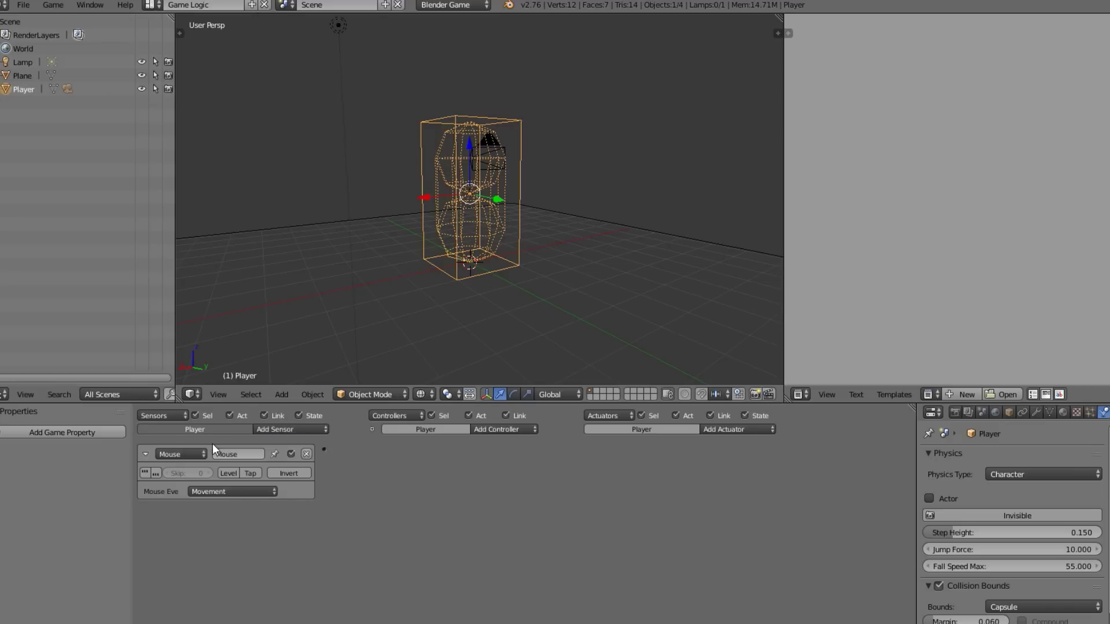
left_click(145, 455)
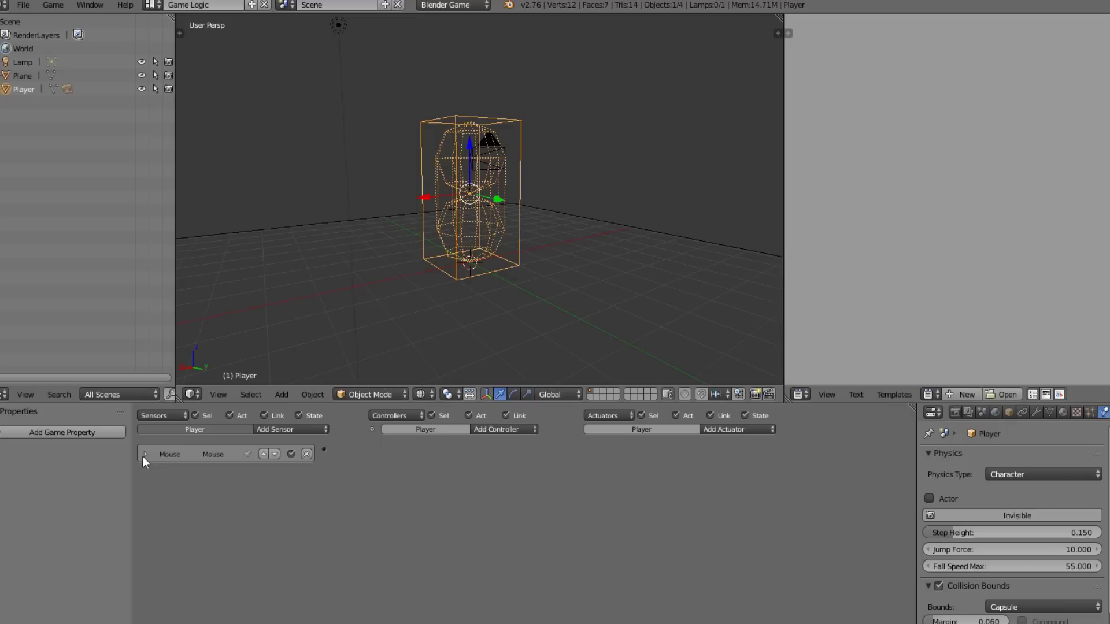
- Add a Mouse actuator in Look mode to the Player and connect the Mouse sensor to it
left_click(726, 430)
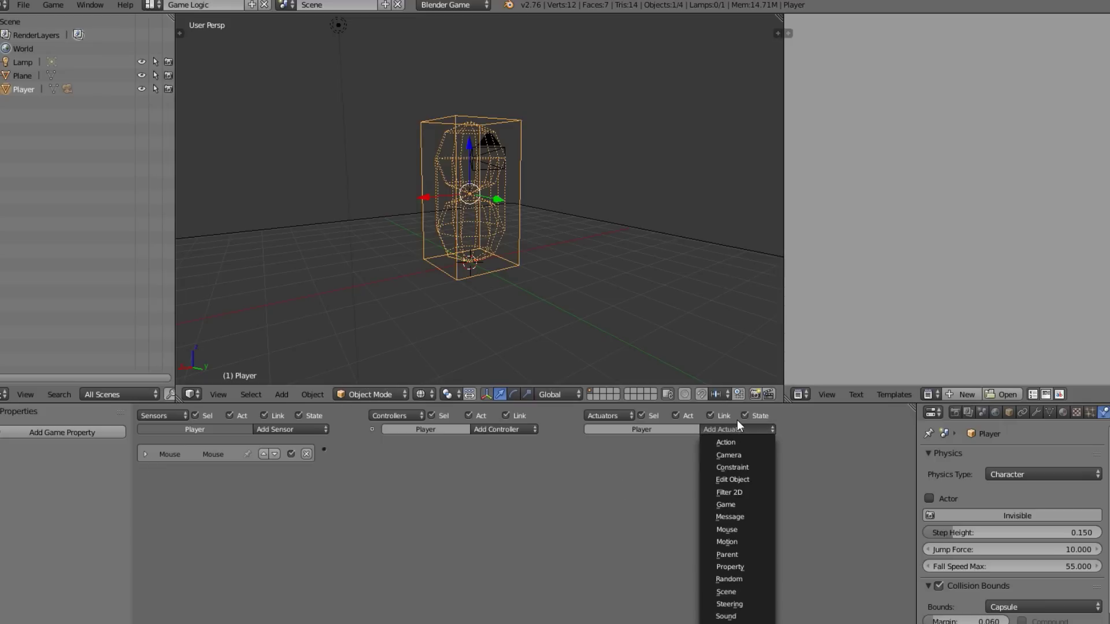
left_click(737, 421)
left_click(740, 430)
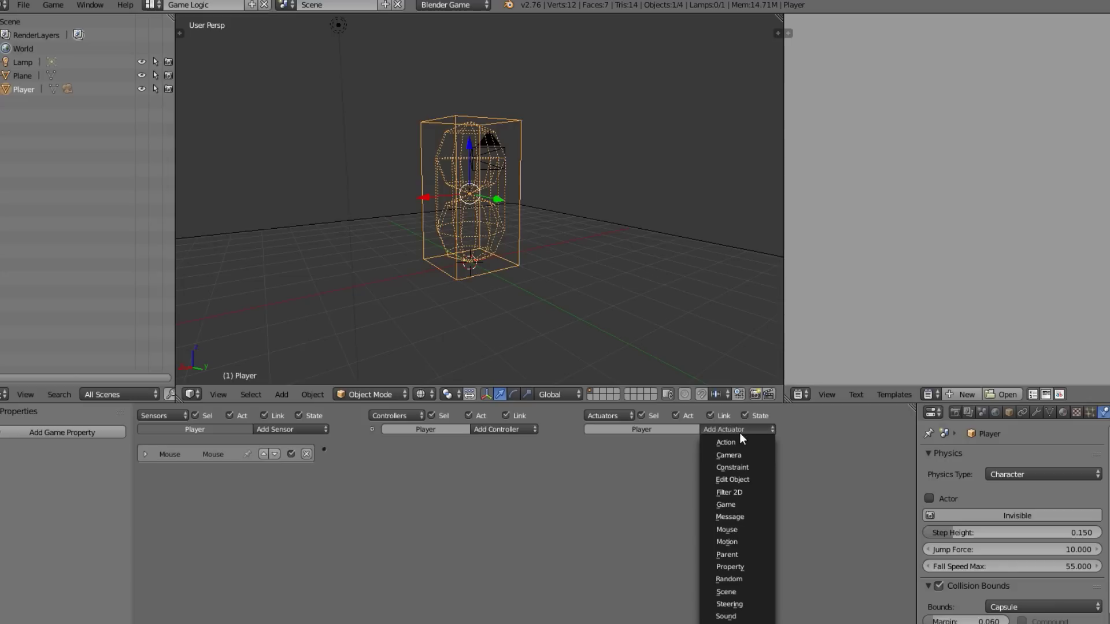
left_click(741, 531)
left_click(723, 473)
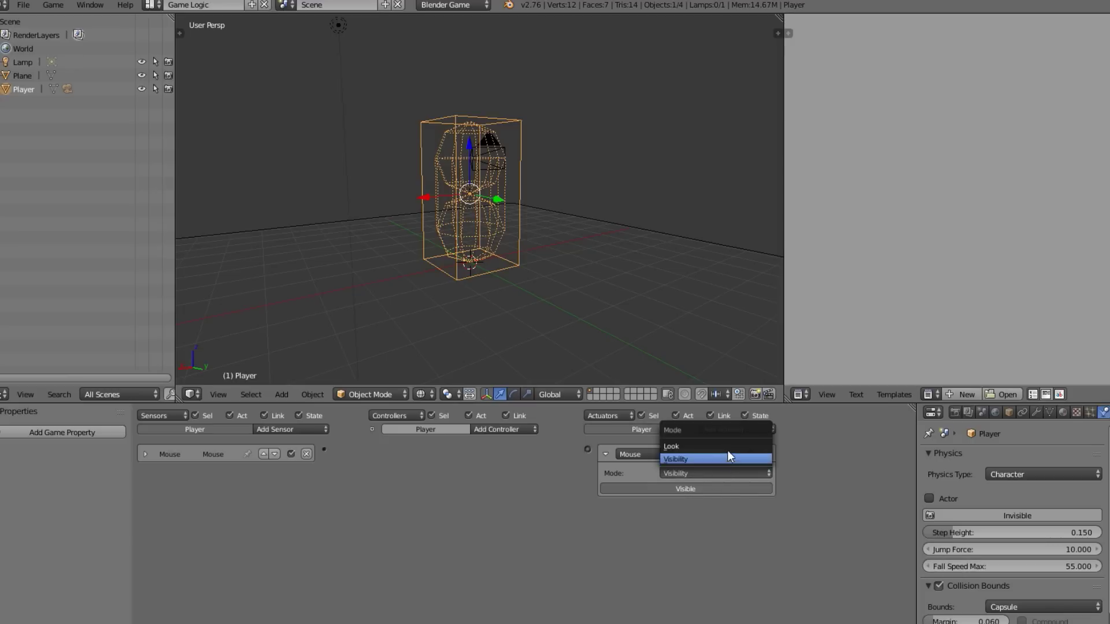
left_click(730, 446)
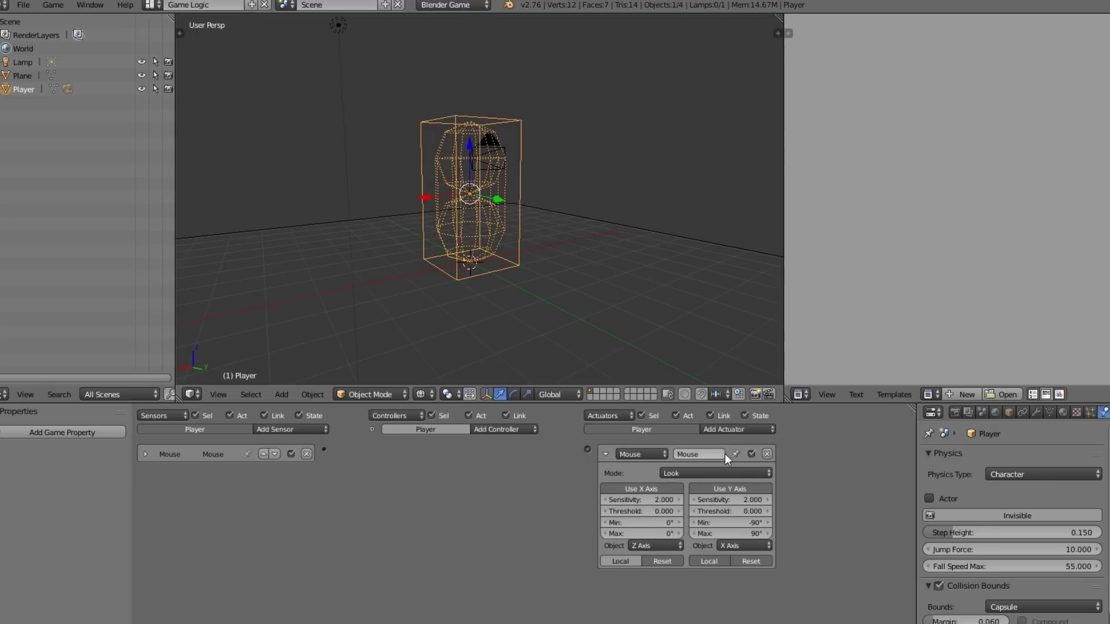
left_click_drag(324, 451, 587, 449)
- Run the game to test the Player's mouse look from an angled view, and stop it
middle_click_drag(478, 307, 553, 294)
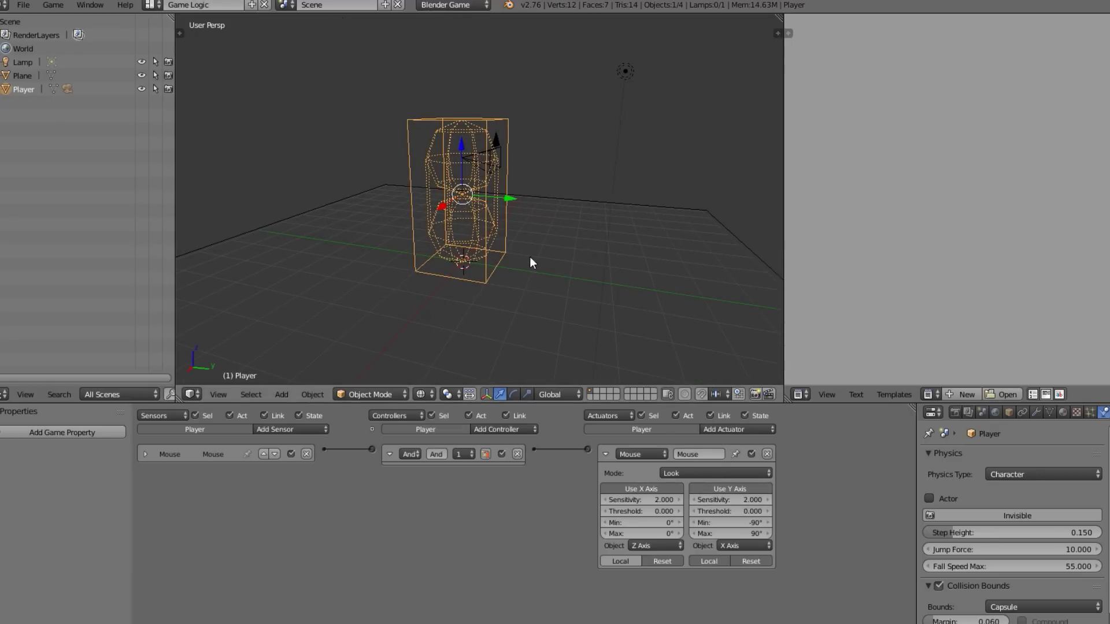
left_click(53, 5)
left_click(75, 19)
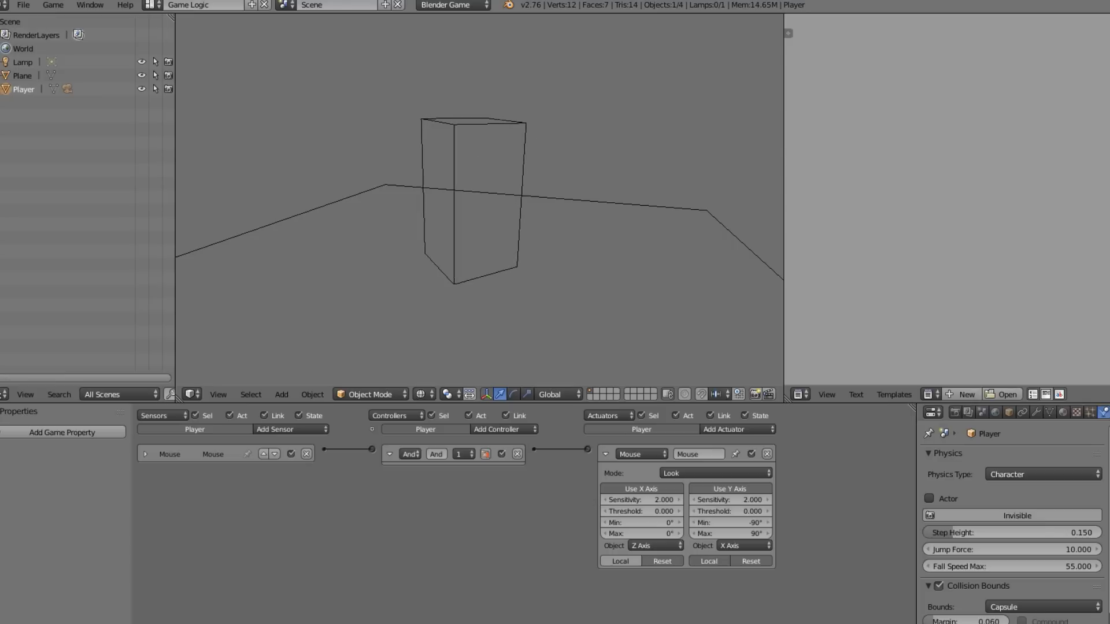
key("Escape")
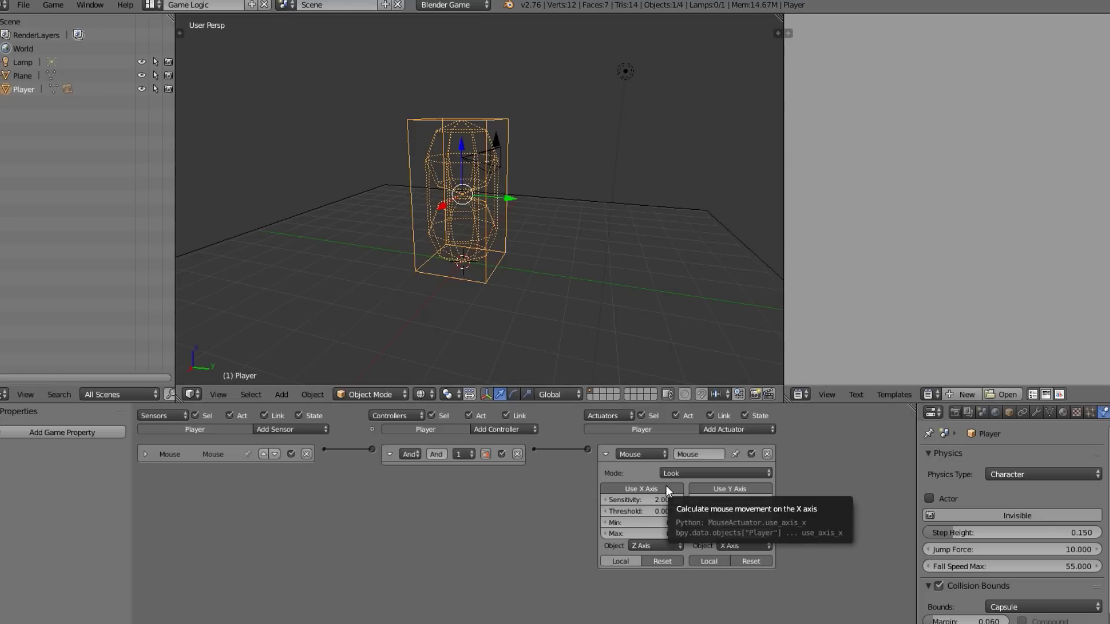
- Turn off Use Y Axis in the Player's Mouse actuator and keep Z Axis as the object axis for X movement
left_click(762, 490)
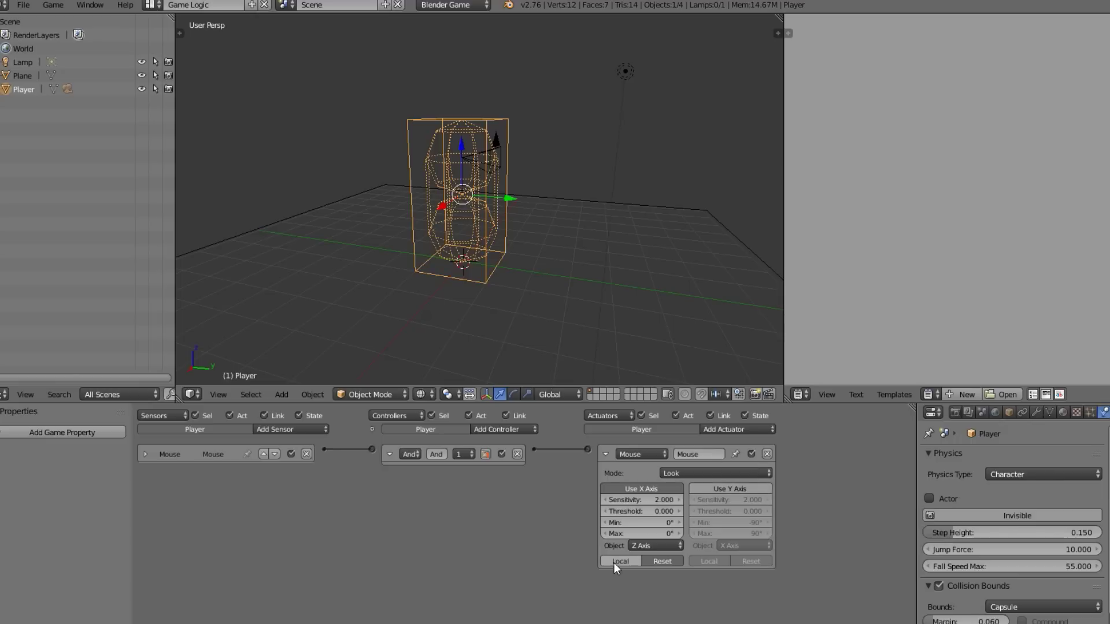
left_click(646, 545)
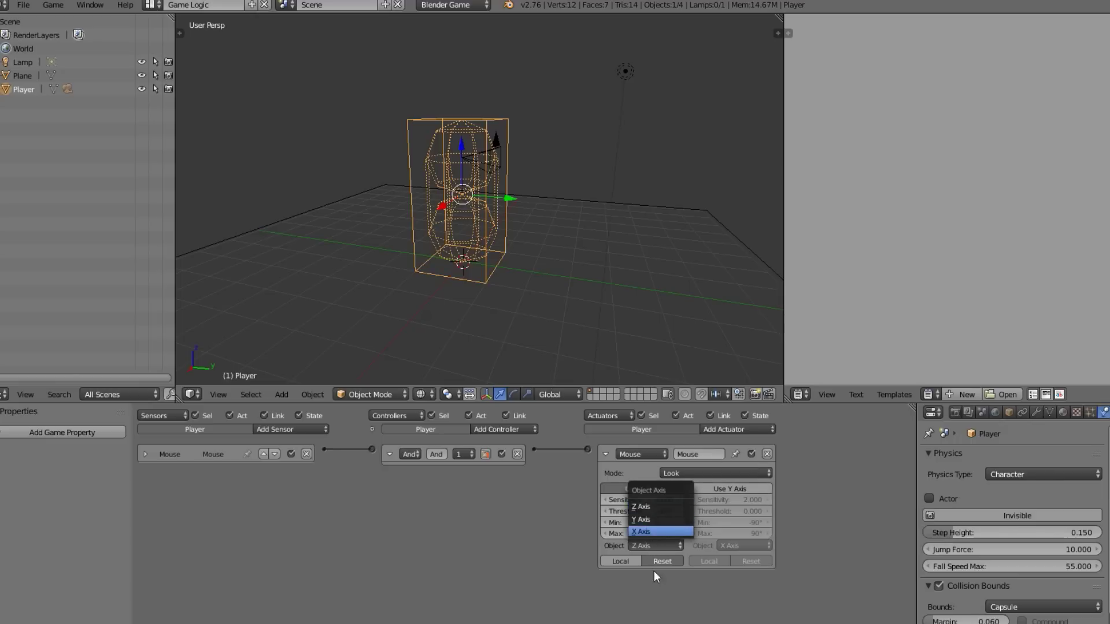
left_click(665, 546)
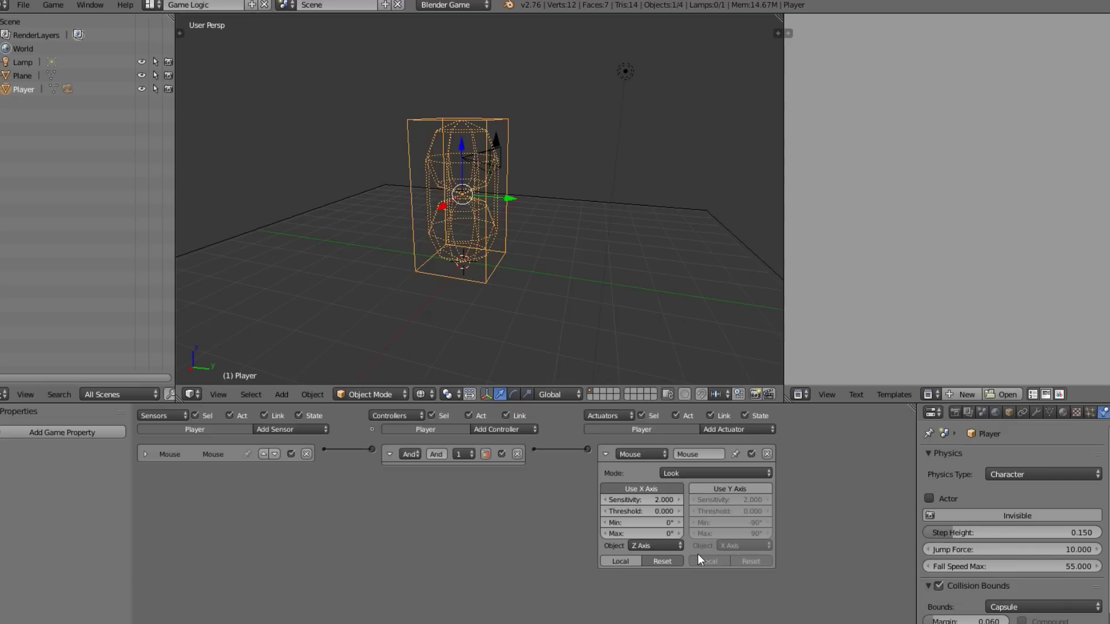
left_click(665, 546)
left_click(683, 507)
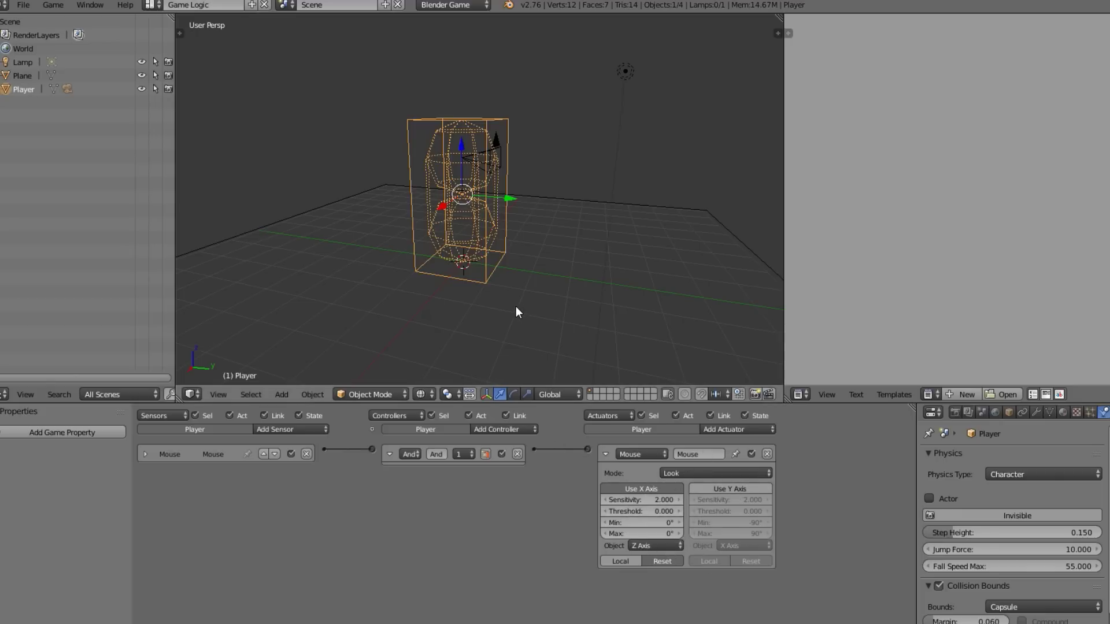
- Test the Player's horizontal mouse look by running the game from the perspective view and from the camera view
key("KP_1")
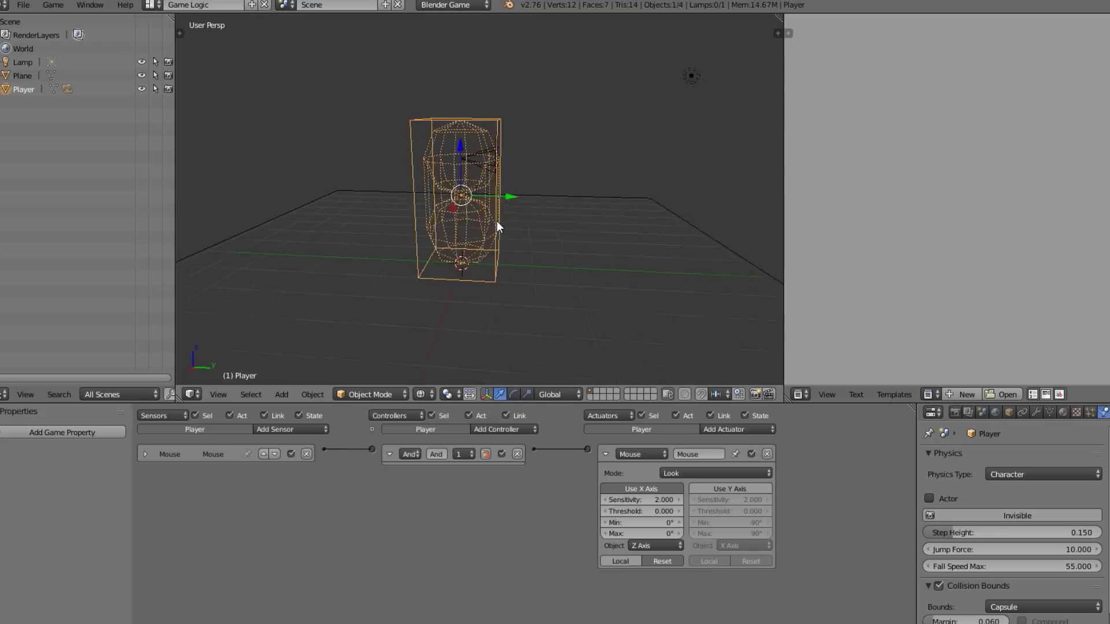
key("p")
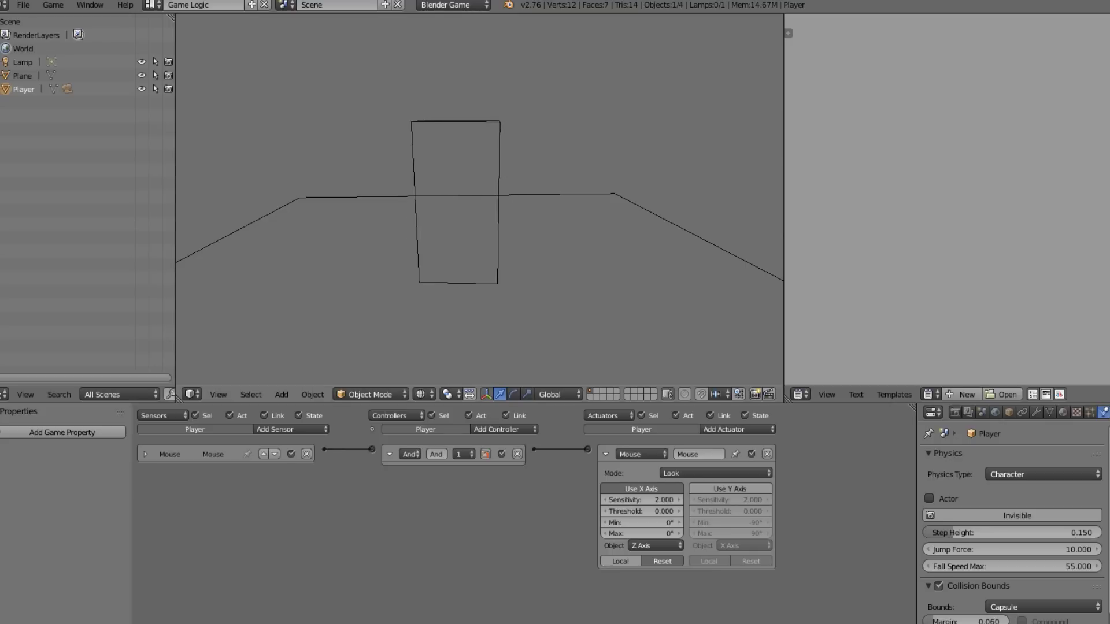
key("Escape")
key("KP_0")
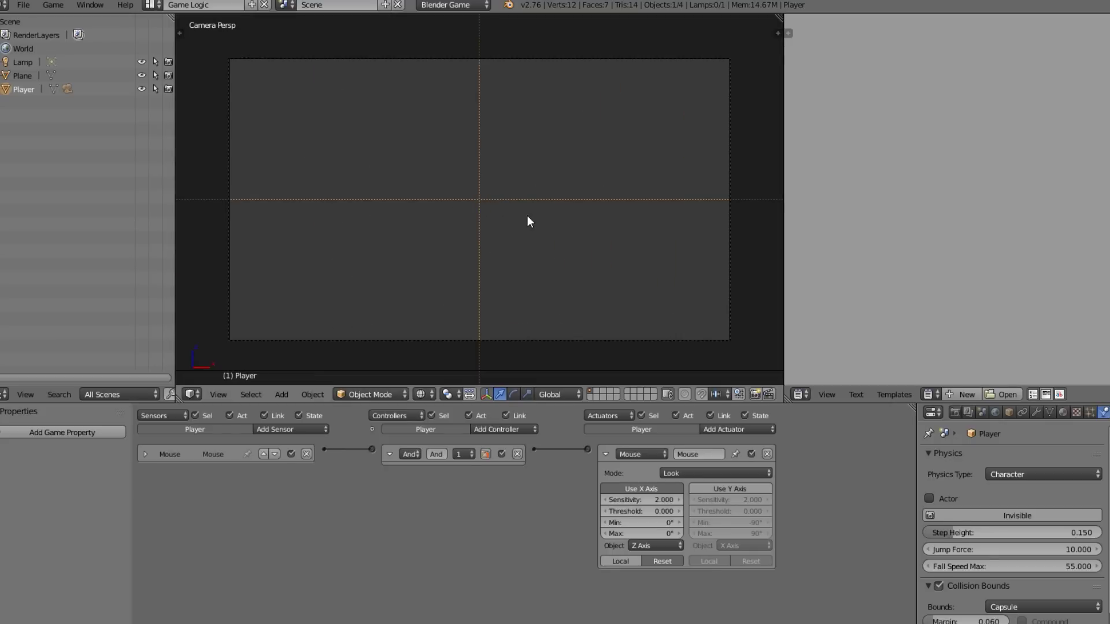
key("p")
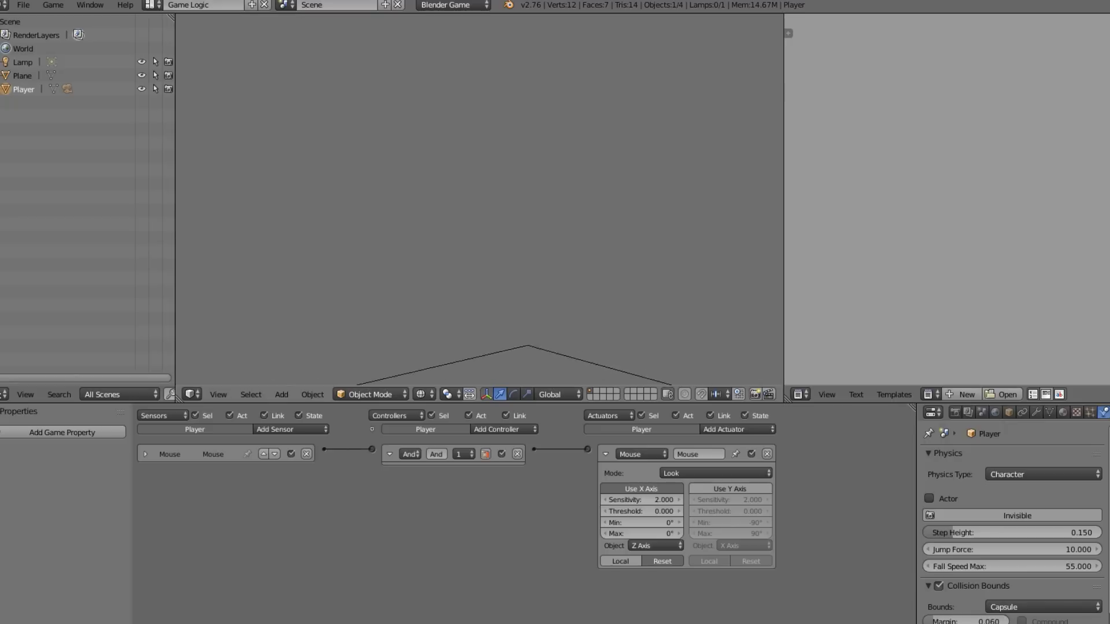
key("Escape")
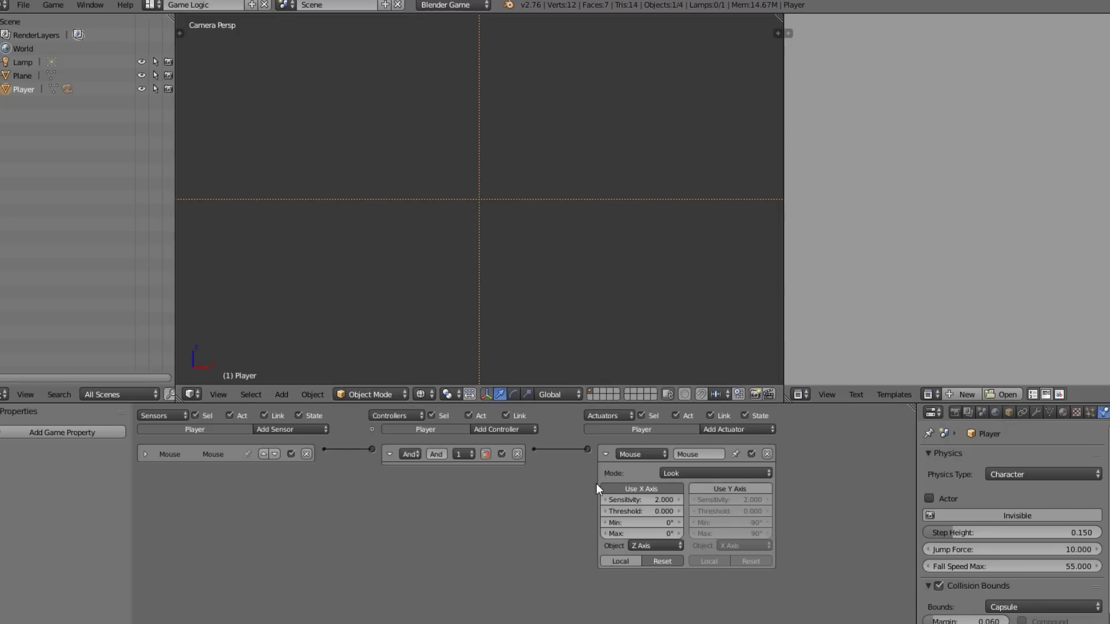
- Collapse the Player's Mouse actuator, and add a Mouse sensor with the Movement event to the camera
left_click(604, 454)
middle_click_drag(358, 184, 489, 173)
scroll(489, 172, "down", 4)
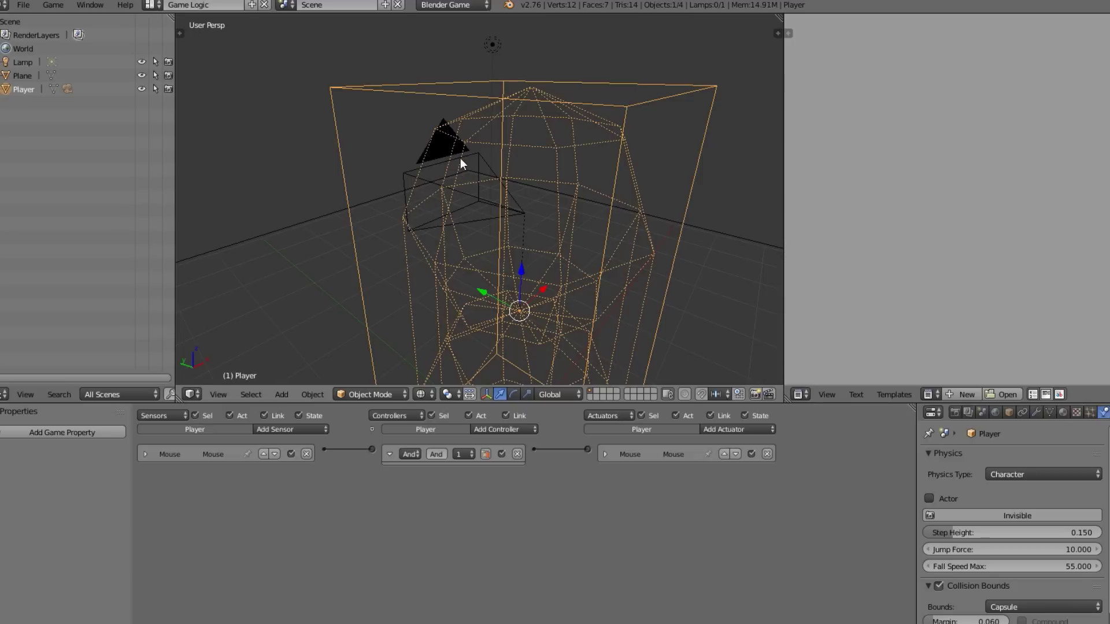
right_click(459, 135)
left_click(298, 427)
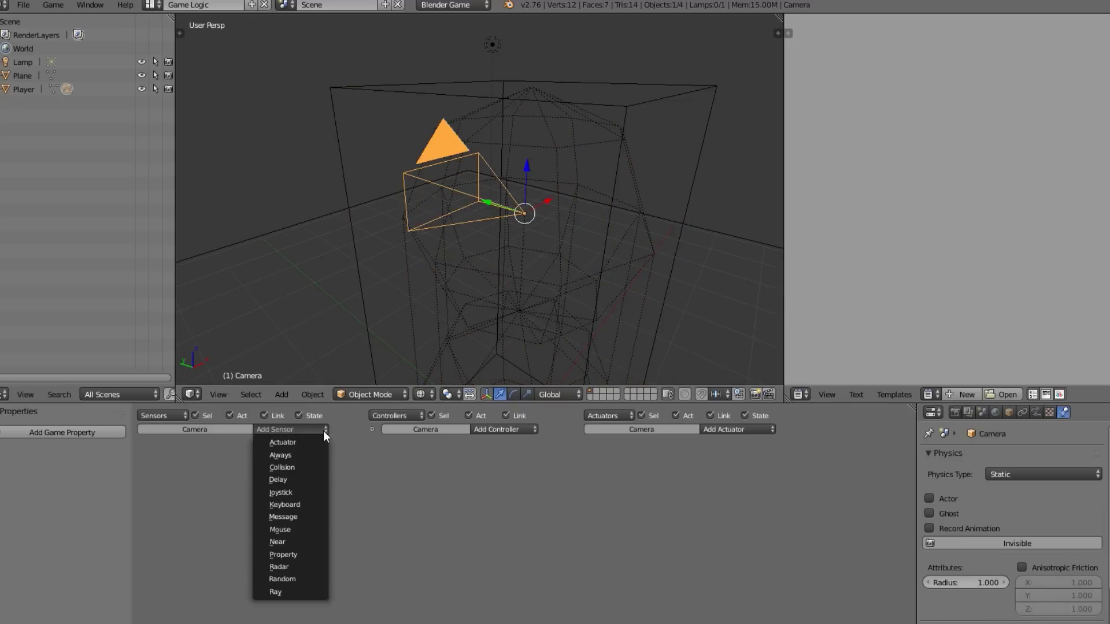
left_click(306, 528)
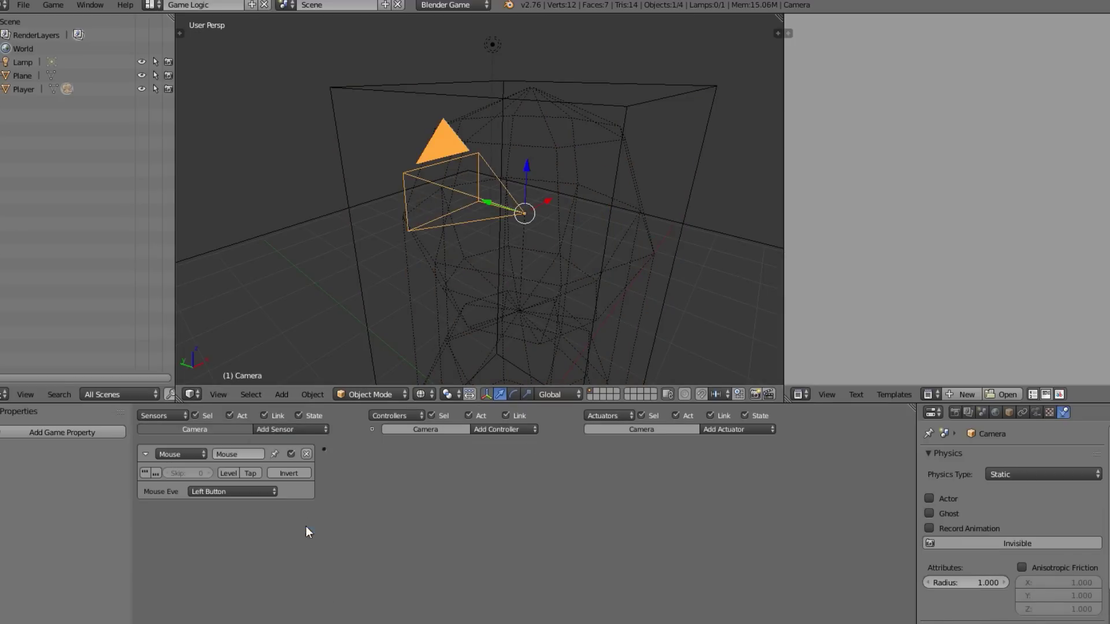
left_click(234, 491)
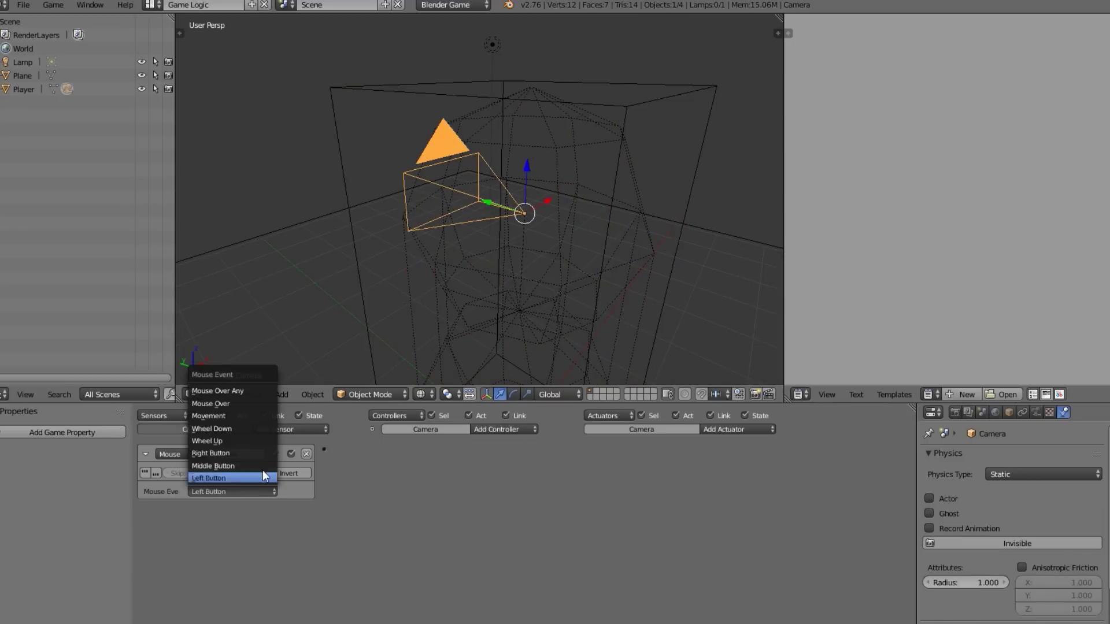
left_click(244, 416)
- Add a Mouse actuator in Look mode to the camera, linked to its Mouse sensor, with Use X Axis turned off
left_click(730, 430)
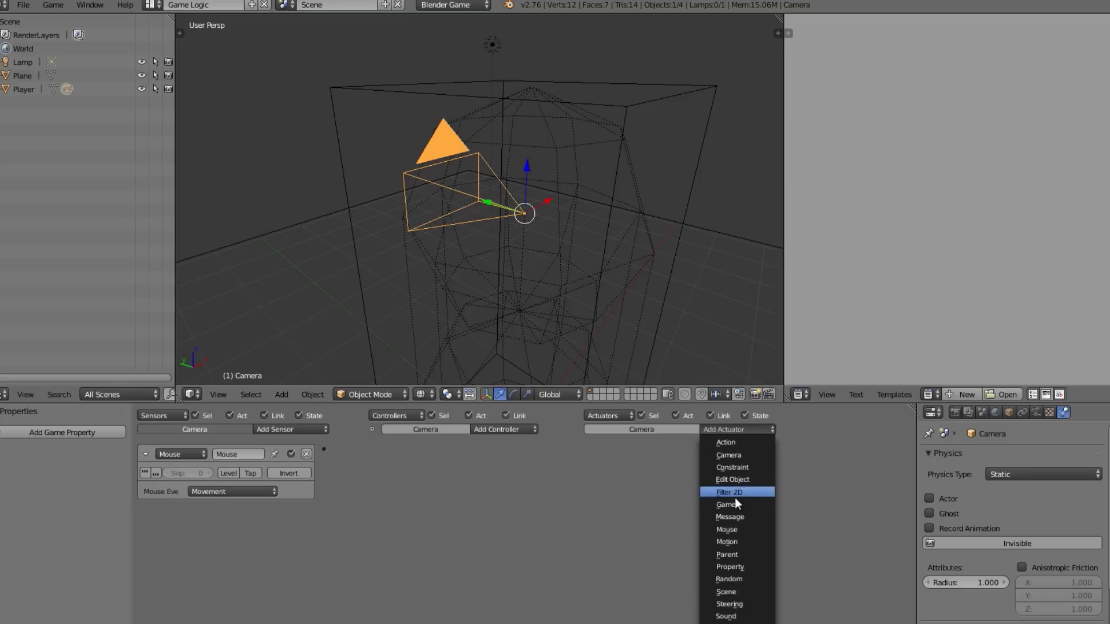
left_click(740, 528)
left_click(693, 473)
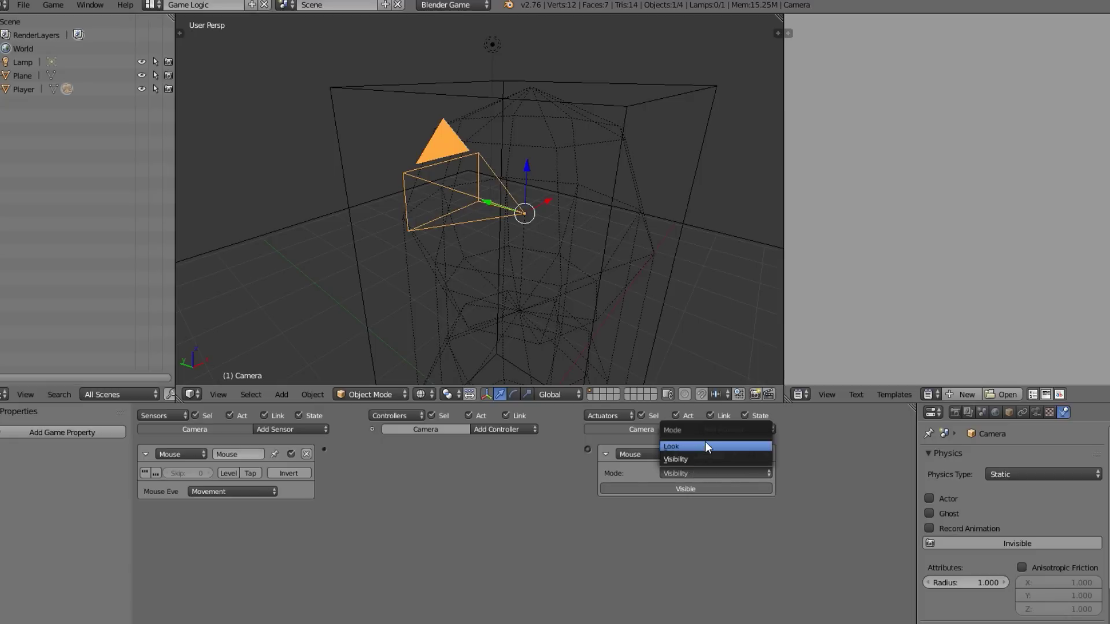
left_click(705, 445)
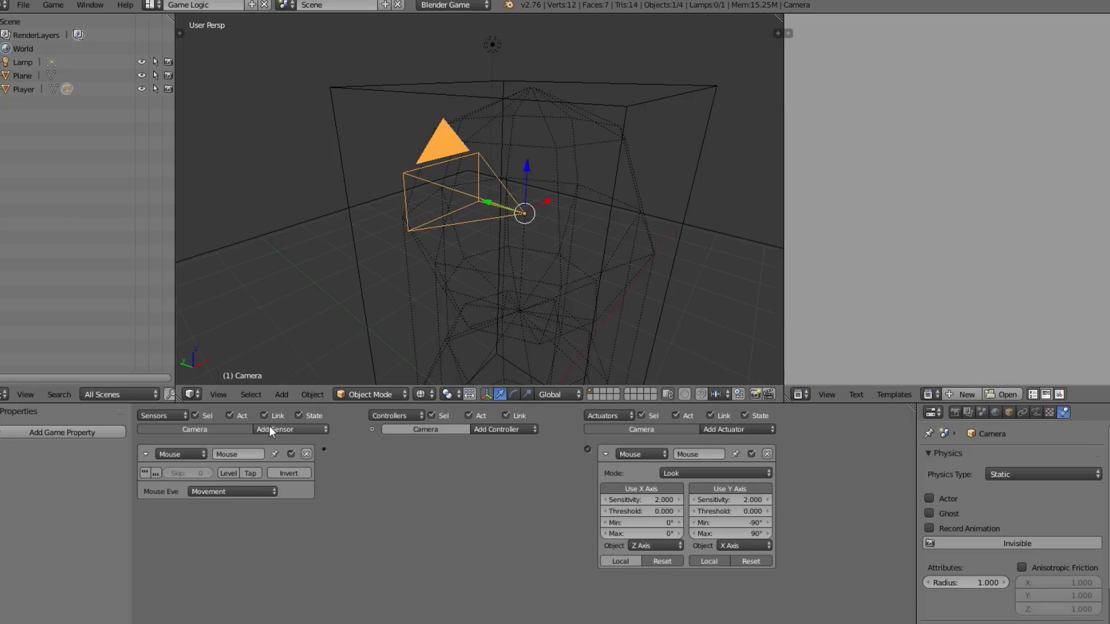
left_click_drag(325, 449, 588, 450)
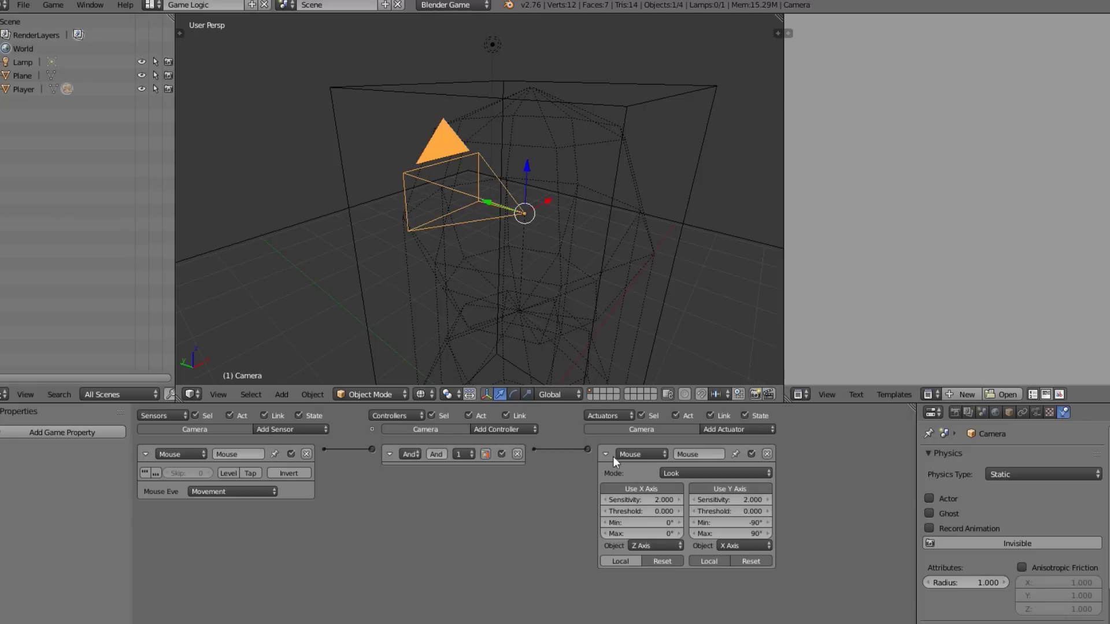
left_click(656, 488)
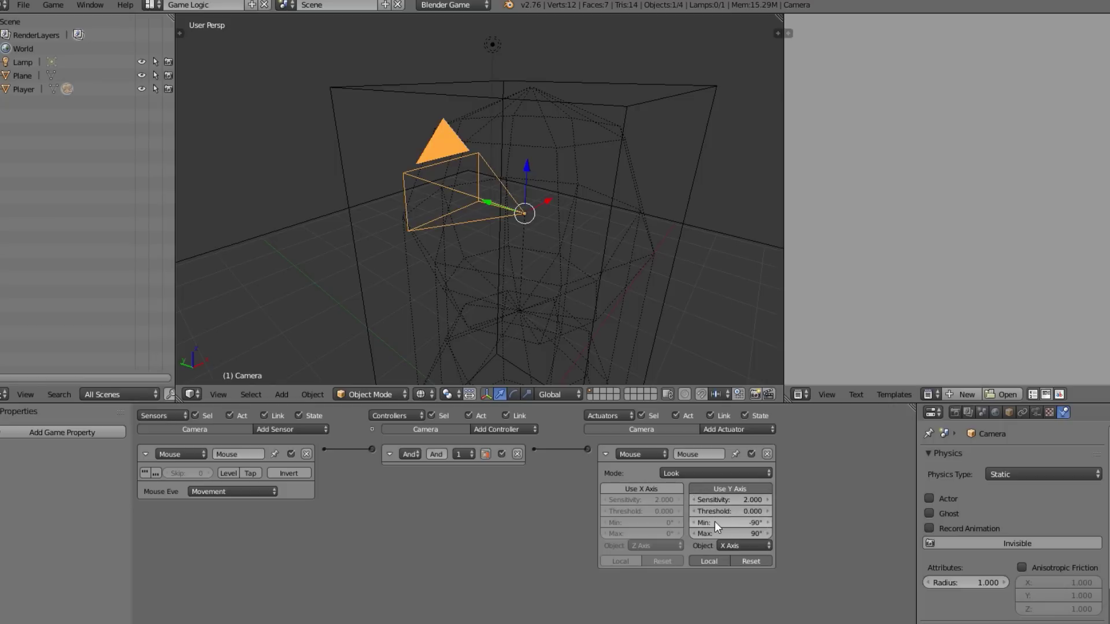
middle_click_drag(555, 359, 578, 279)
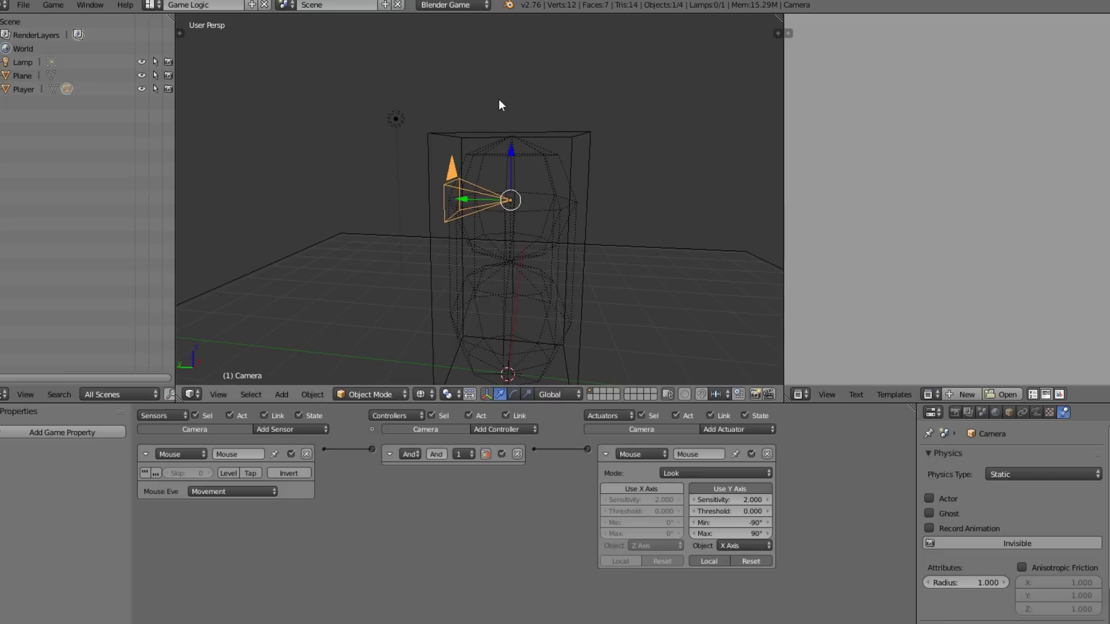
key("r")
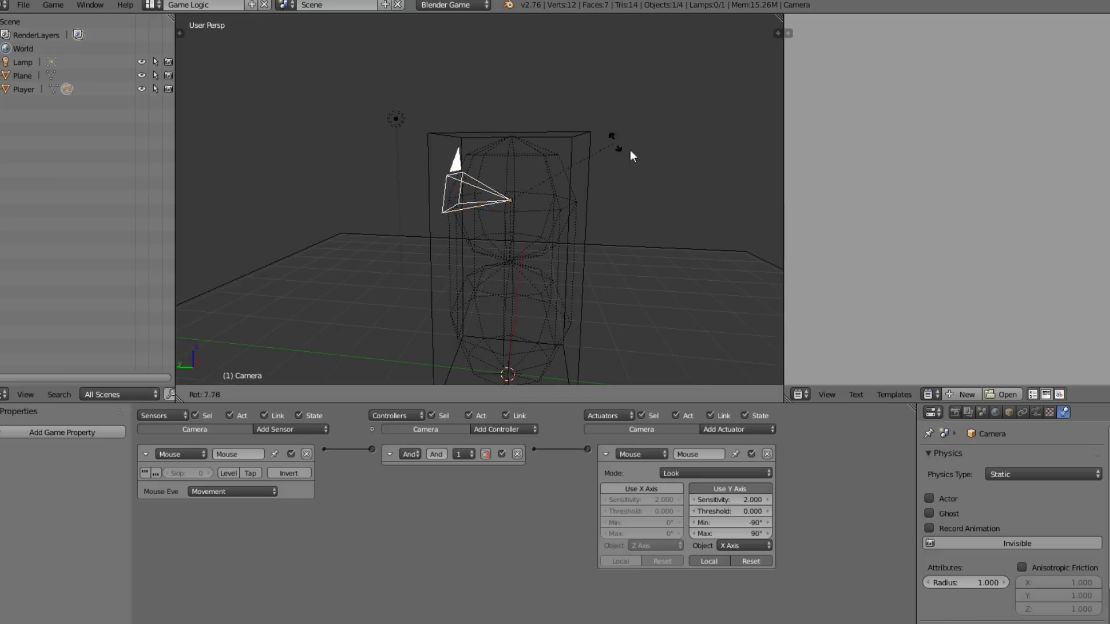
key("Escape")
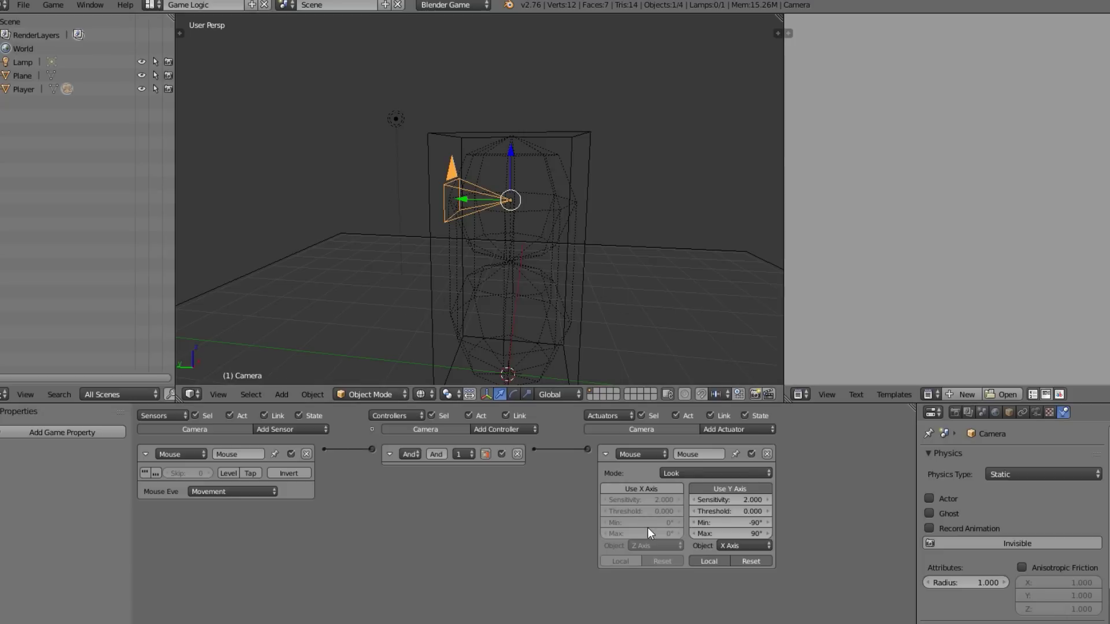
- Review the Player's Mouse actuator settings, collapse them again, and reselect the camera
right_click(580, 283)
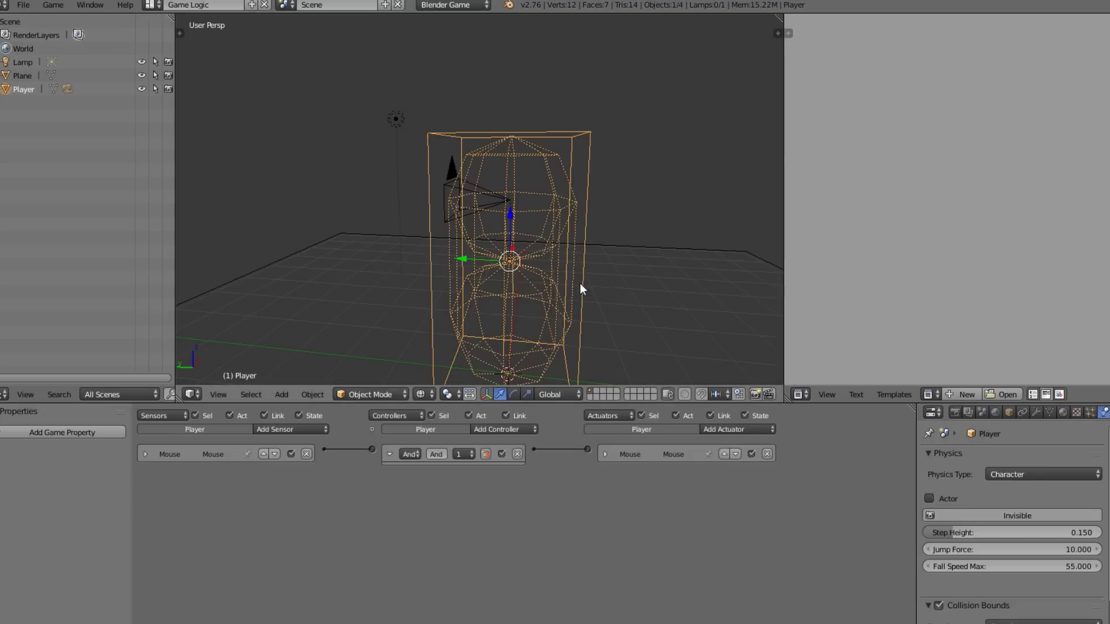
left_click(606, 454)
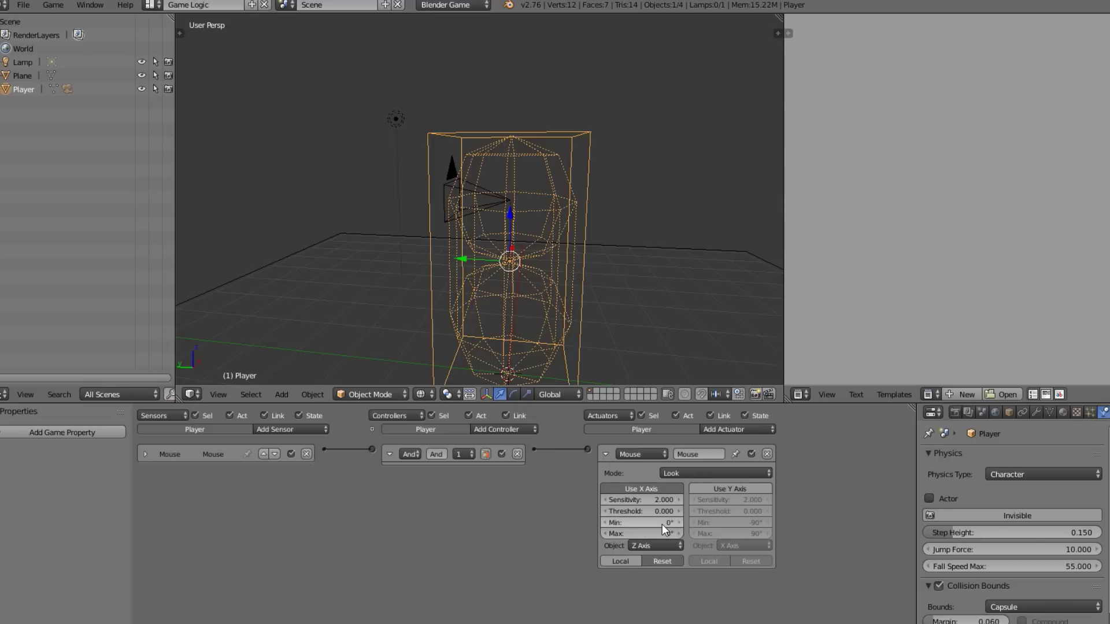
left_click(606, 454)
right_click(480, 192)
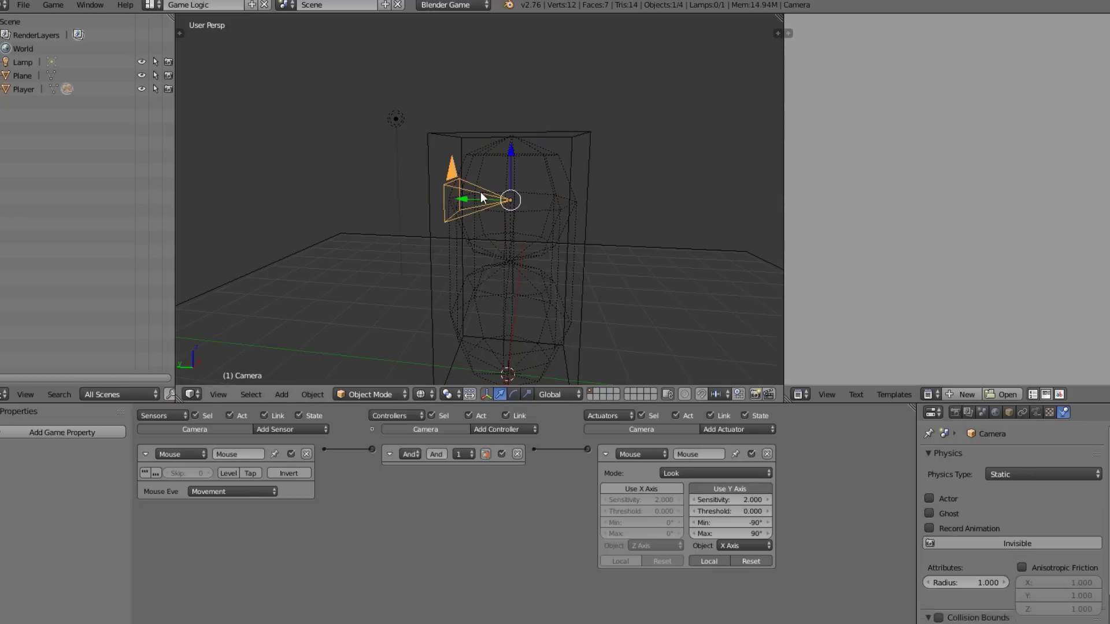
- Test the combined horizontal and vertical mouse look by running the game from the camera view
key("KP_0")
key("Home")
key("p")
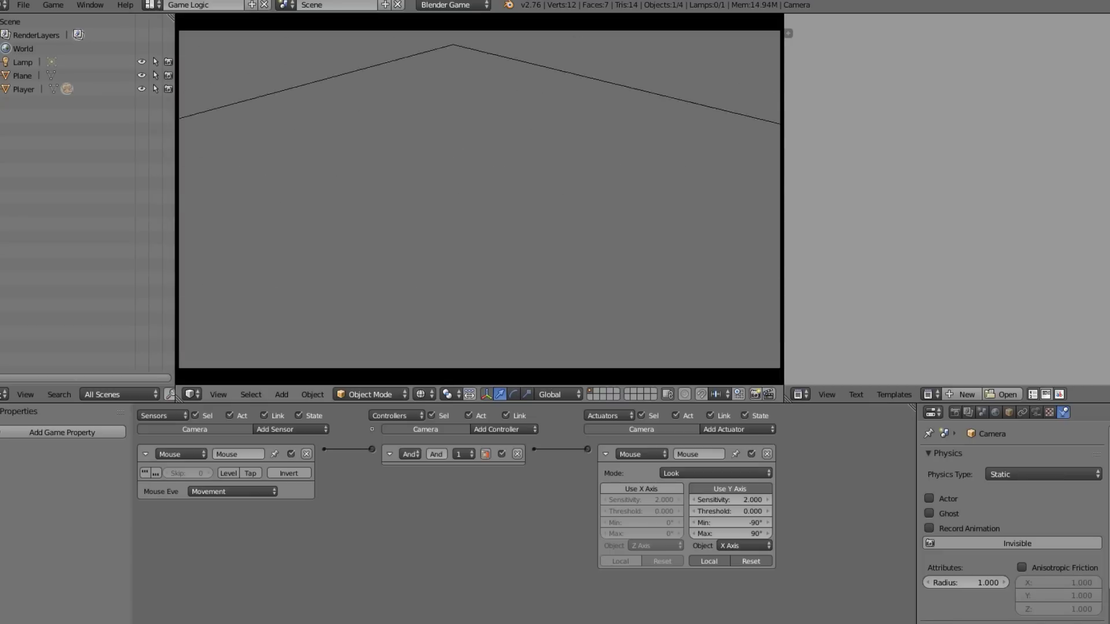
key("Escape")
key("Home")
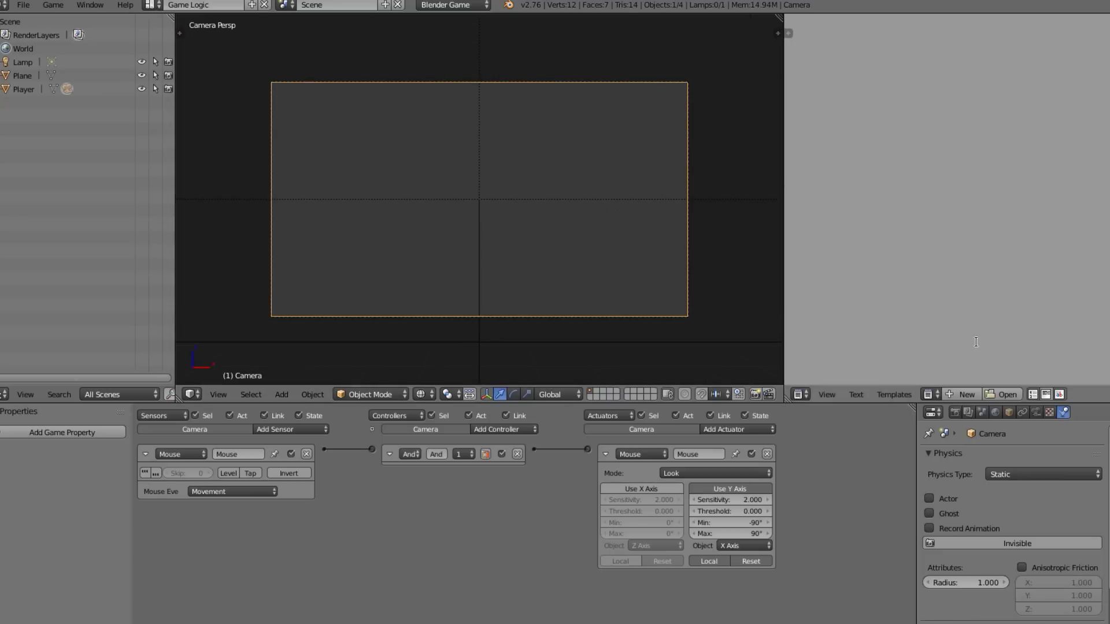
- Set the camera's focal length to 20 mm in its lens settings
left_click(1037, 413)
left_click(983, 516)
type("20")
key("Return")
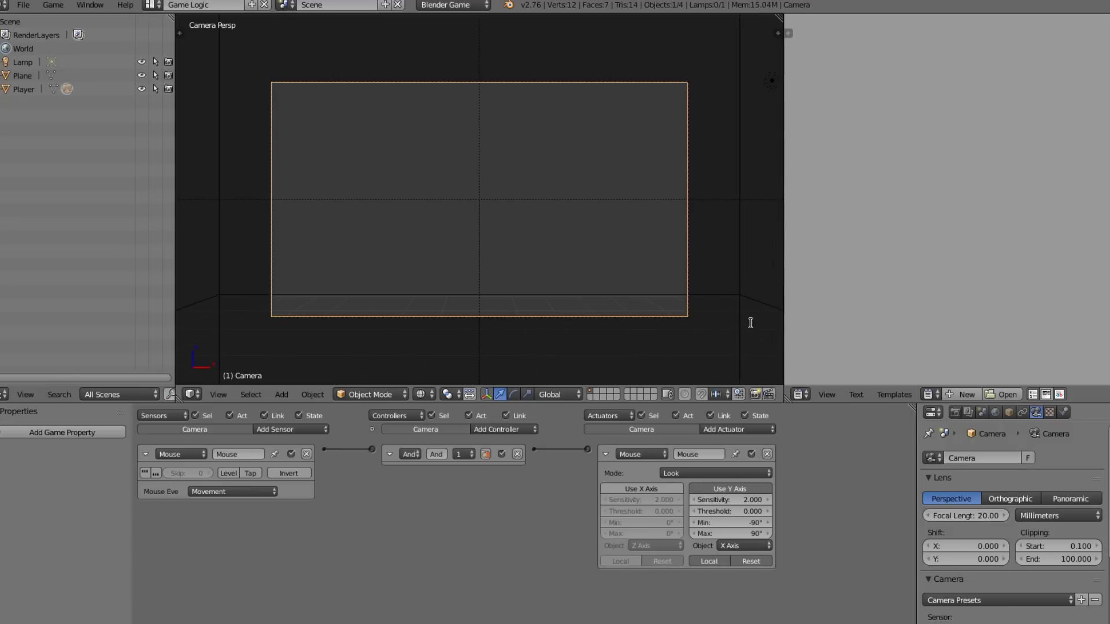
- Run the game repeatedly from the camera view to check the wider lens and the mouse look
scroll(592, 327, "up", 2)
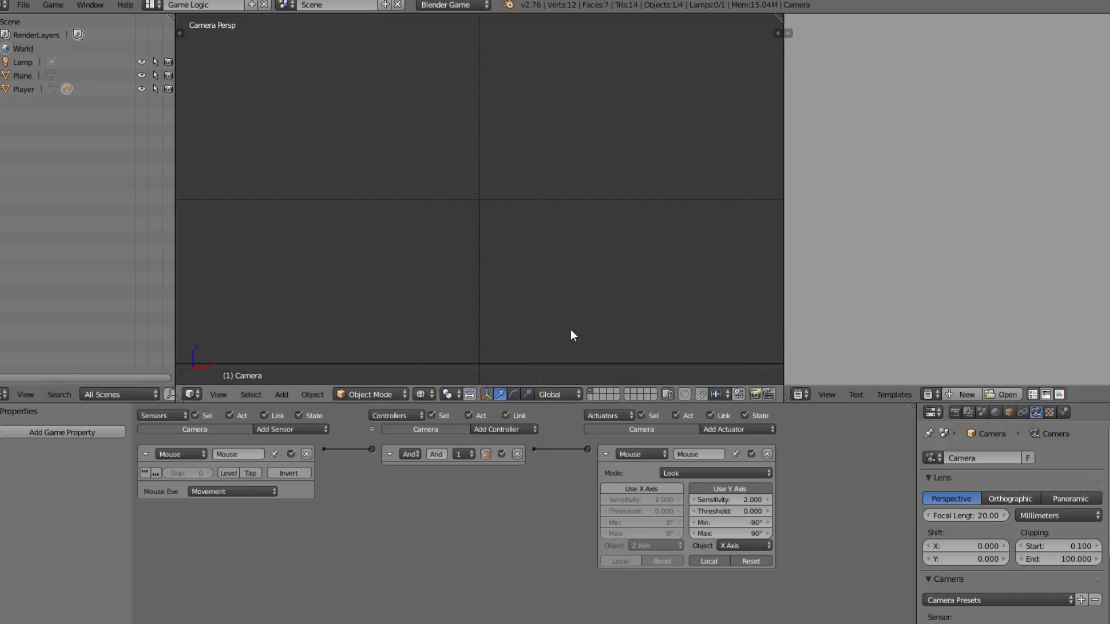
key("p")
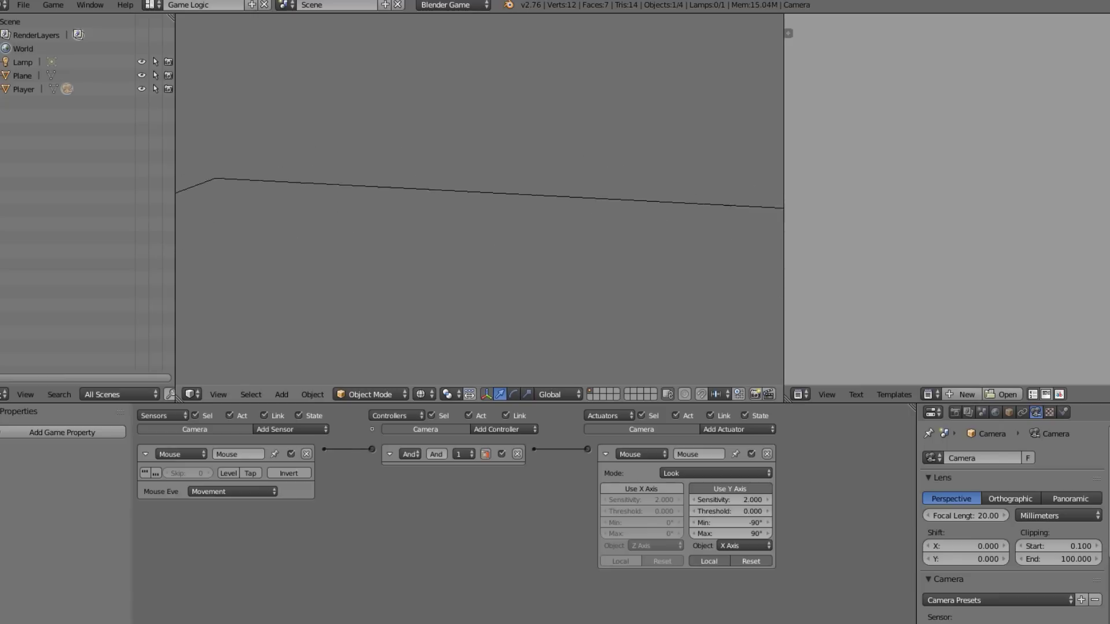
key("Escape")
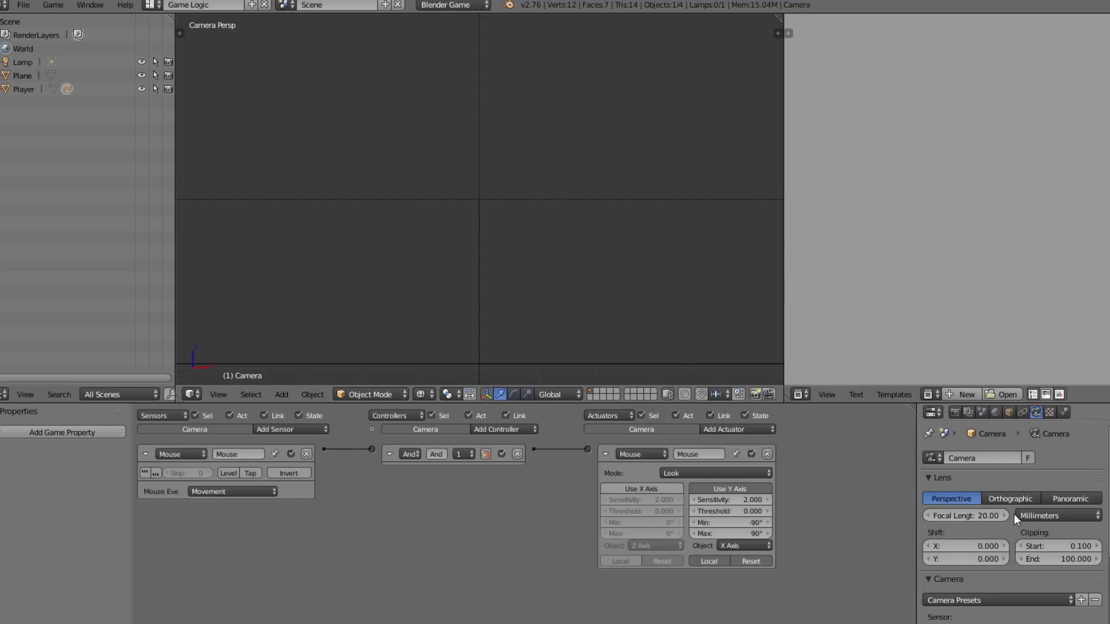
key("p")
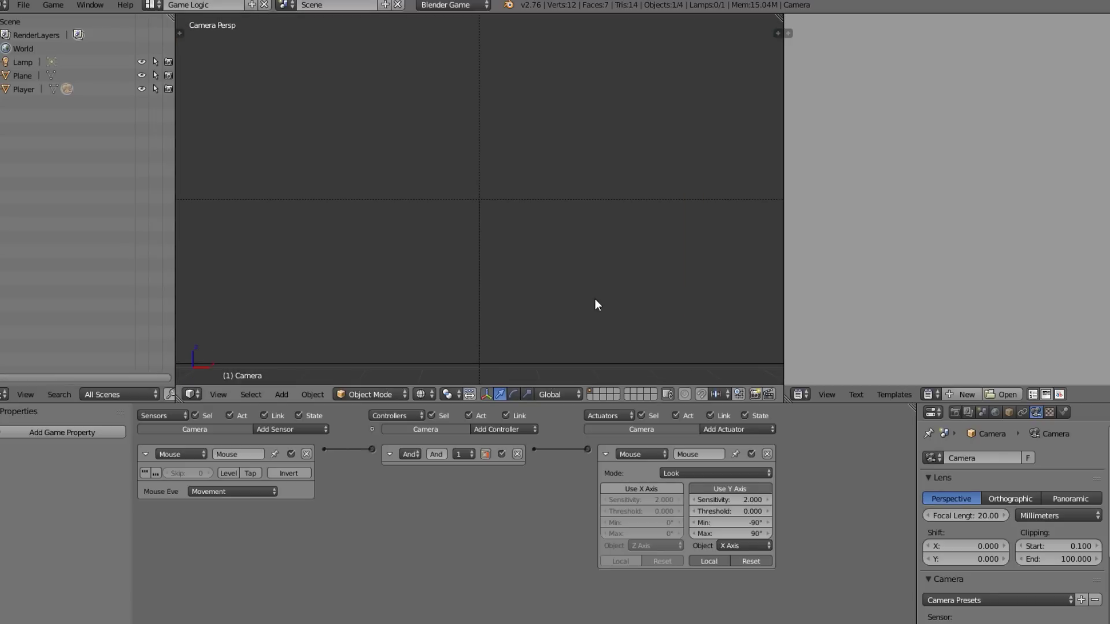
key("p")
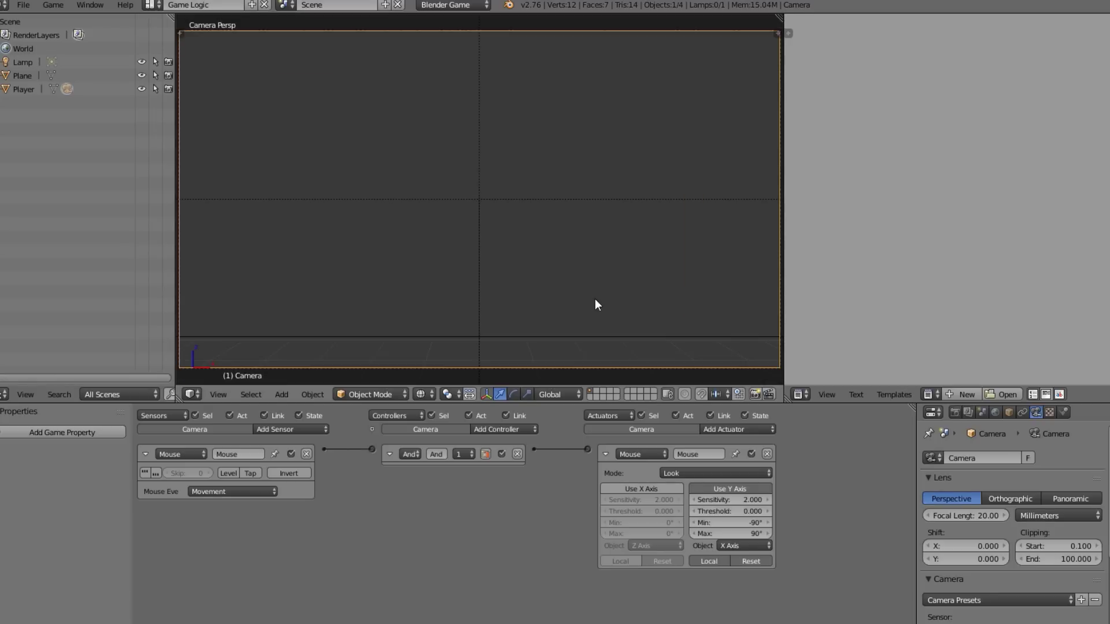
key("Escape")
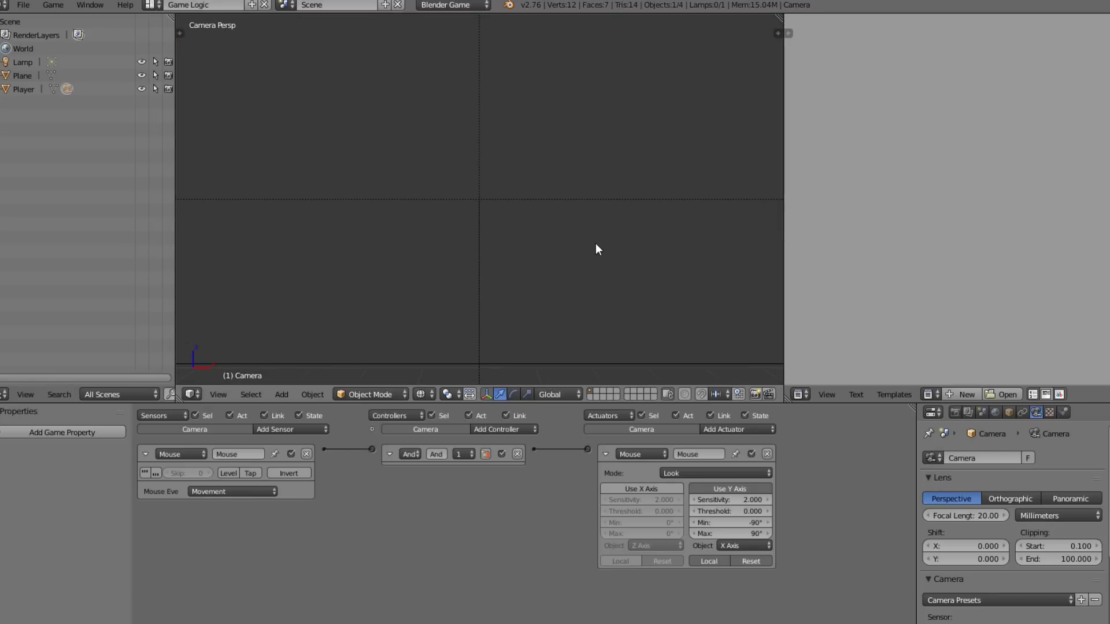
key("p")
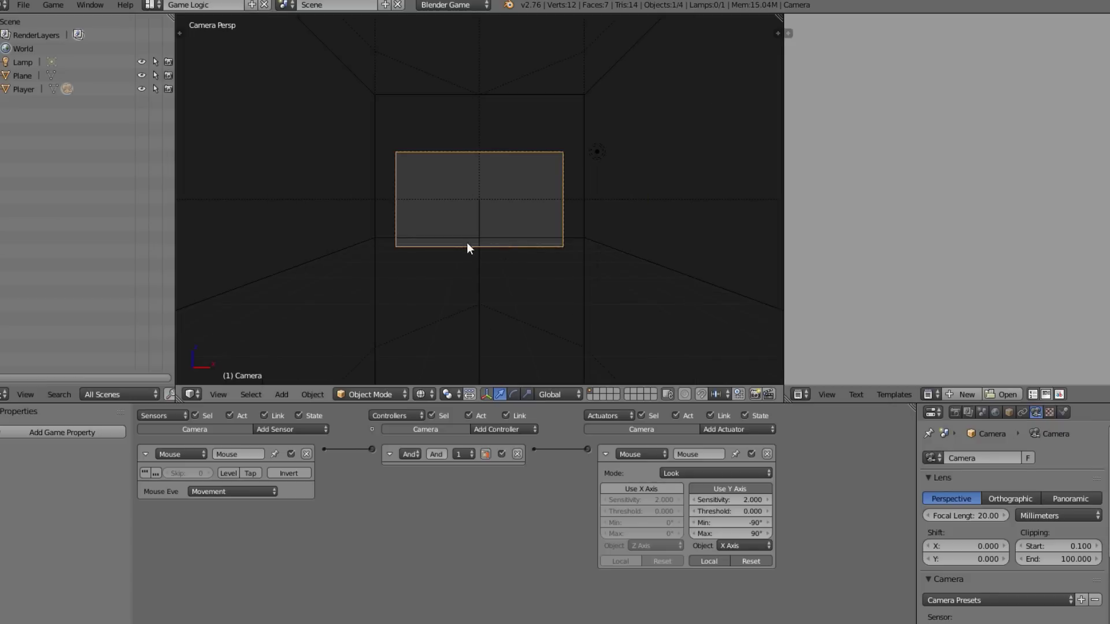
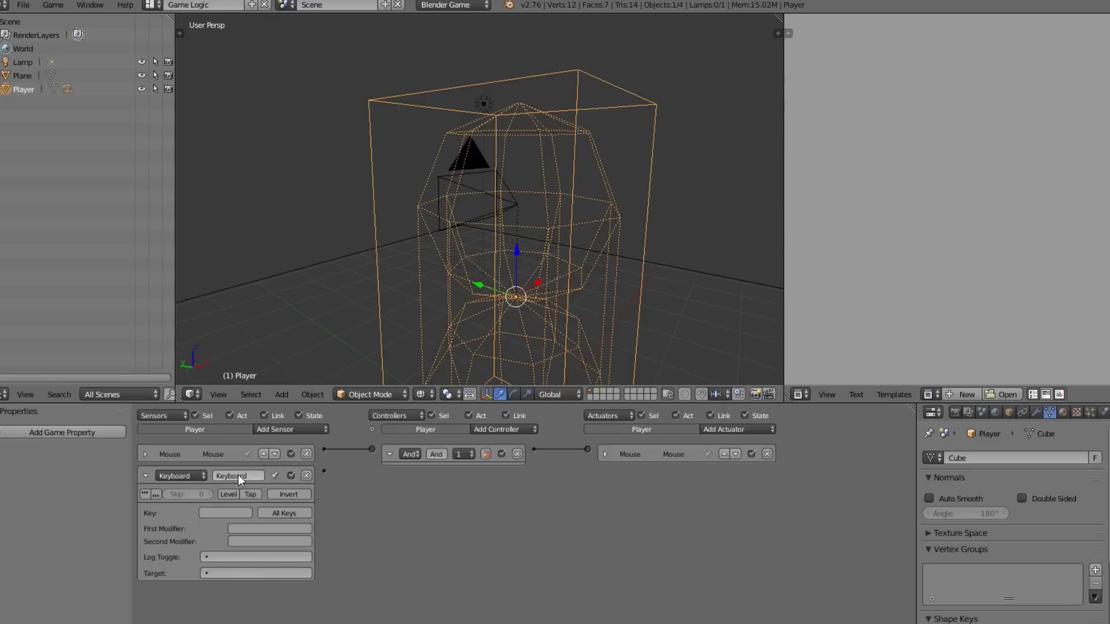
- Name the Player's new Keyboard sensor W, assign the W key to it, and collapse it
left_click(238, 474)
type("W")
key("Return")
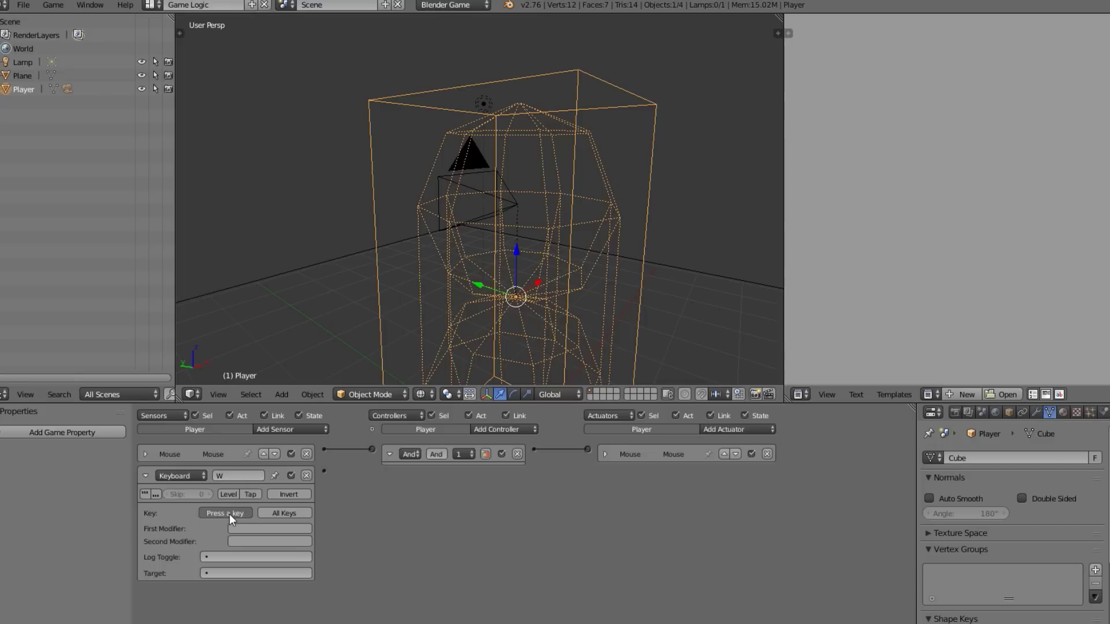
key("w")
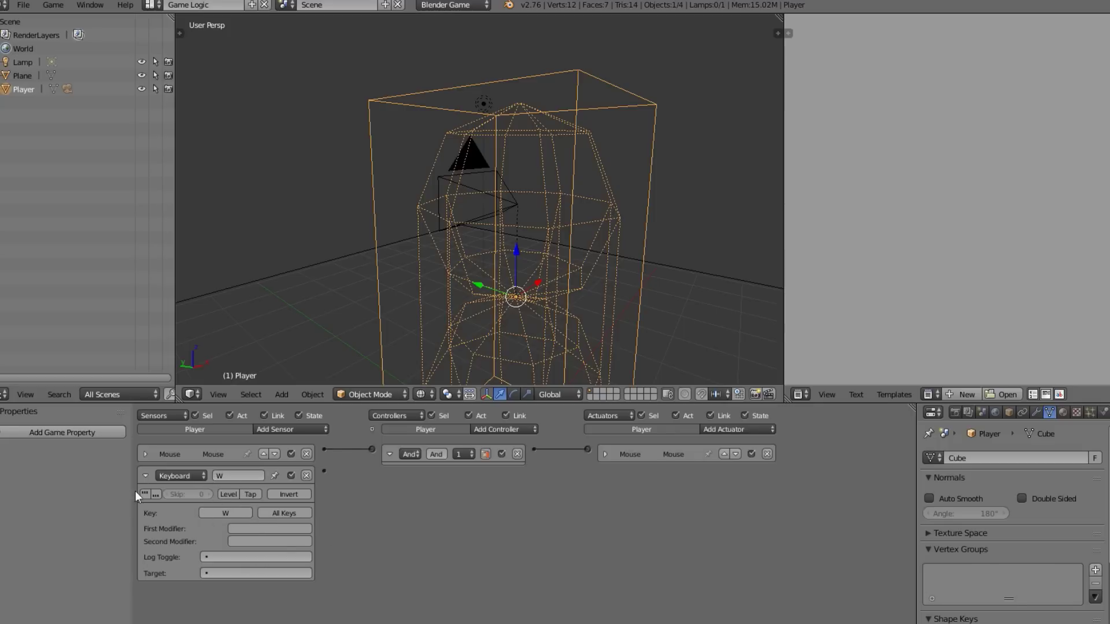
left_click(145, 475)
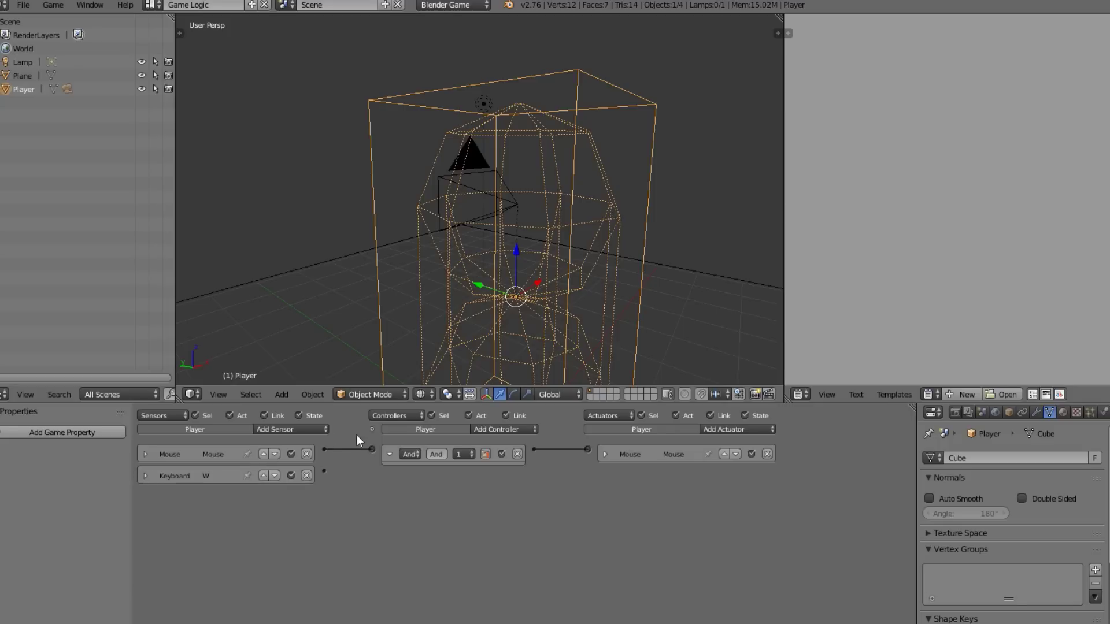
- Add another Keyboard sensor to the Player and assign the Up Arrow key to it
left_click(309, 430)
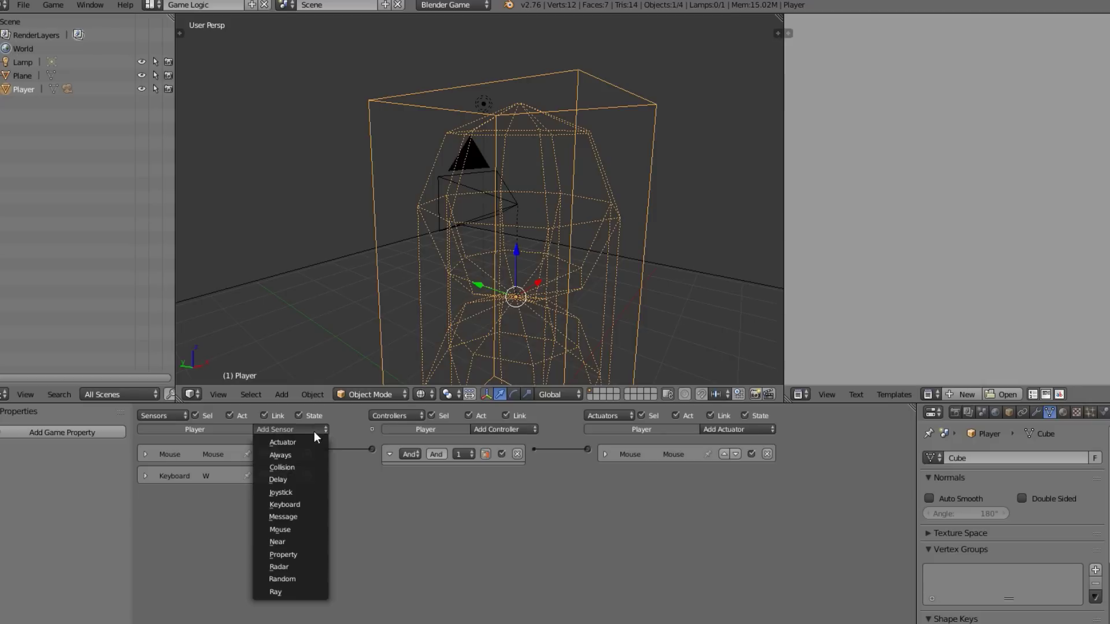
left_click(307, 502)
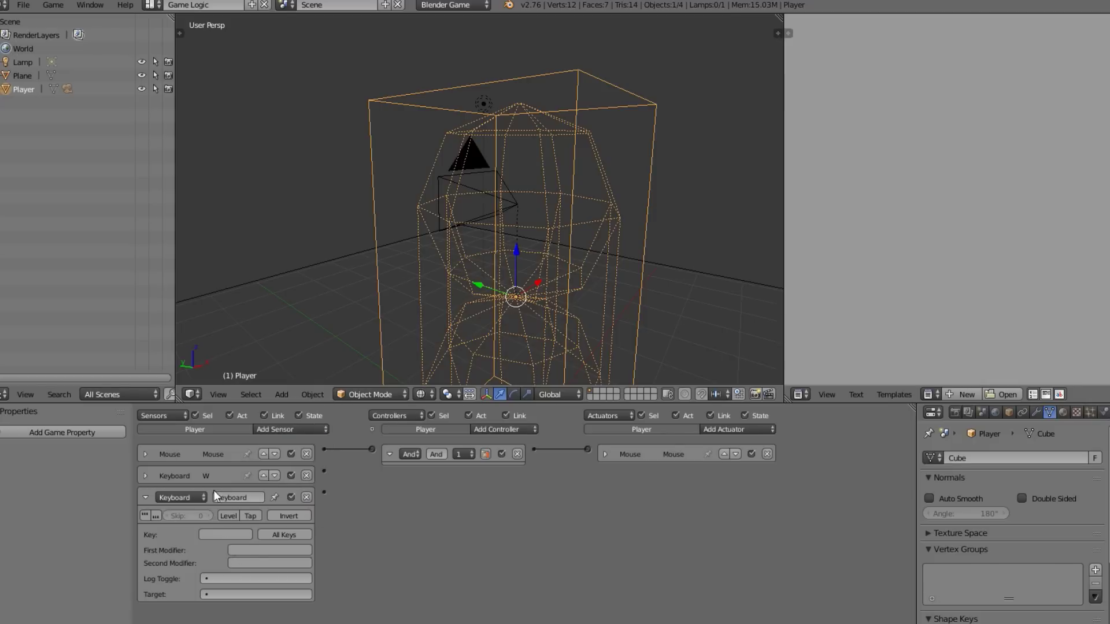
left_click(226, 534)
key("Up")
- Add an Or controller to the Player, and link the W and Up Arrow Keyboard sensors to it
left_click(511, 434)
left_click(491, 455)
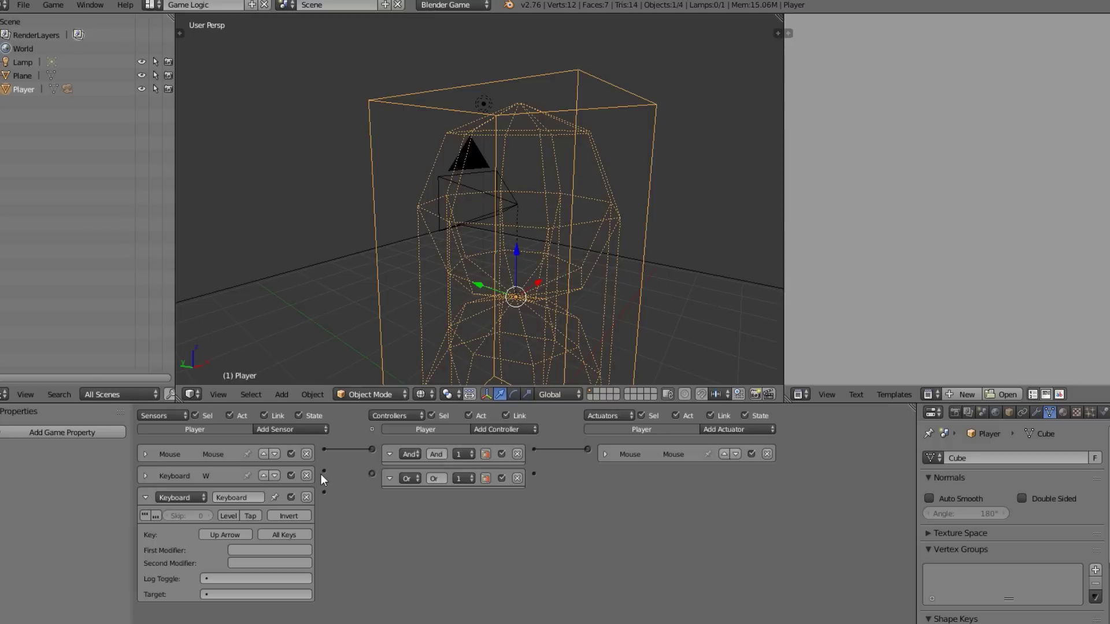
mouse_move(377, 476)
left_mouse_down()
mouse_move(352, 482)
mouse_move(367, 474)
left_mouse_up()
left_click(145, 497)
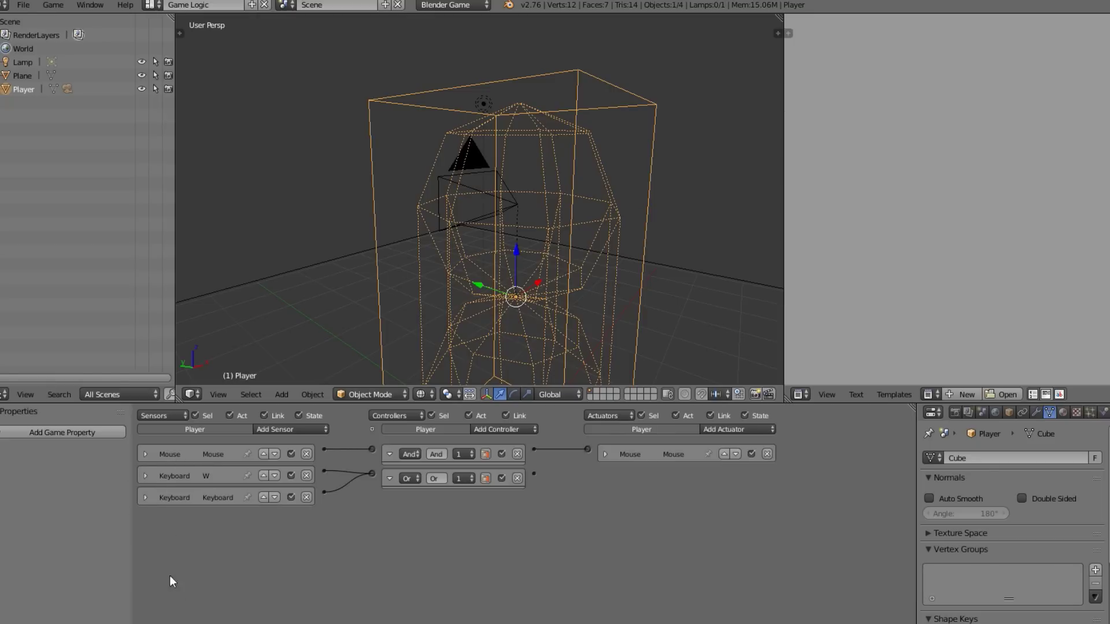
- Delete the Up Arrow Keyboard sensor, and collapse the Player's And and Or controllers
left_click(307, 497)
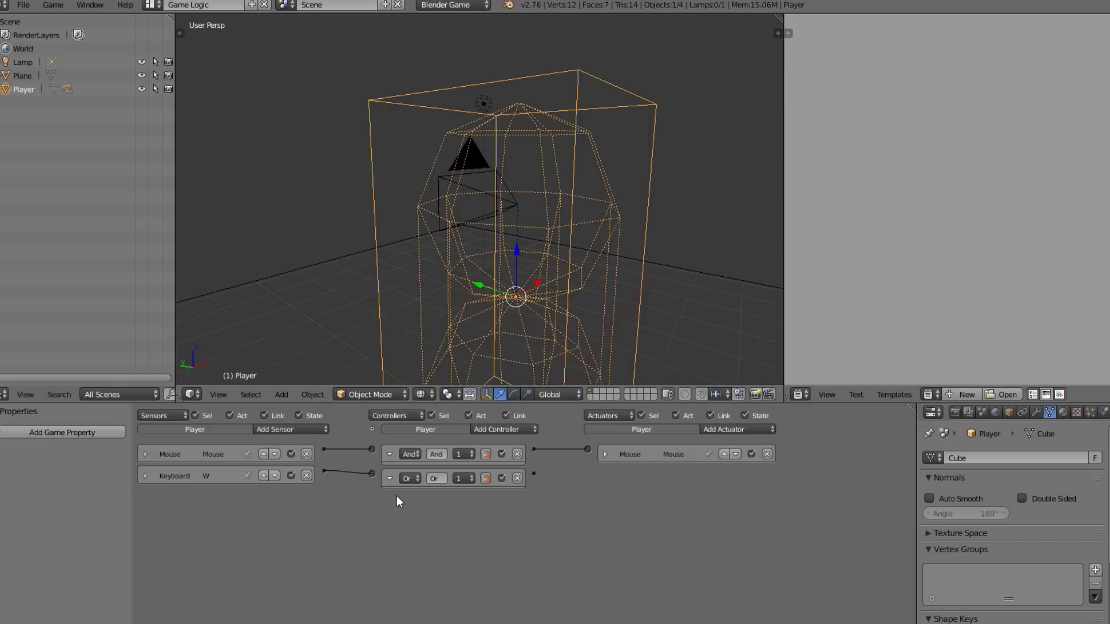
left_click(390, 478)
left_click(390, 454)
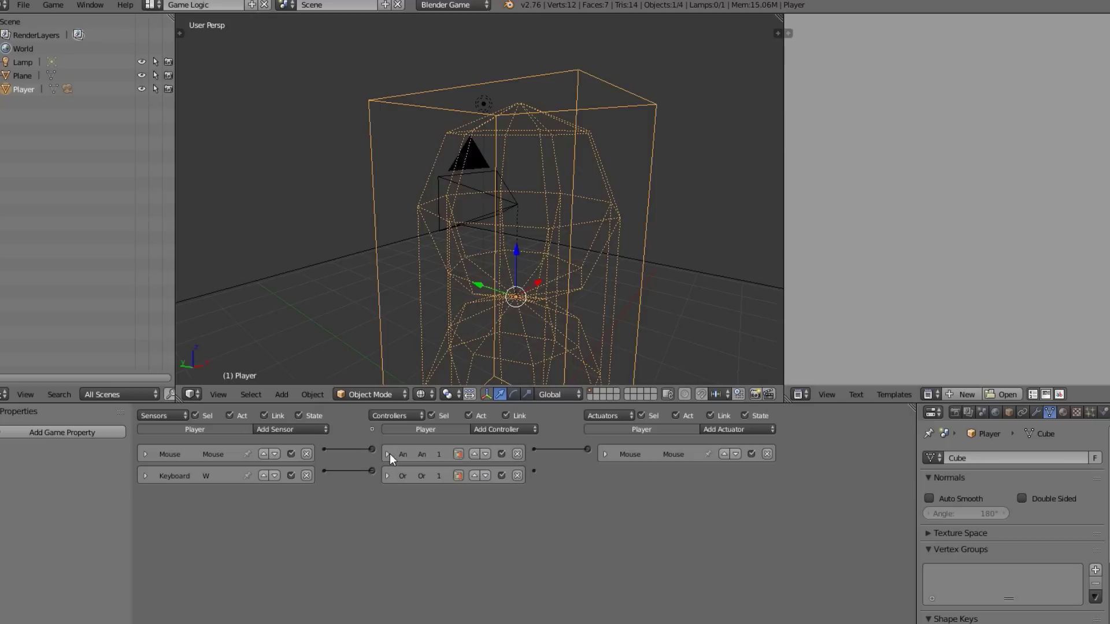
- Add a Keyboard sensor named S to the Player, assign the S key to it, and collapse it
left_click(276, 428)
left_click(283, 515)
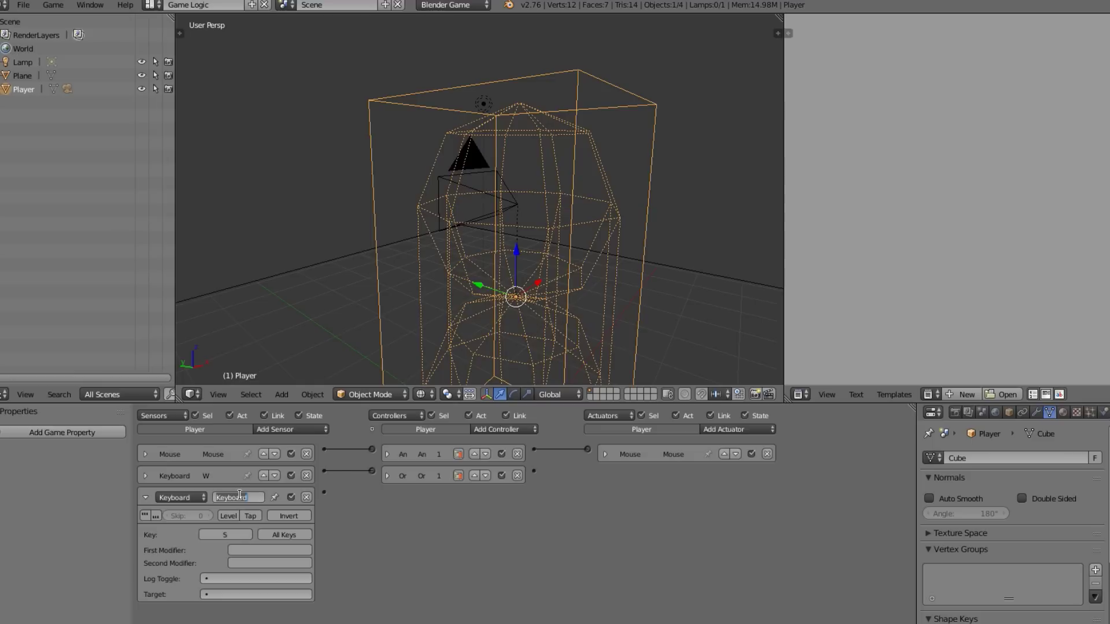
type("S")
key("Return")
left_click(146, 498)
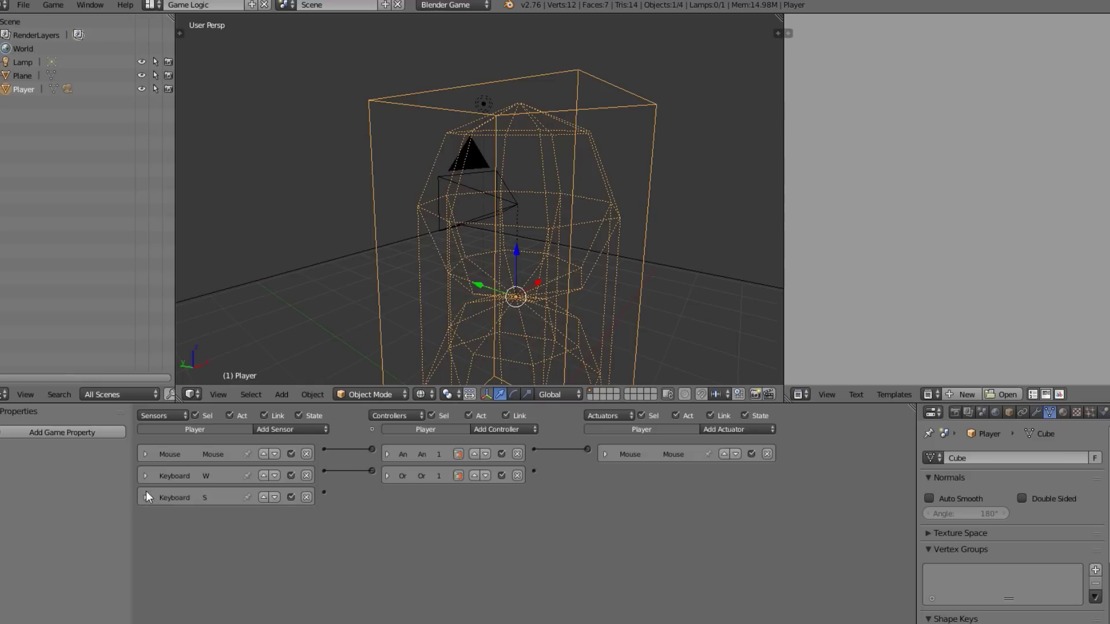
- Add a Keyboard sensor named A to the Player, assign the A key to it, and collapse it
left_click(300, 437)
left_click(315, 498)
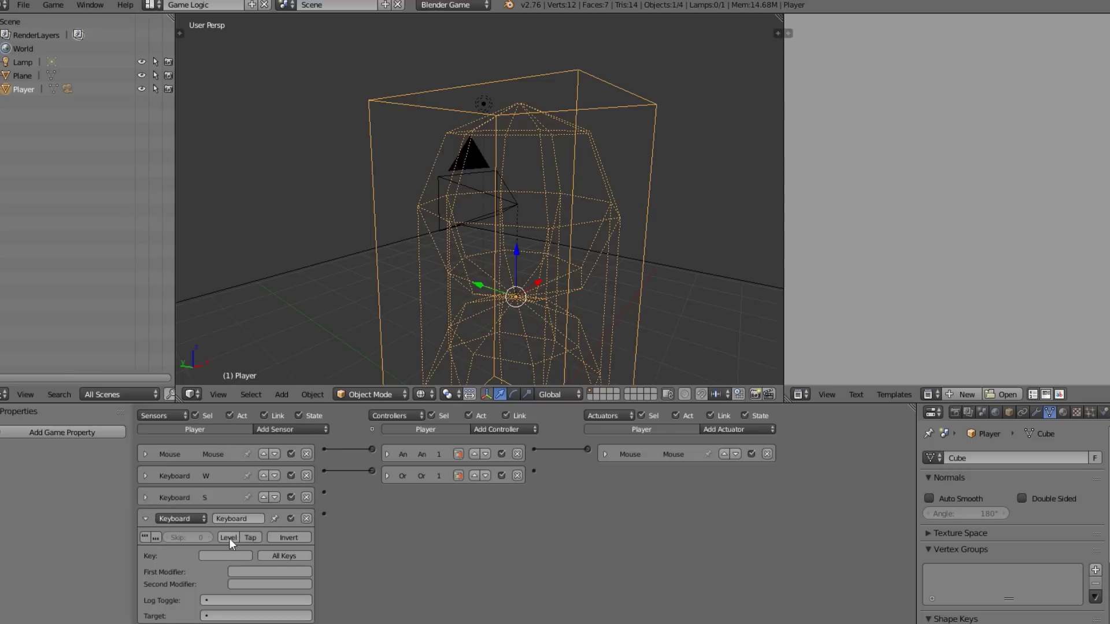
type("A")
key("Return")
left_click(226, 555)
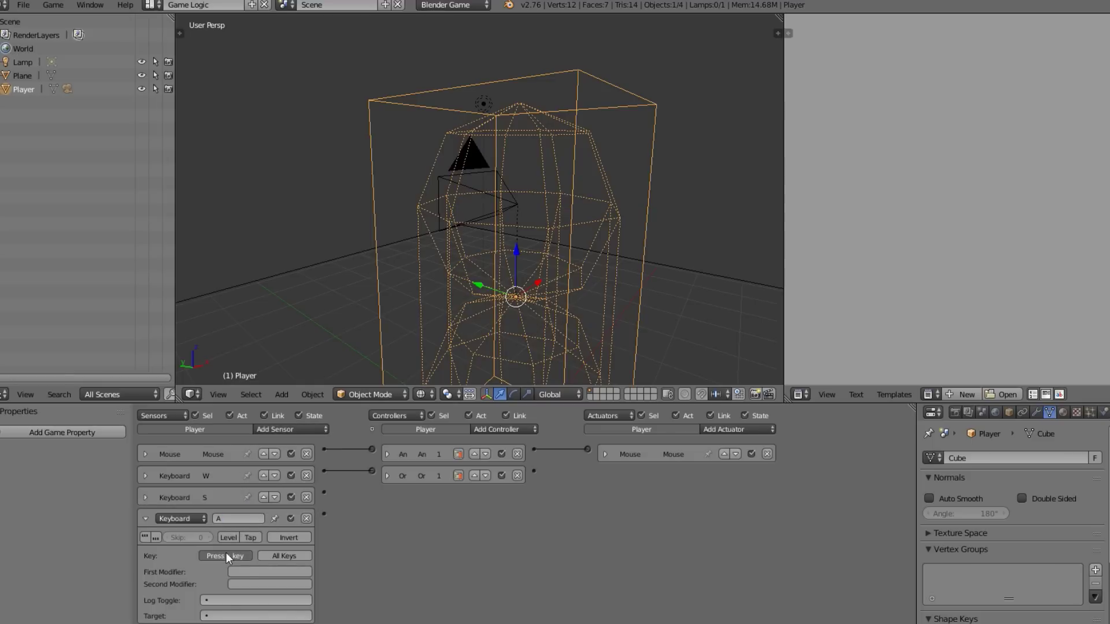
key("a")
left_click(146, 518)
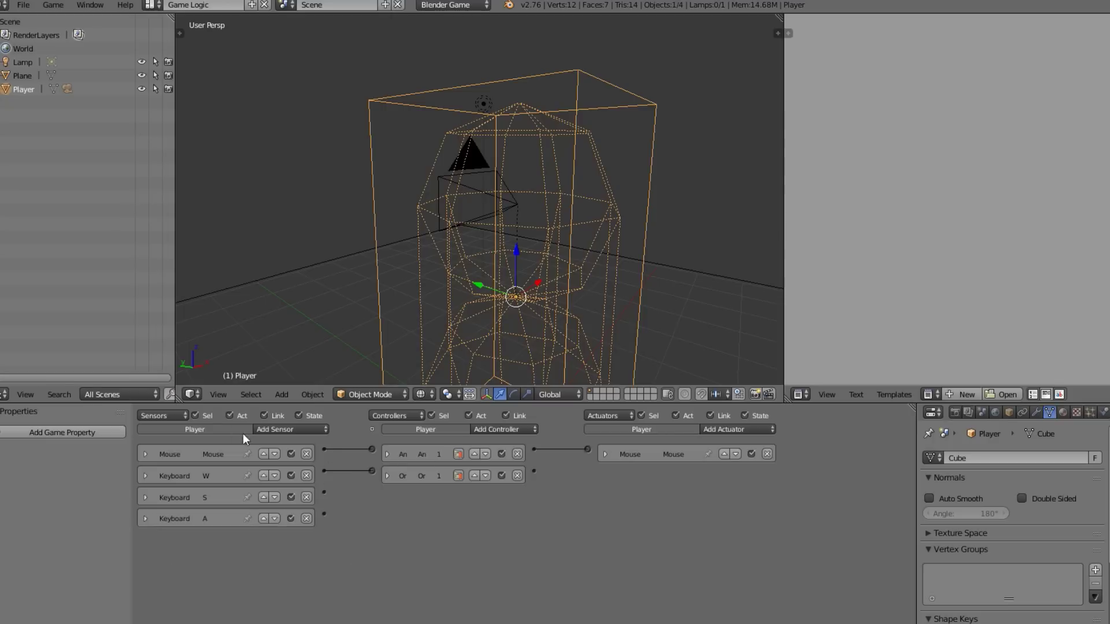
- Add a Keyboard sensor named D to the Player, and collapse it
left_click(311, 430)
left_click(313, 502)
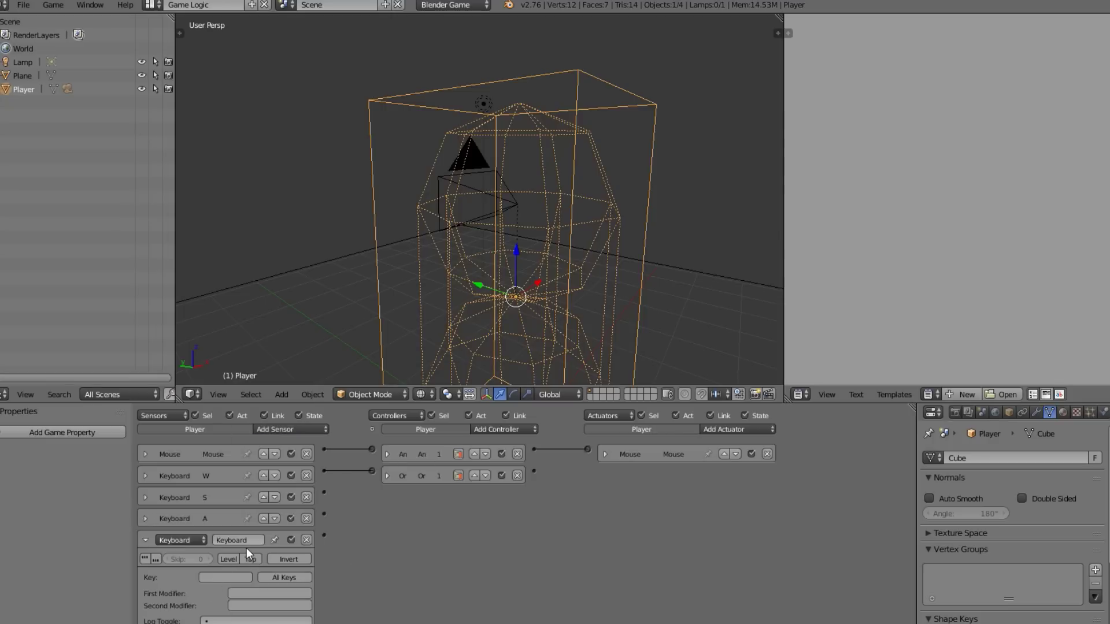
left_click(246, 542)
type("D")
key("Return")
left_click(144, 538)
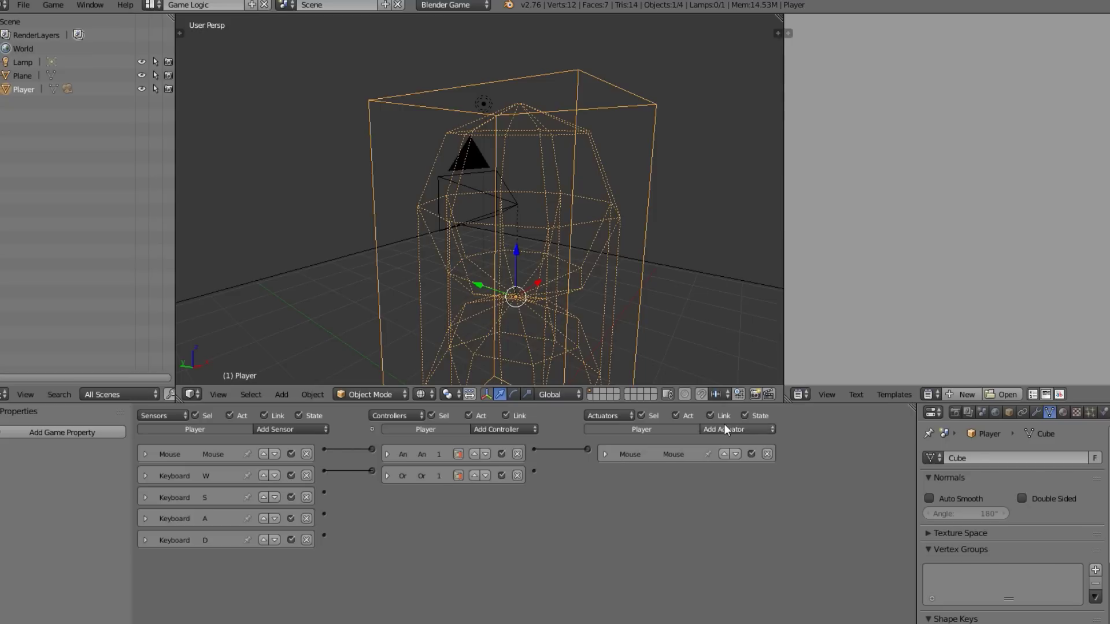
- Add a Motion actuator to the Player
left_click(745, 416)
left_click(751, 431)
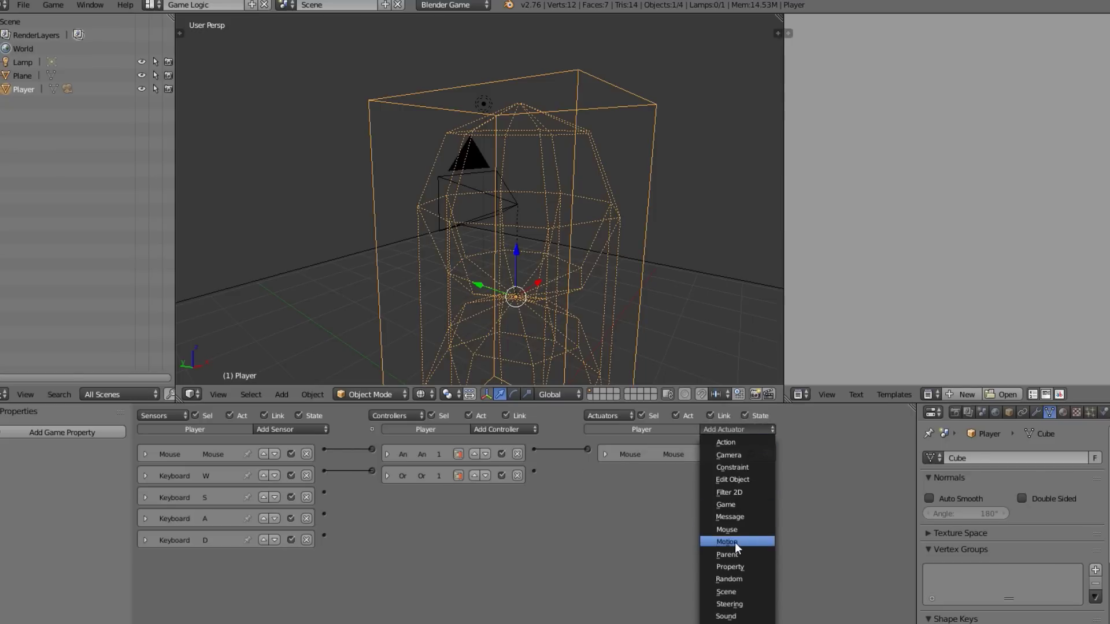
left_click(733, 542)
left_click(757, 437)
left_click(735, 533)
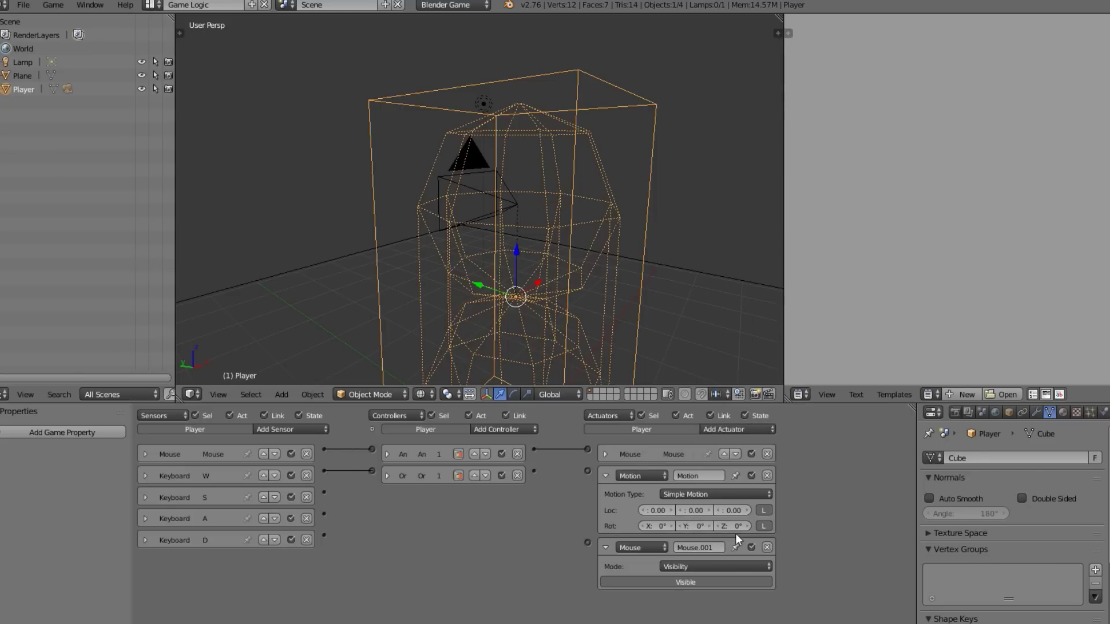
left_click(766, 548)
- Add three more Motion actuators to the Player, and link the Or controller to the first Motion actuator
left_click(720, 429)
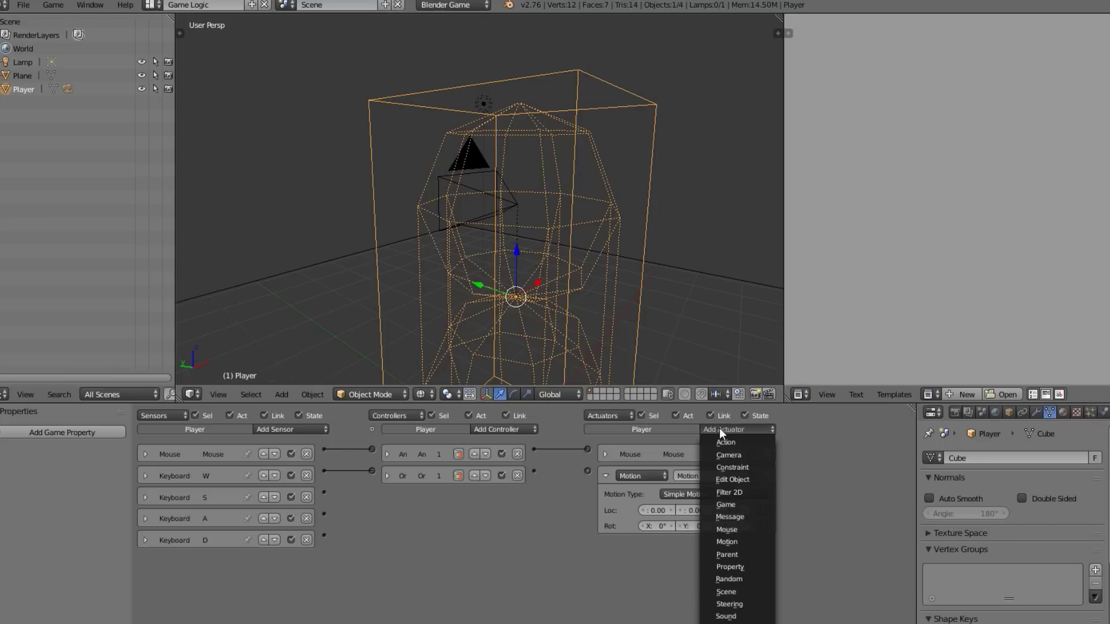
left_click(743, 542)
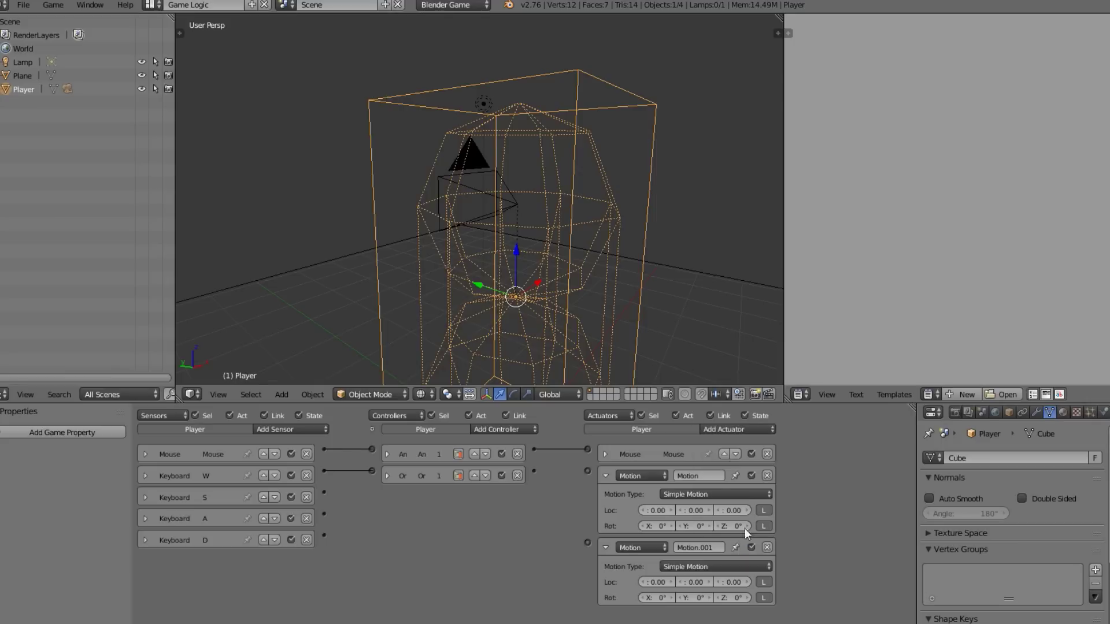
left_click(723, 429)
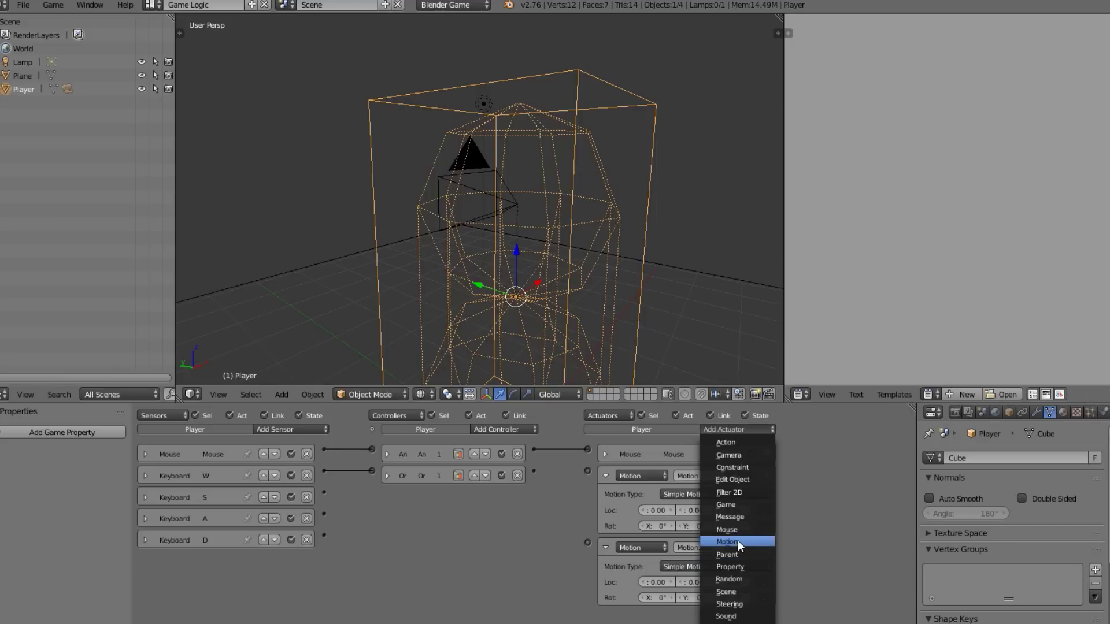
left_click(737, 541)
left_click(740, 428)
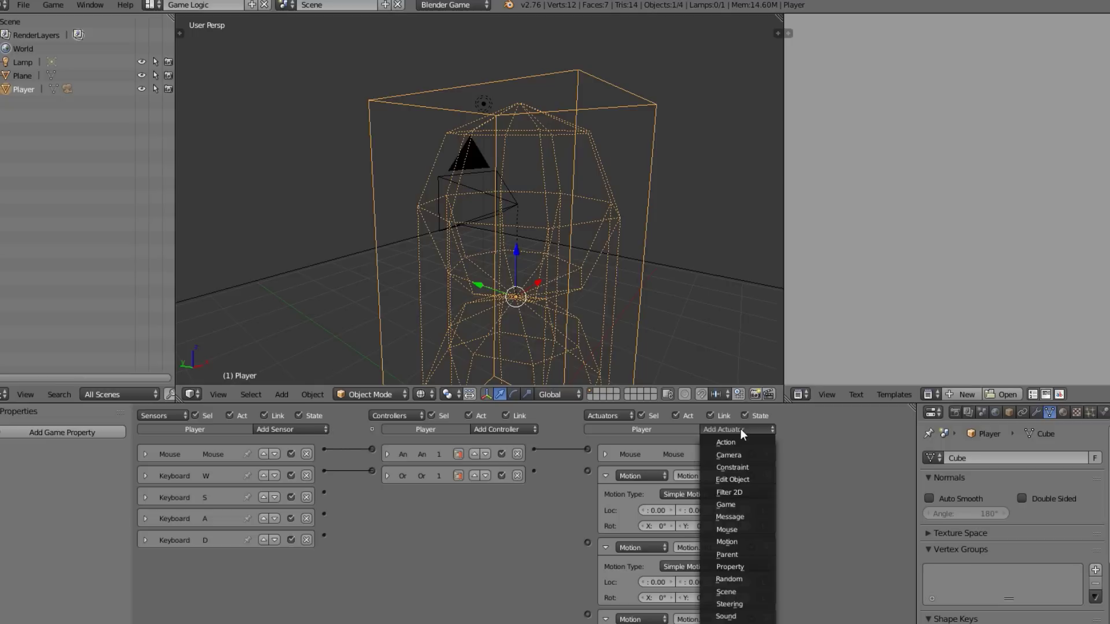
left_click(731, 543)
left_click_drag(324, 493, 538, 491)
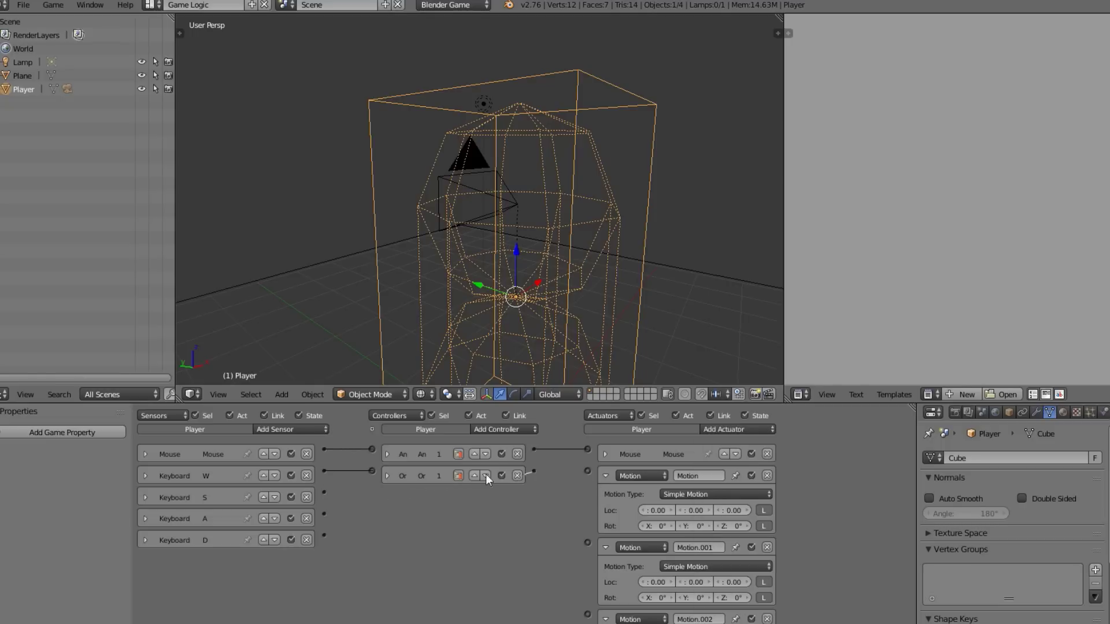
left_click_drag(448, 482, 549, 491)
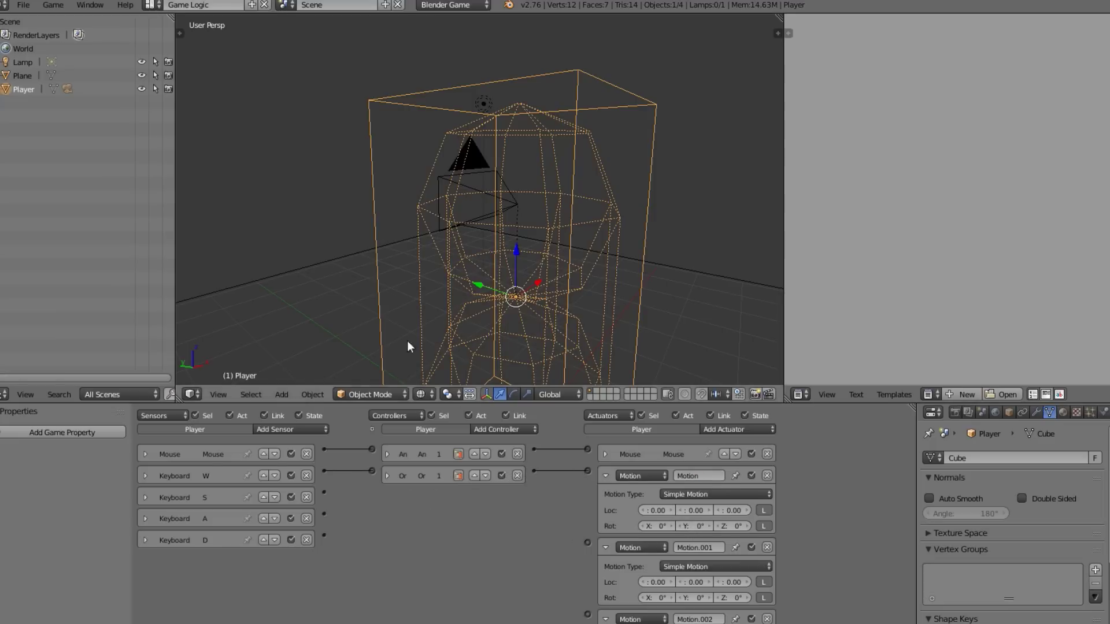
- Set the first Motion actuator's Y location to 0.10
middle_click_drag(583, 314, 401, 341)
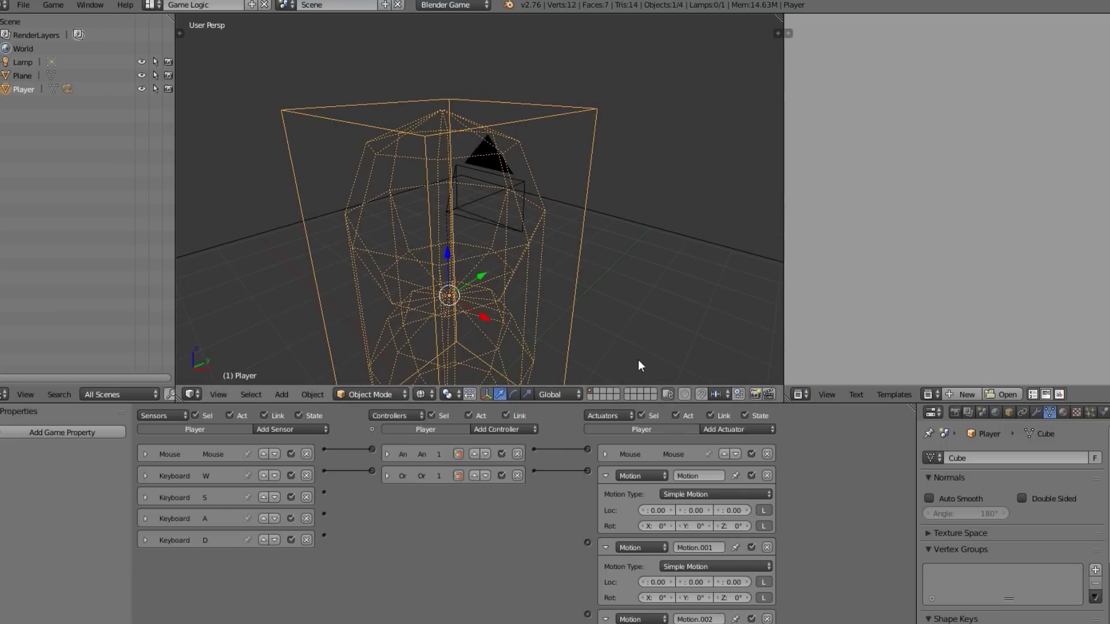
scroll(688, 553, "up", 1)
left_click(742, 520)
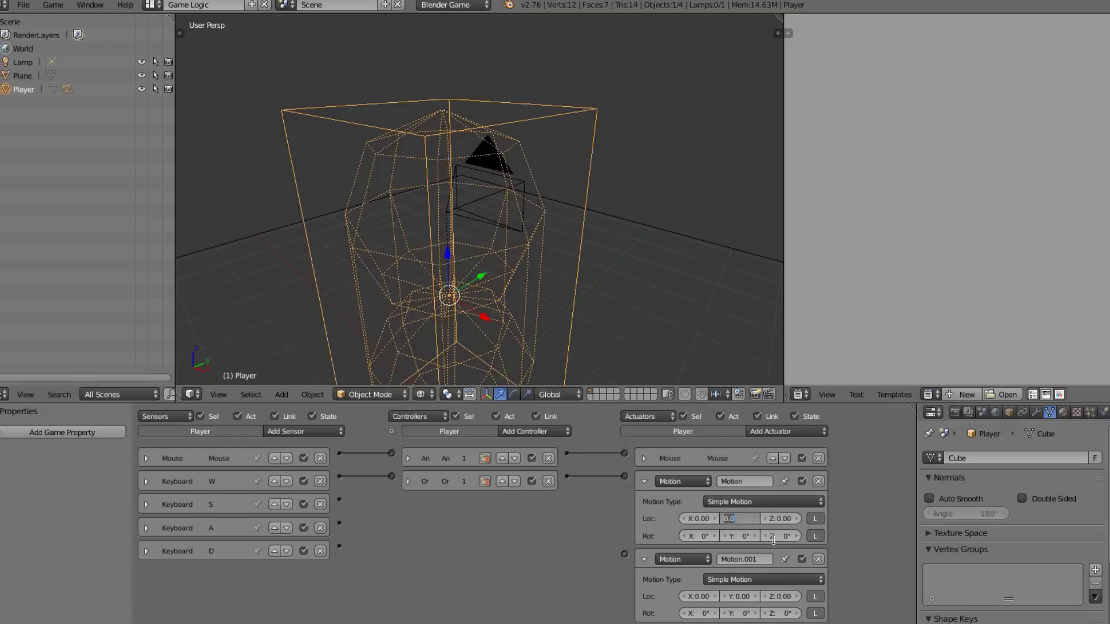
type("0.1")
key("Return")
- Try rotating the Player about the Z axis
scroll(193, 334, "down", 3)
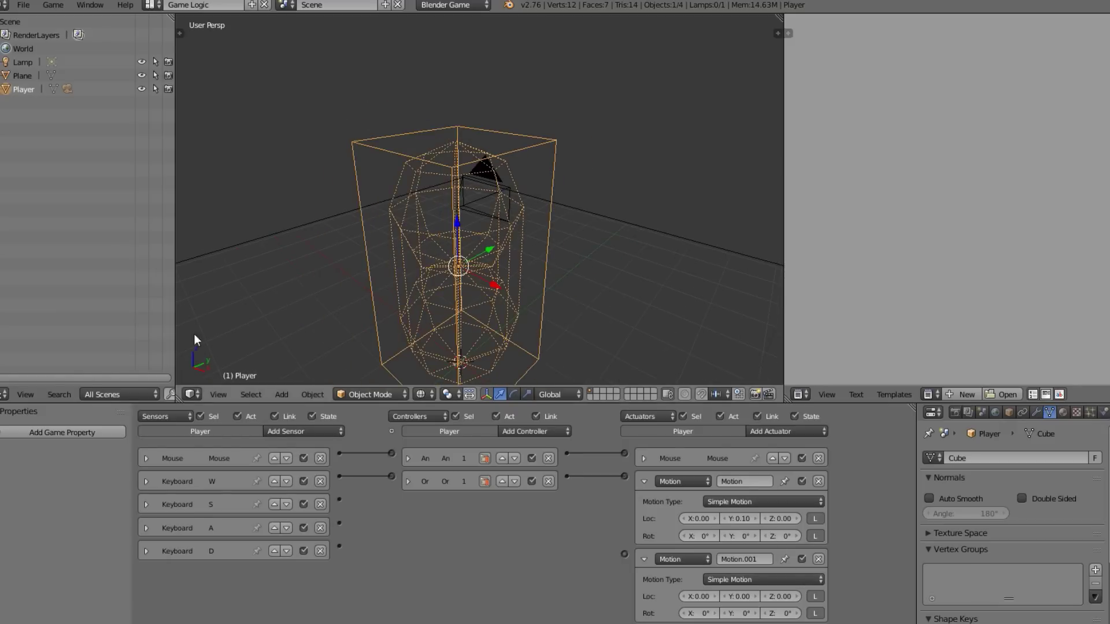
middle_click_drag(193, 334, 231, 376)
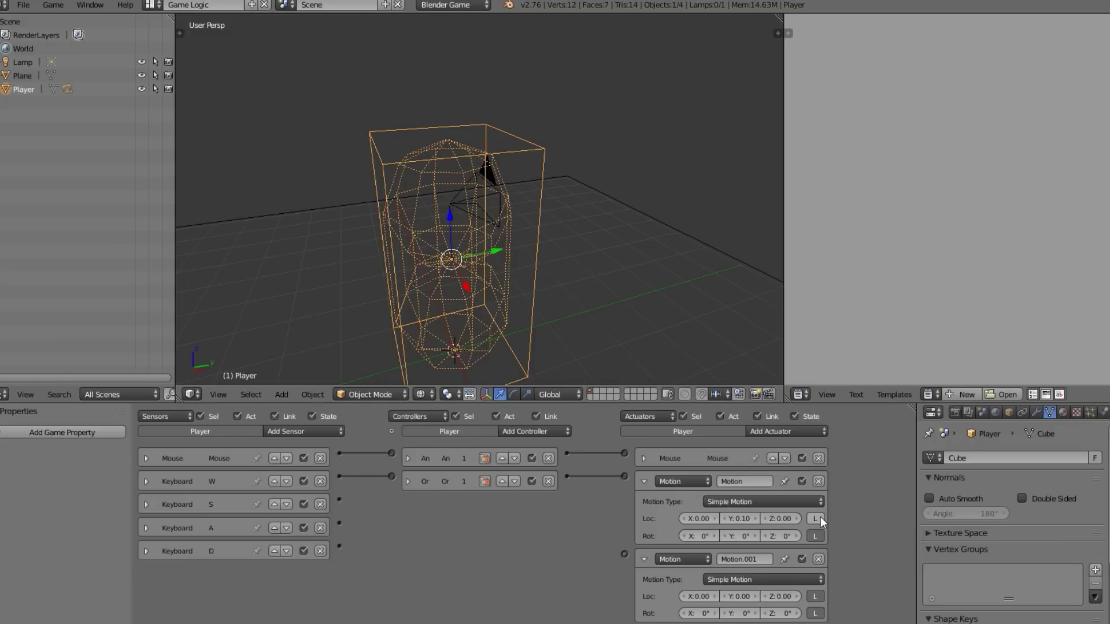
scroll(490, 303, "down", 3)
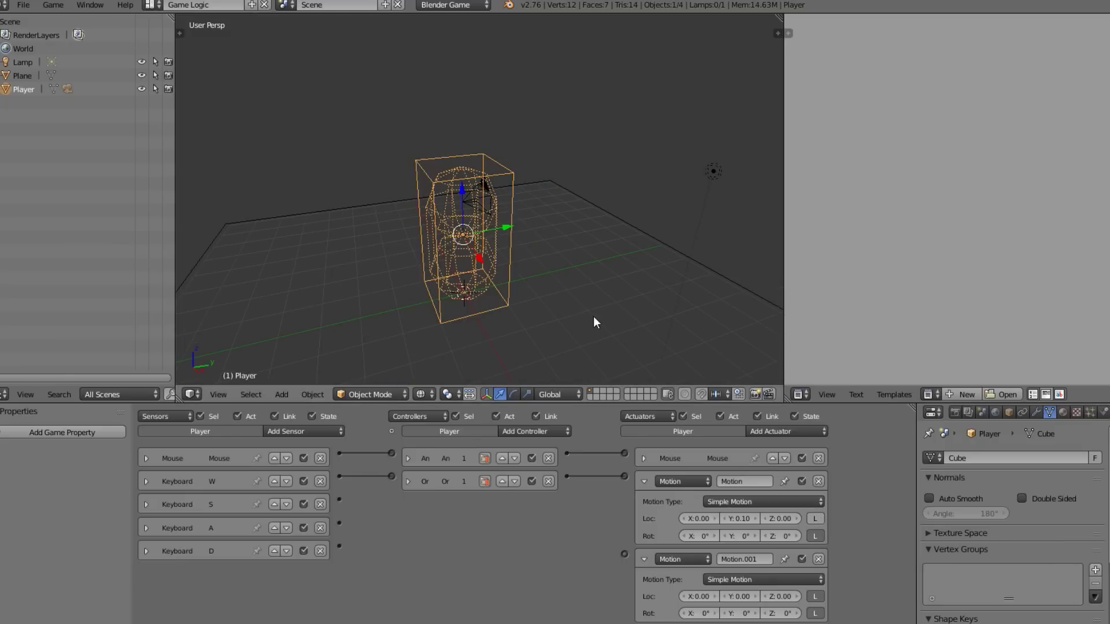
key("r")
key("z")
left_click(577, 213)
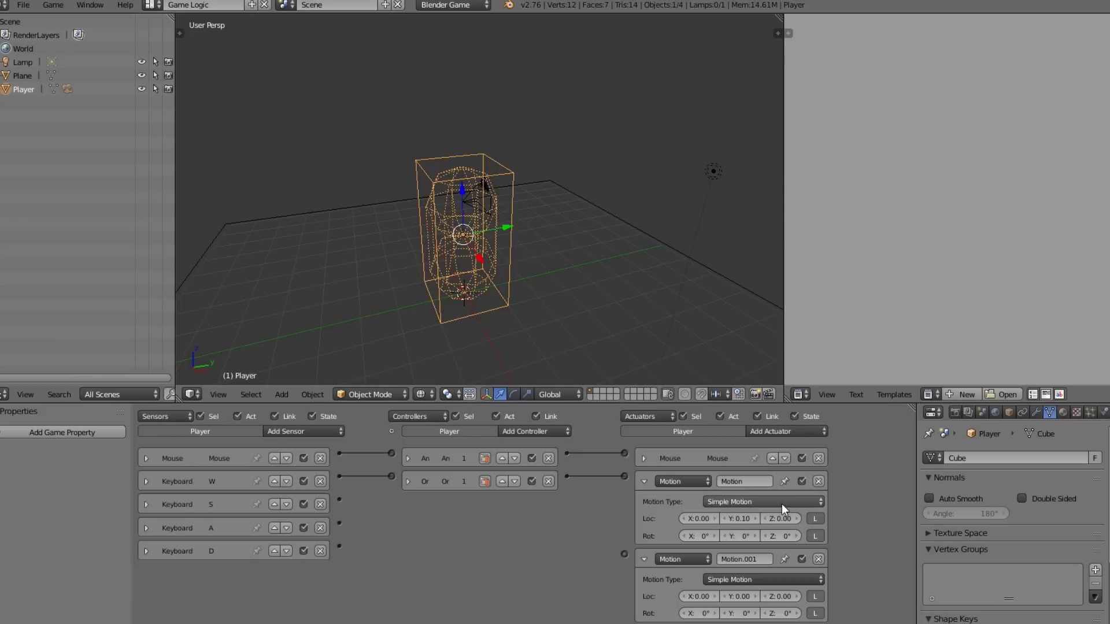
- Test-play the game from the camera view, and end the test
key("KP_0")
scroll(644, 270, "up", 5)
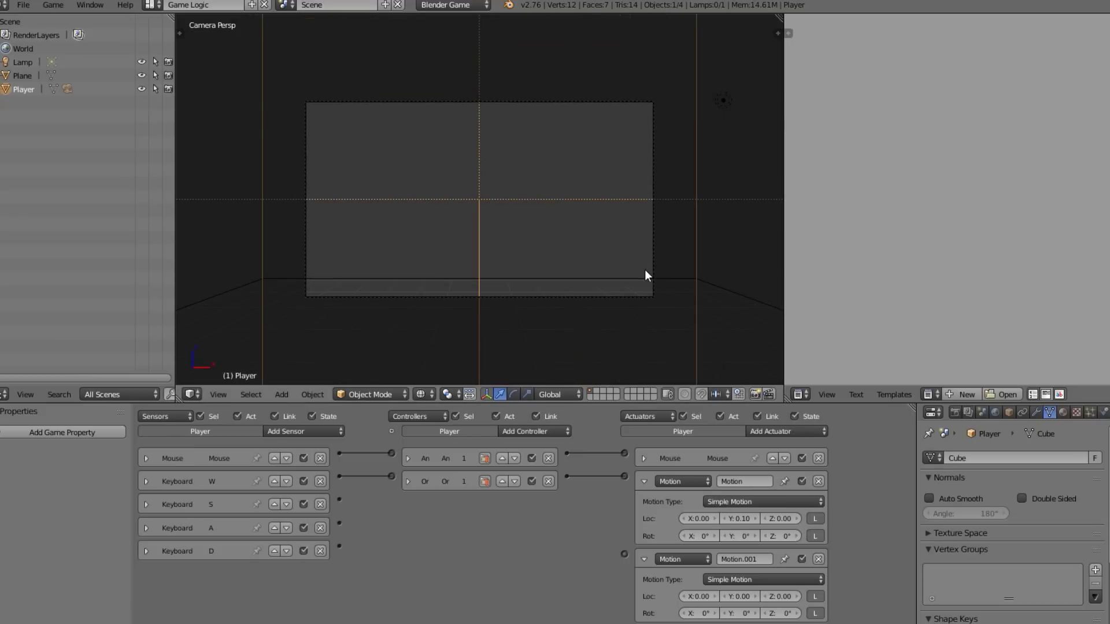
key("p")
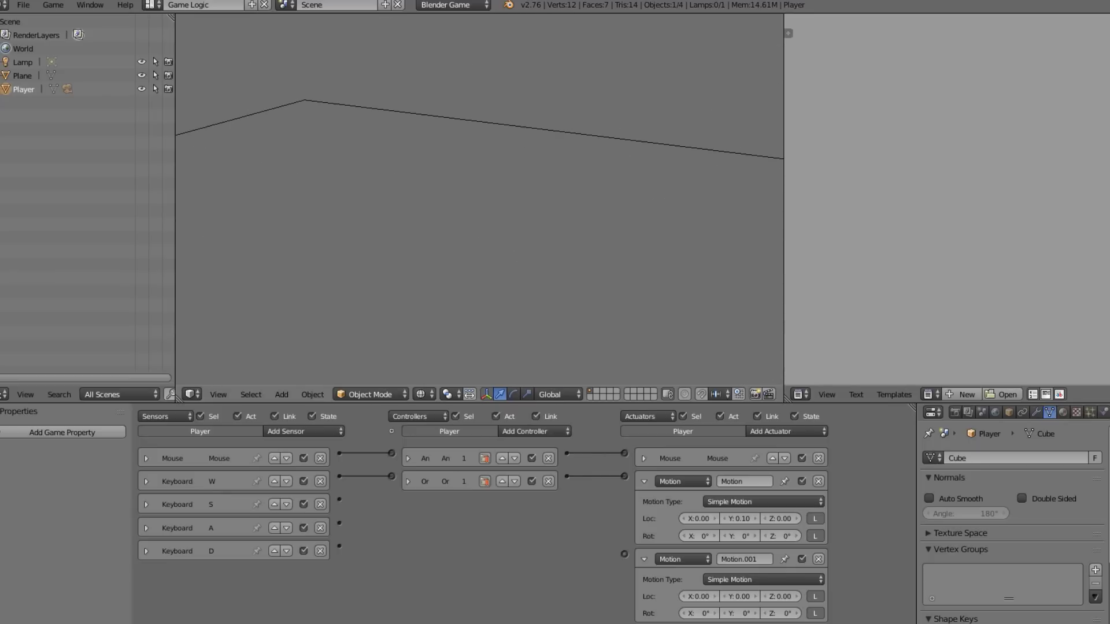
key("Escape")
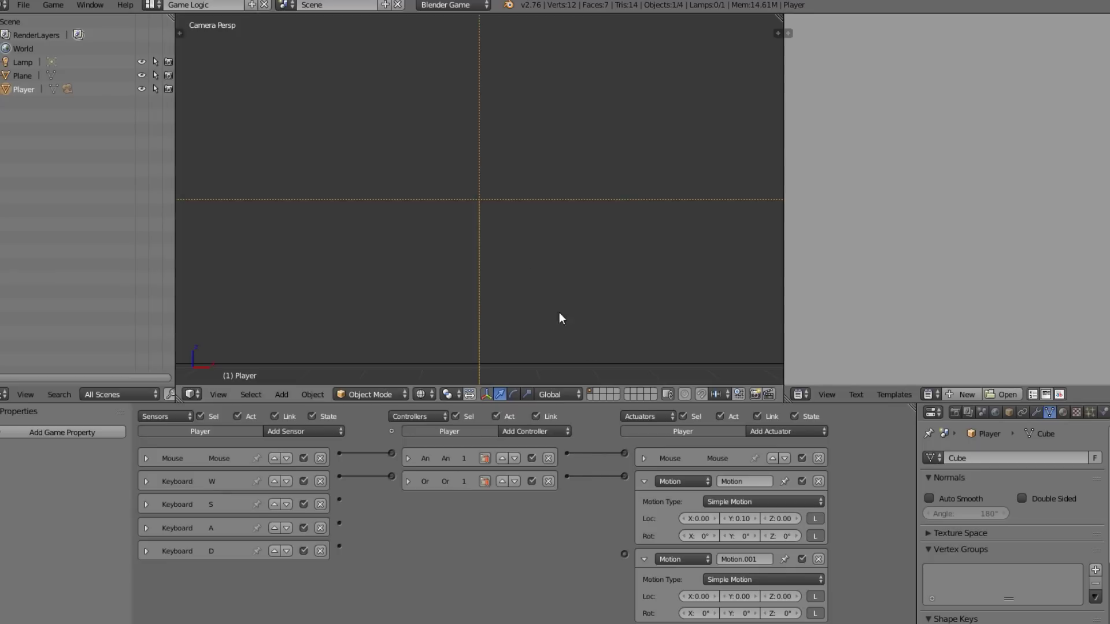
- Give the second Motion actuator a negative Y location, and link the S sensor to it
left_click(644, 482)
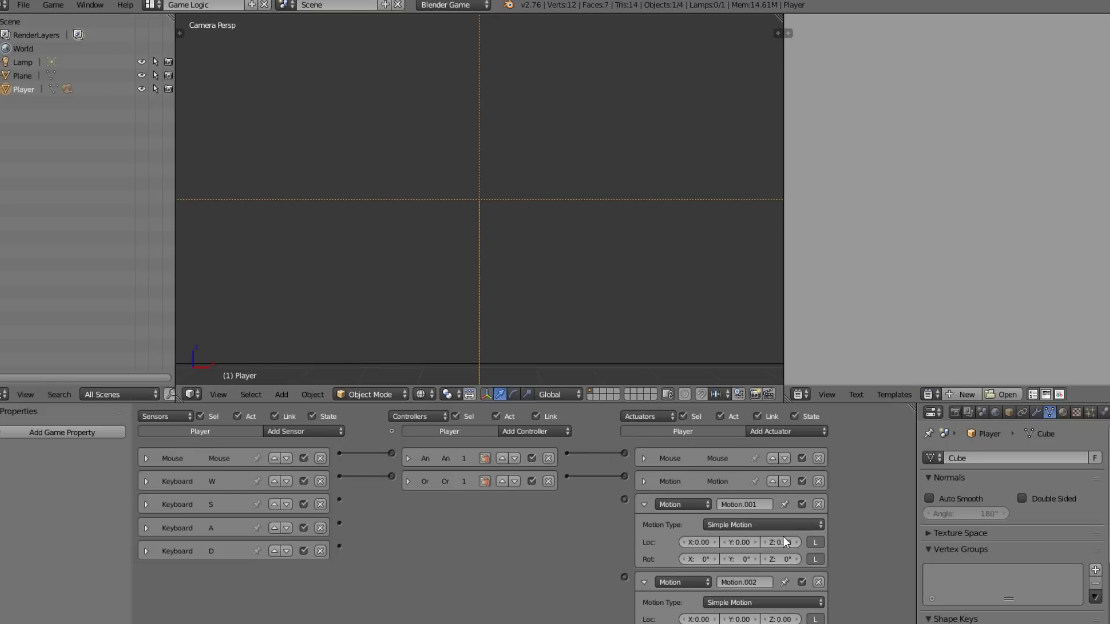
left_click(736, 543)
type("-")
left_click(643, 504)
left_click_drag(339, 499, 624, 499)
left_click(410, 503)
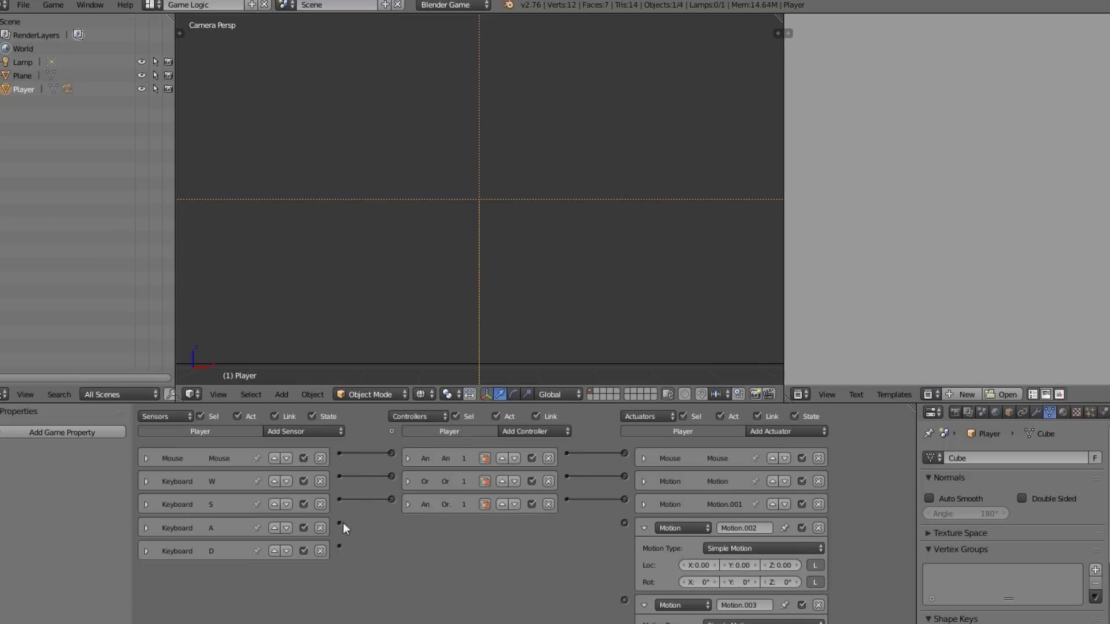
- Link the A sensor to the third Motion actuator with an X location of -0.10, and test-play the game
left_click_drag(340, 523, 624, 523)
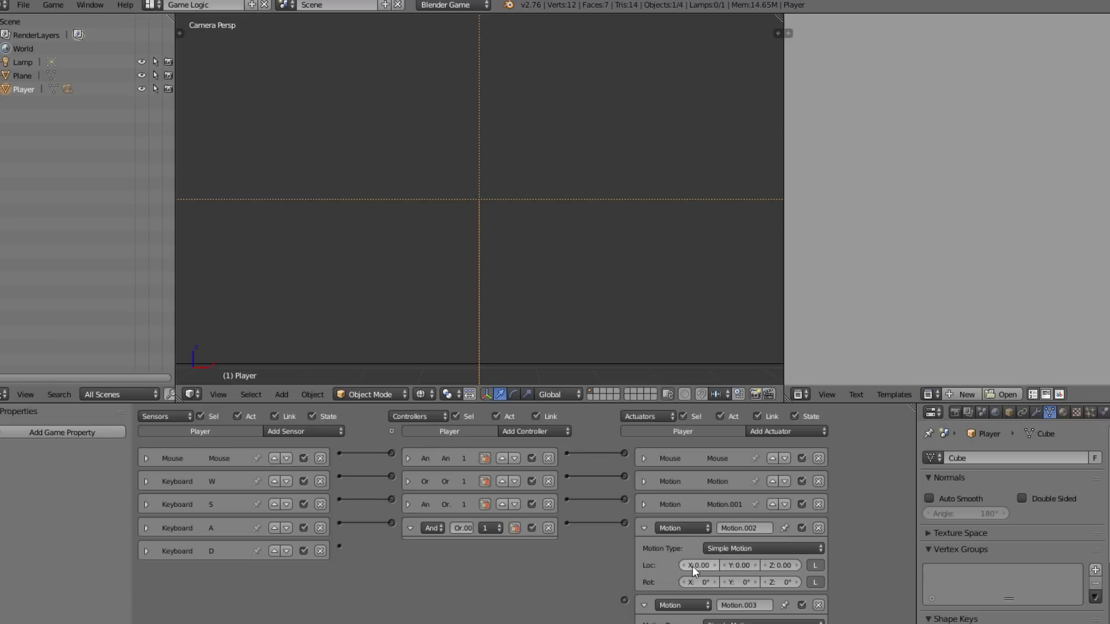
scroll(429, 306, "down", 3)
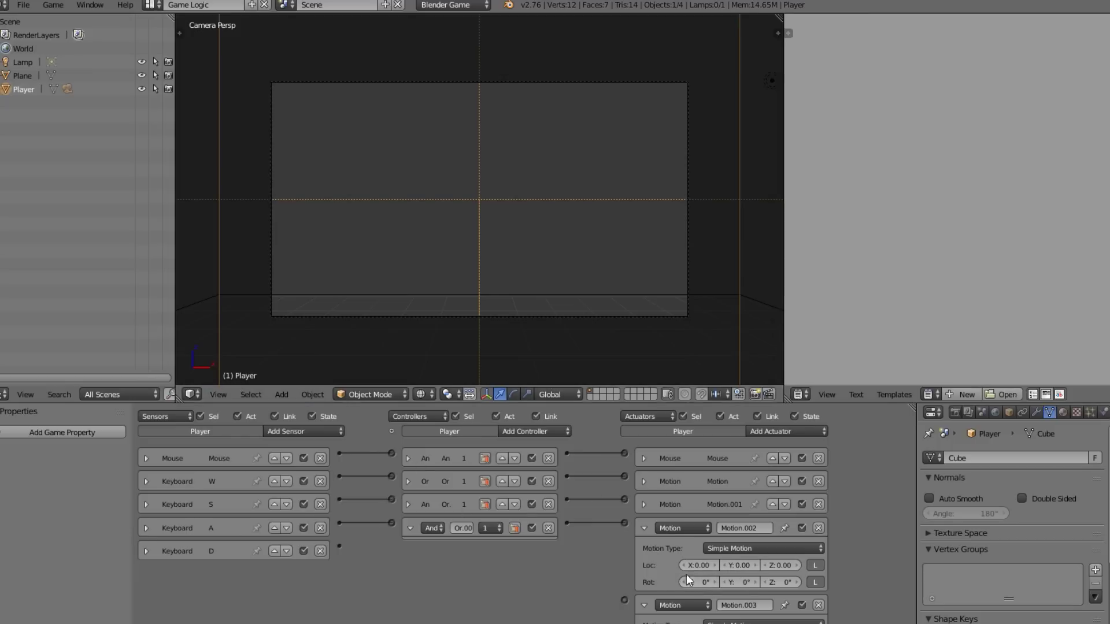
key("BackSpace")
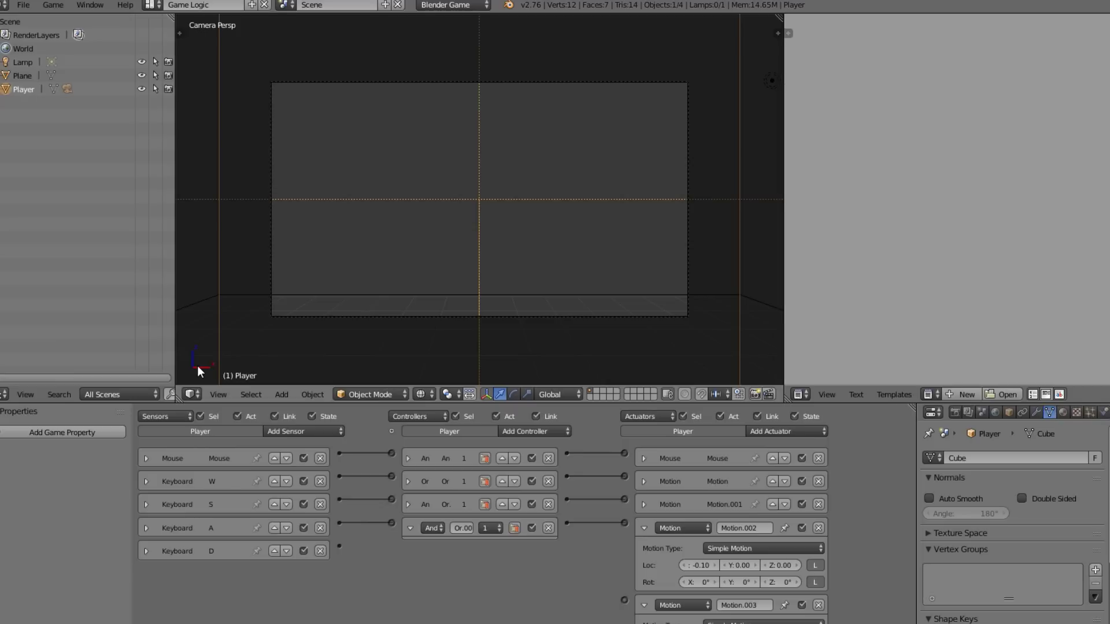
key("p")
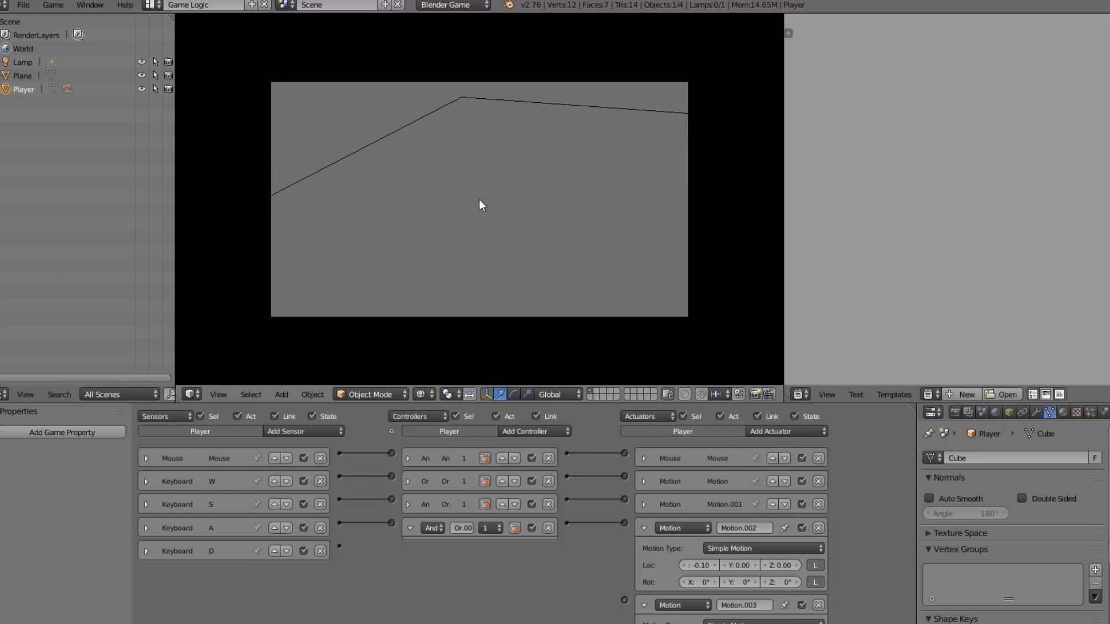
key("Escape")
- Set the fourth Motion actuator's X location to 0.10
scroll(726, 610, "down", 2)
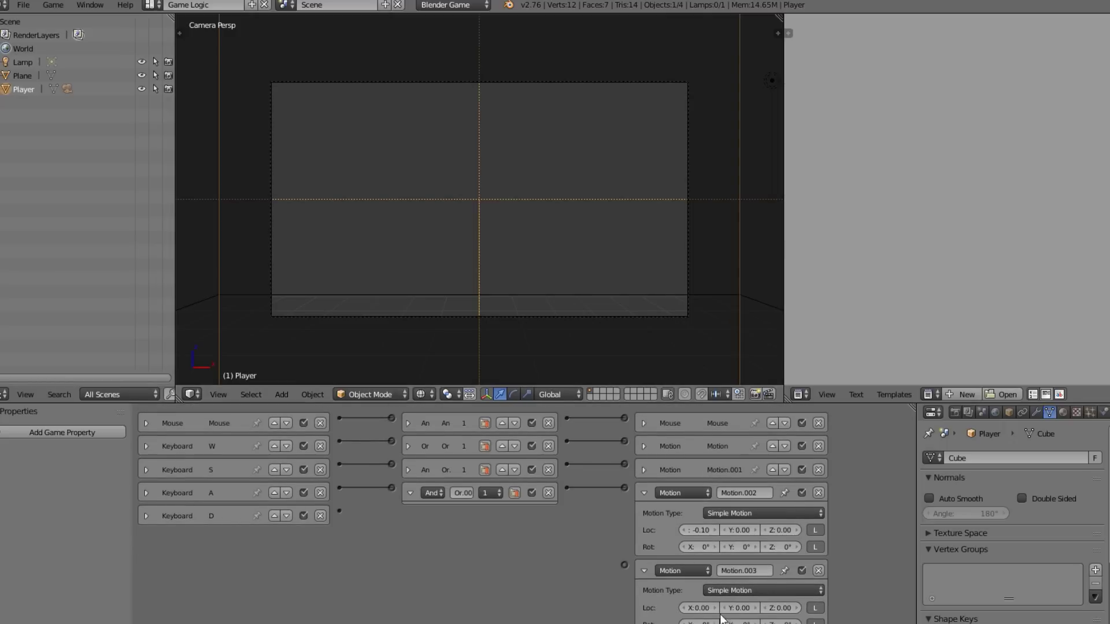
left_click(693, 610)
type("1")
key("Return")
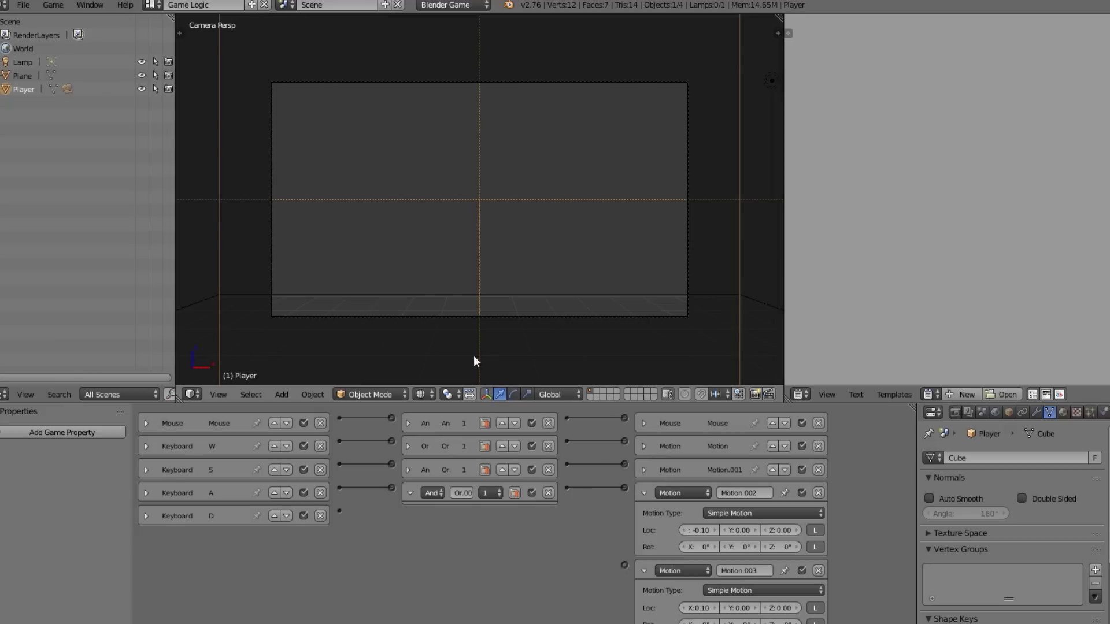
- Link the D sensor to the fourth Motion actuator, and collapse the expanded controllers and actuators
left_click(645, 493)
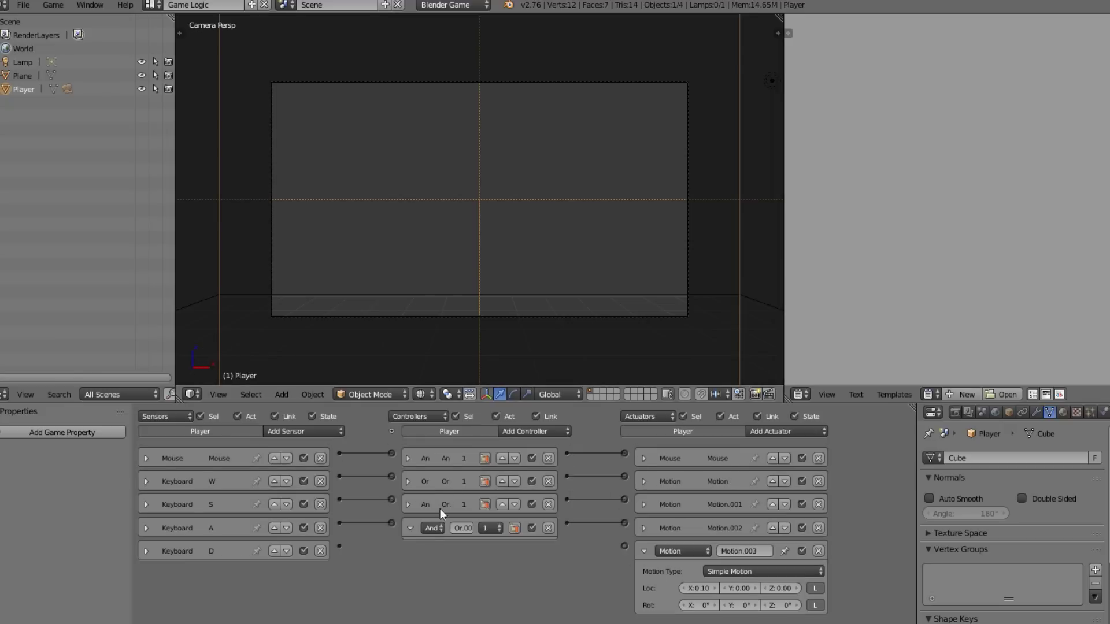
left_click(411, 528)
mouse_move(340, 547)
left_mouse_down()
mouse_move(647, 557)
mouse_move(366, 535)
mouse_move(339, 547)
left_mouse_up()
left_click(409, 550)
left_click(643, 551)
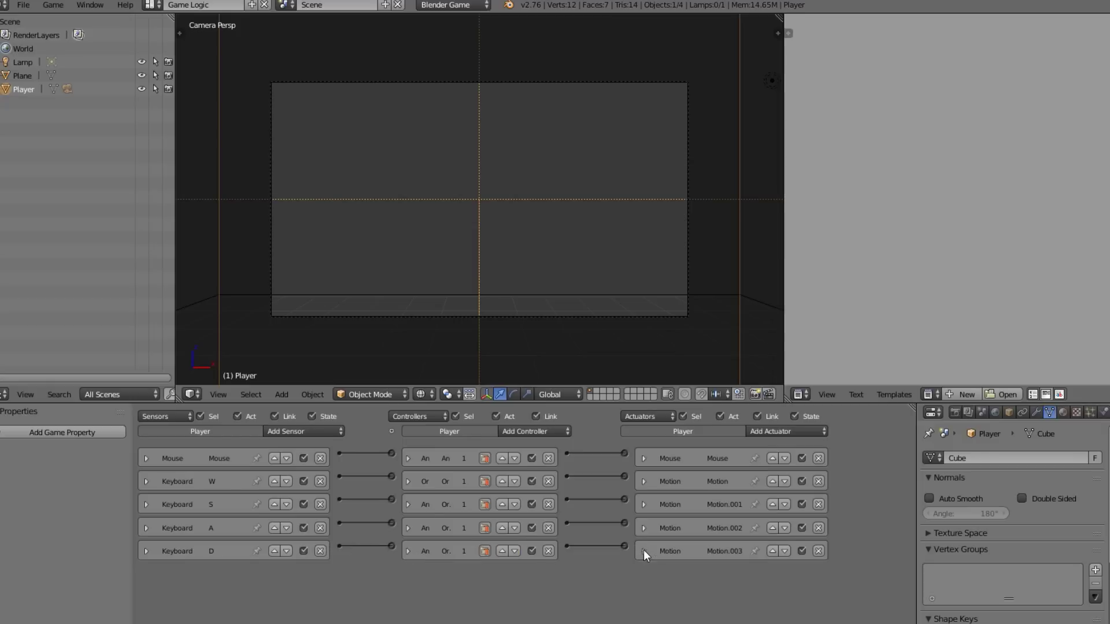
- Test-play the game with all four movement directions, and show the Player's physics settings
key("p")
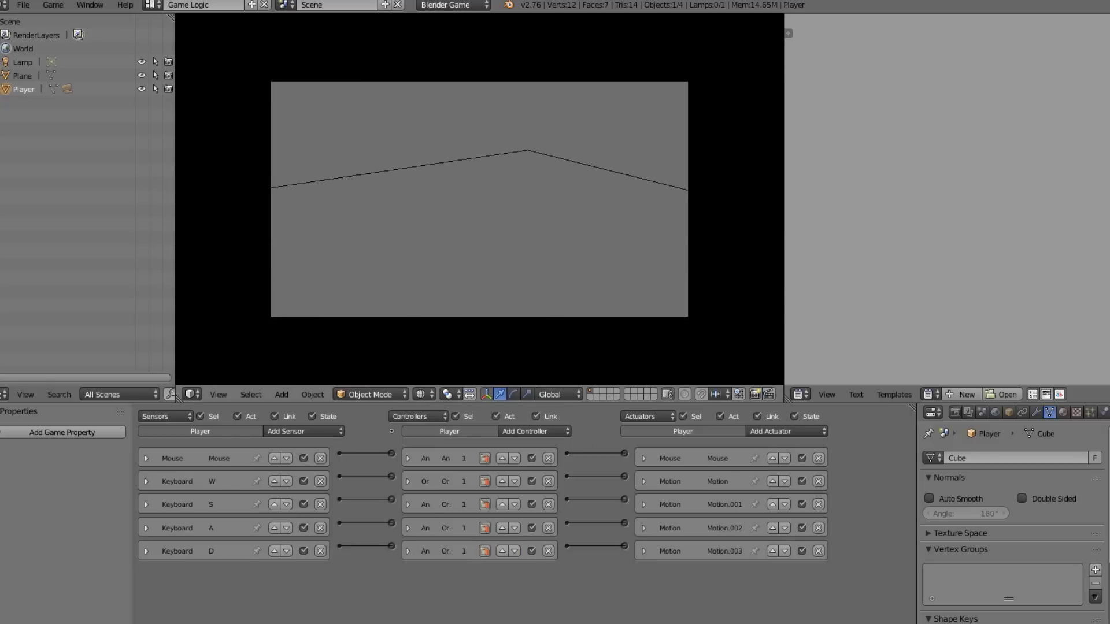
key("Escape")
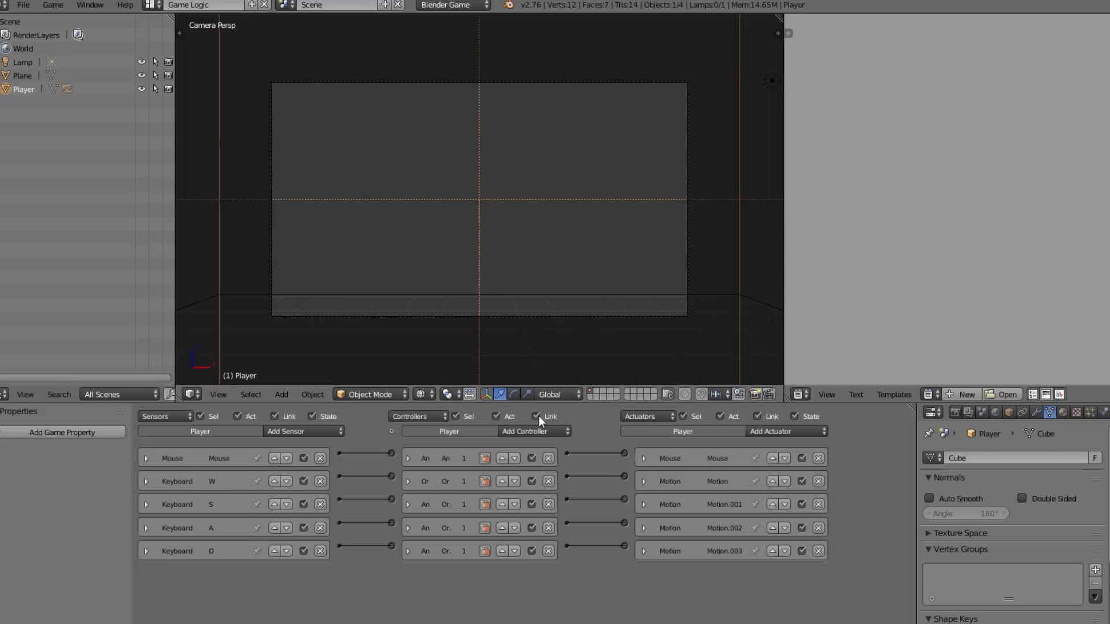
left_click(1102, 412)
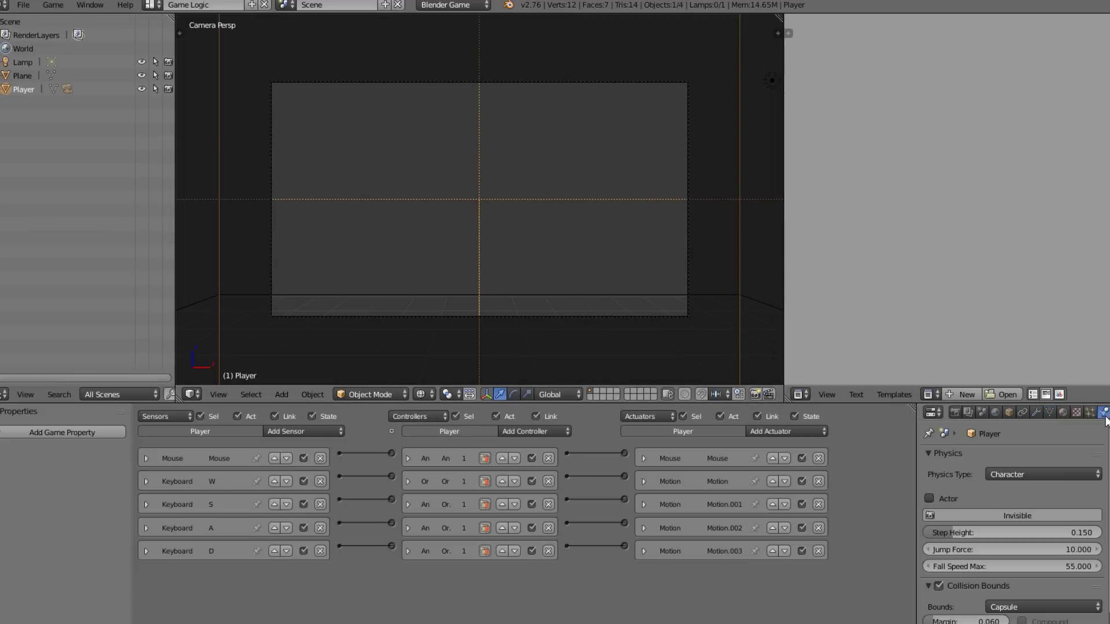
- Add another Keyboard sensor to the Player, and assign the Spacebar to it
left_click(320, 435)
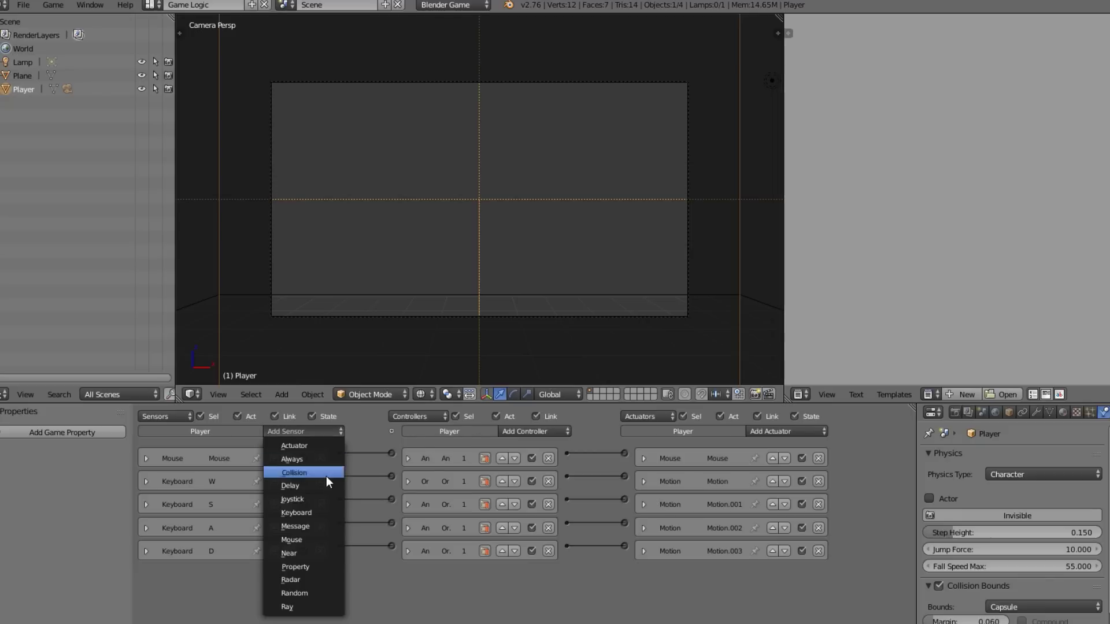
left_click(327, 511)
key("space")
key("Escape")
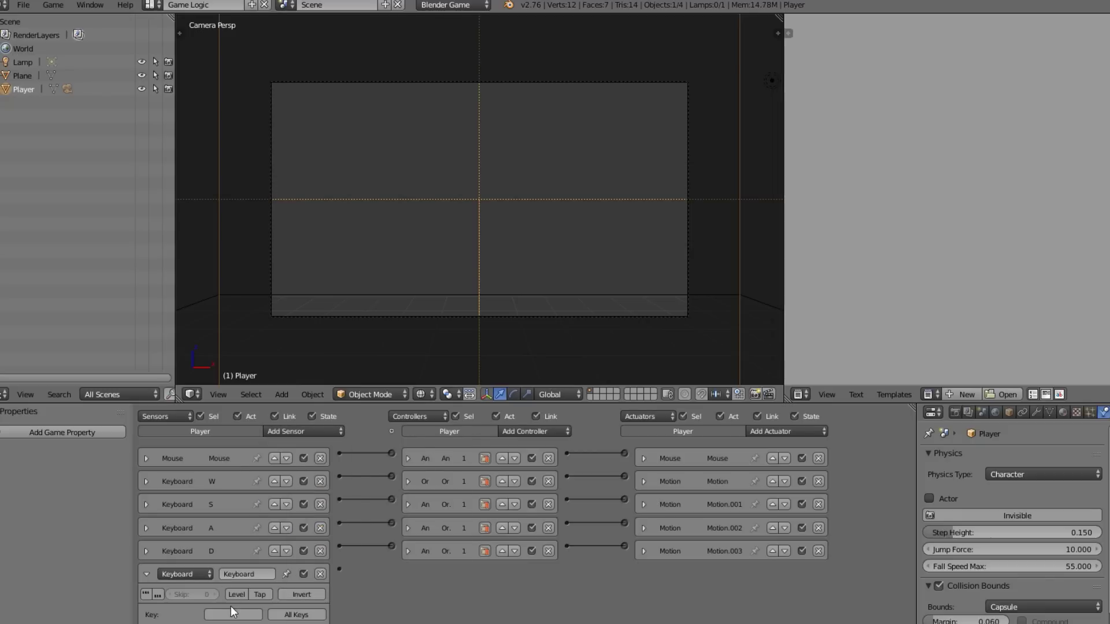
left_click(233, 614)
key("space")
- Rename the Spacebar sensor as Jump, and collapse it
left_click(258, 576)
type("Jump")
key("BackSpace")
key("BackSpace")
type("p")
key("Return")
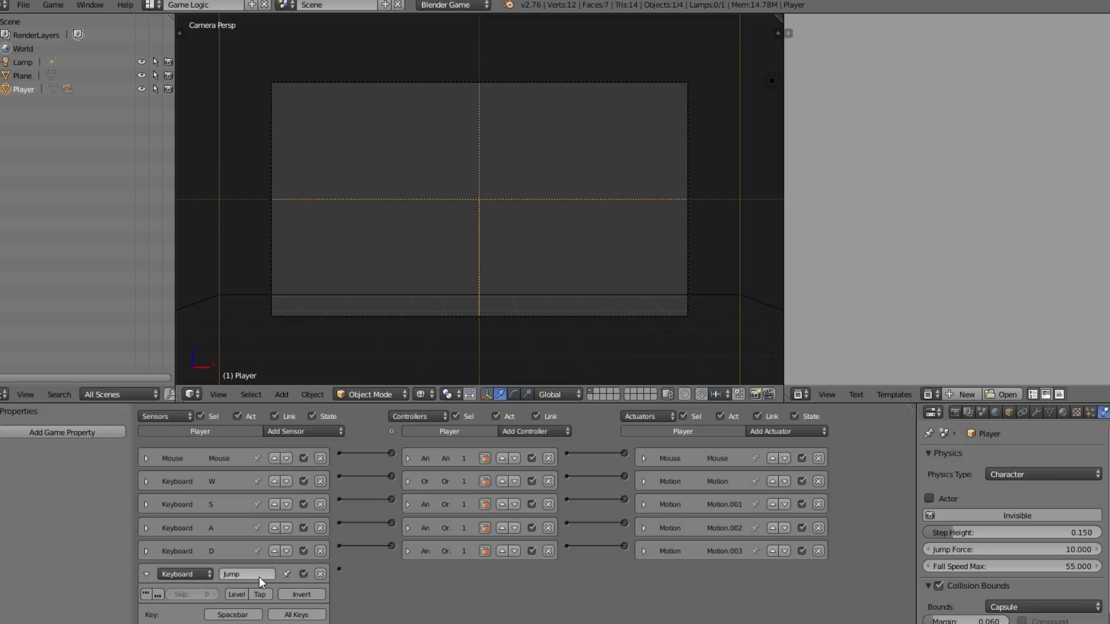
left_click(145, 575)
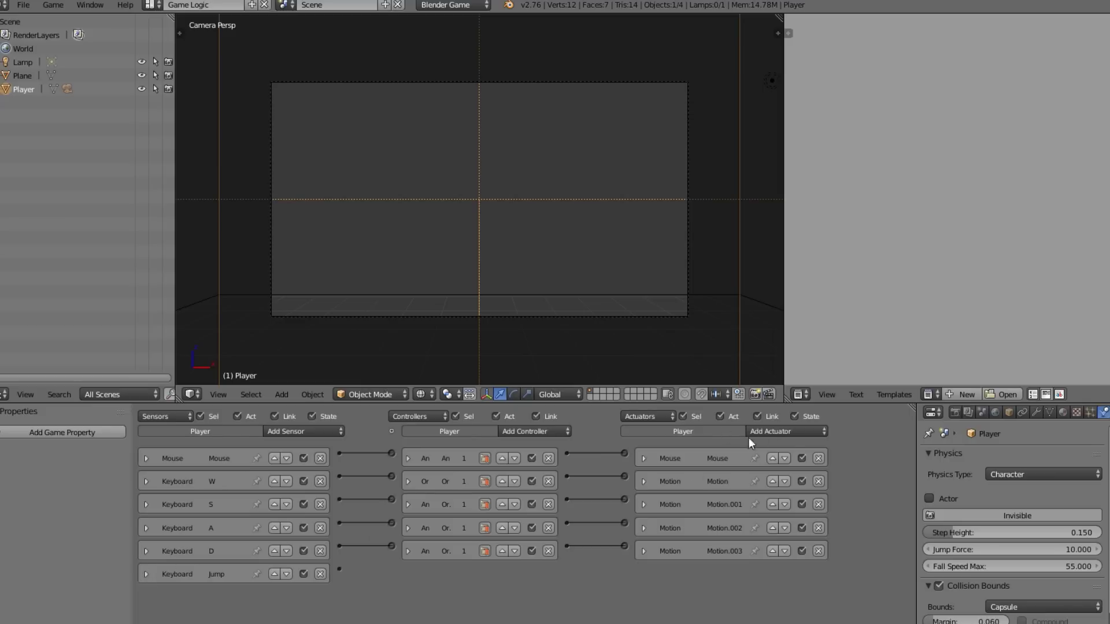
- Add a fifth Motion actuator to the Player, and set its motion type to Character Motion
left_click(787, 433)
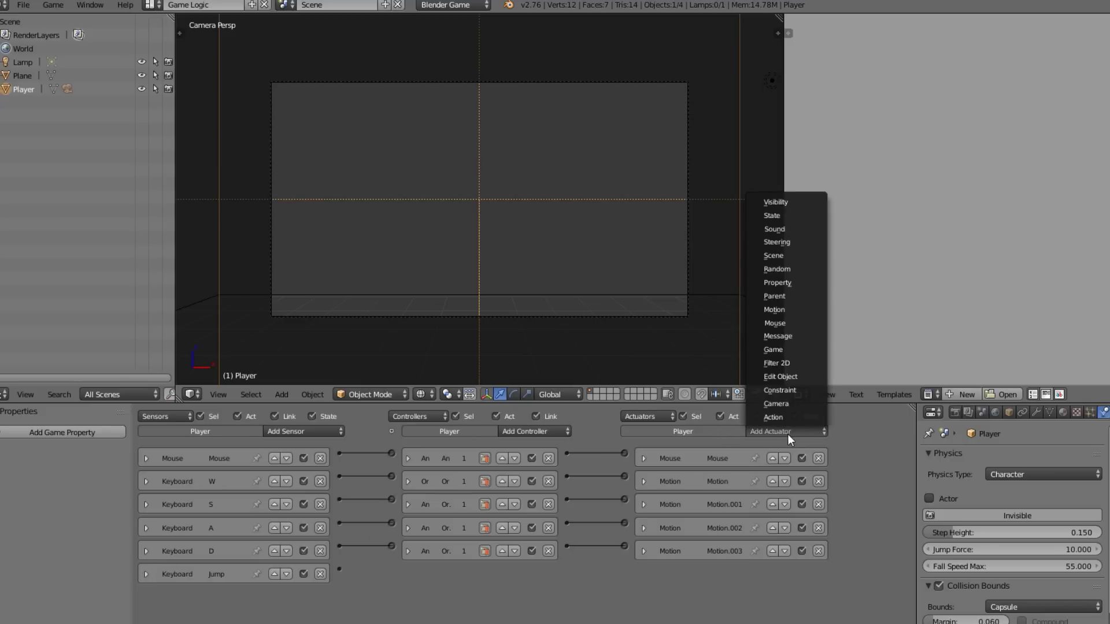
left_click(794, 308)
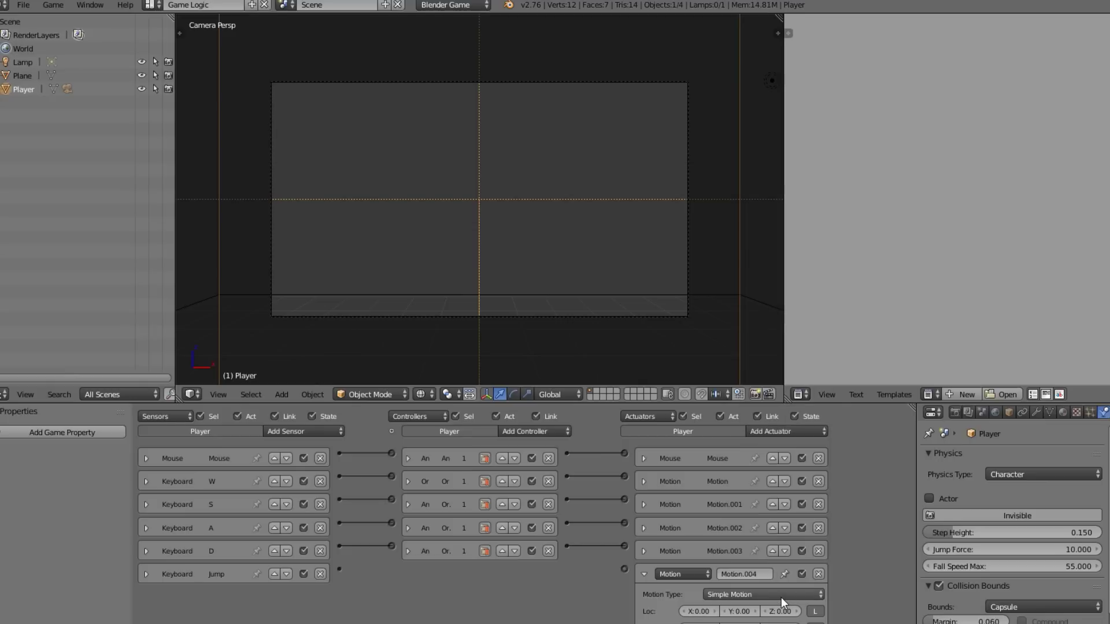
left_click(782, 594)
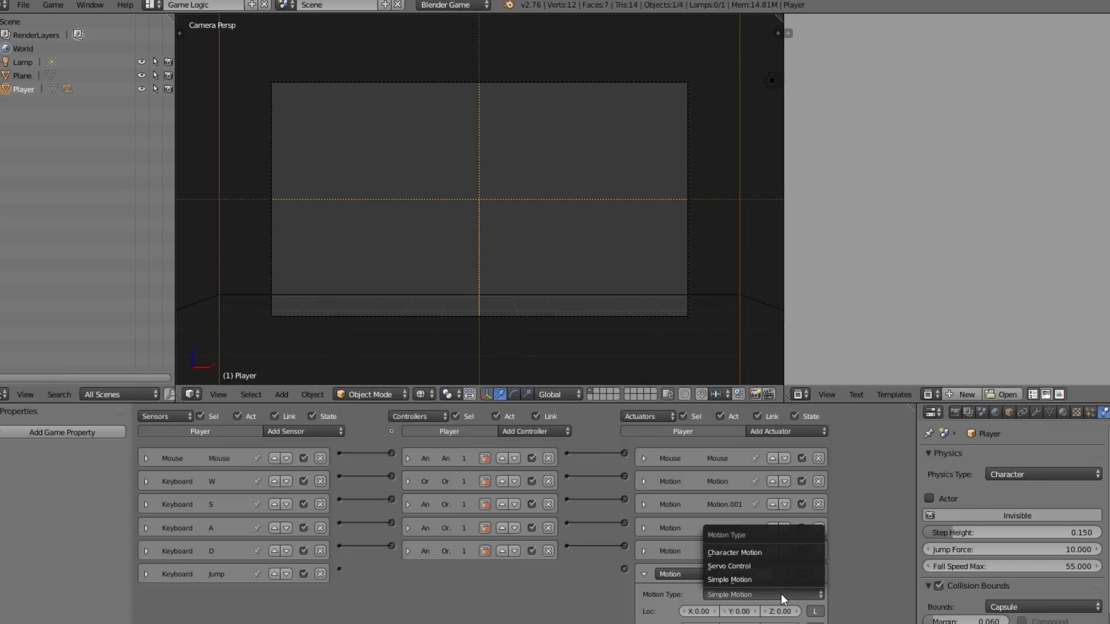
left_click(784, 551)
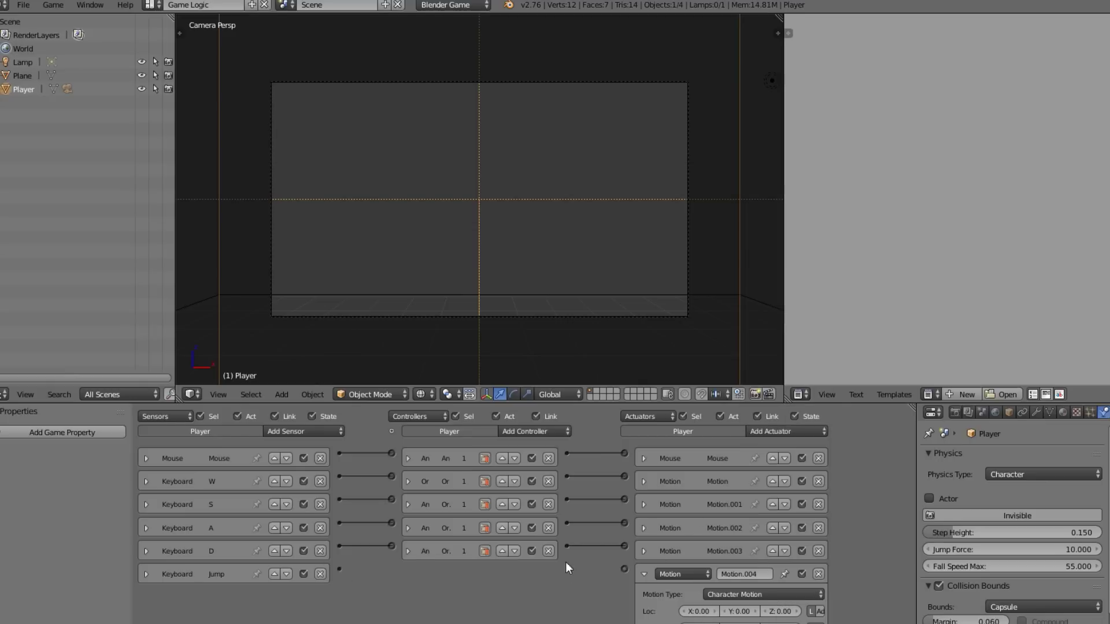
- Link the Jump sensor to the Character Motion actuator, and test-play the game
left_click_drag(605, 565, 342, 567)
left_click(411, 574)
scroll(413, 572, "down", 1)
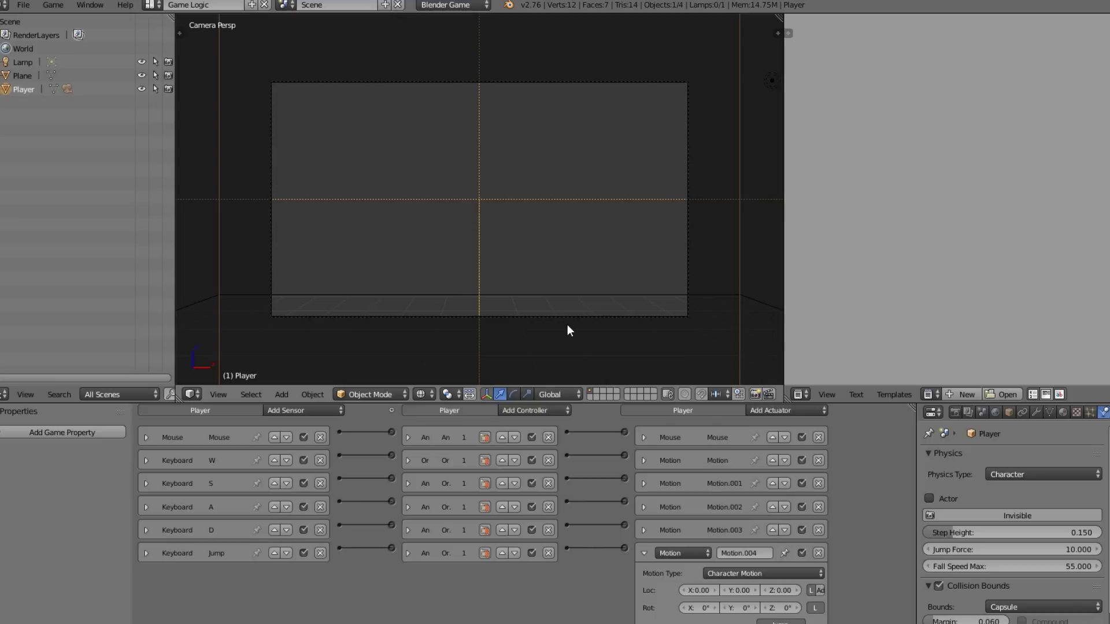
key("p")
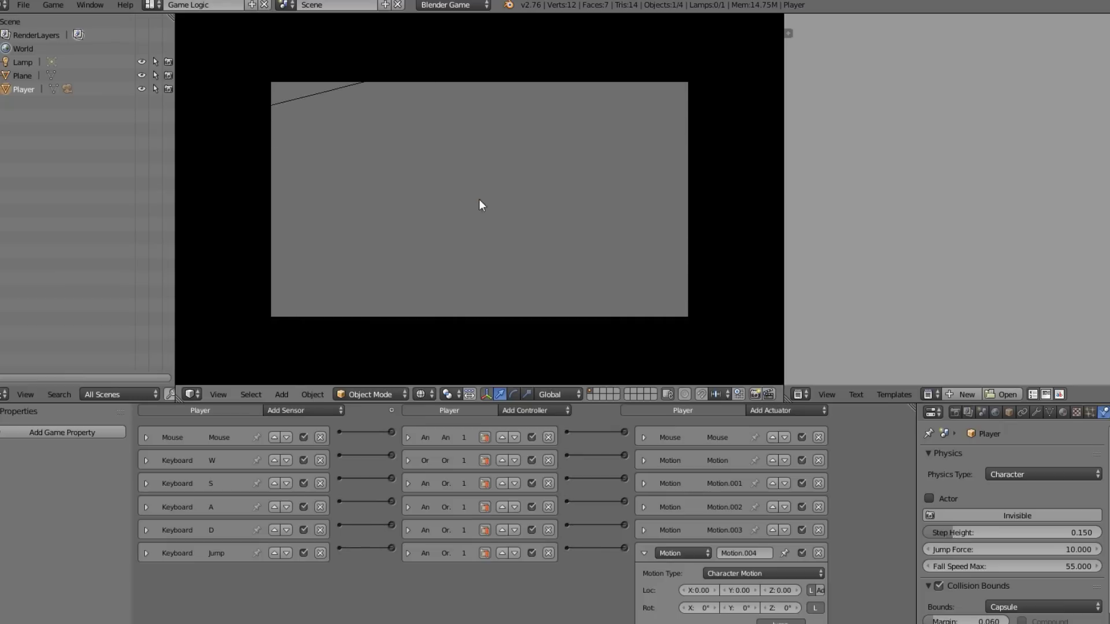
key("Escape")
- Examine the fourth Motion actuator's motion type, and test-play the game again
left_click(643, 530)
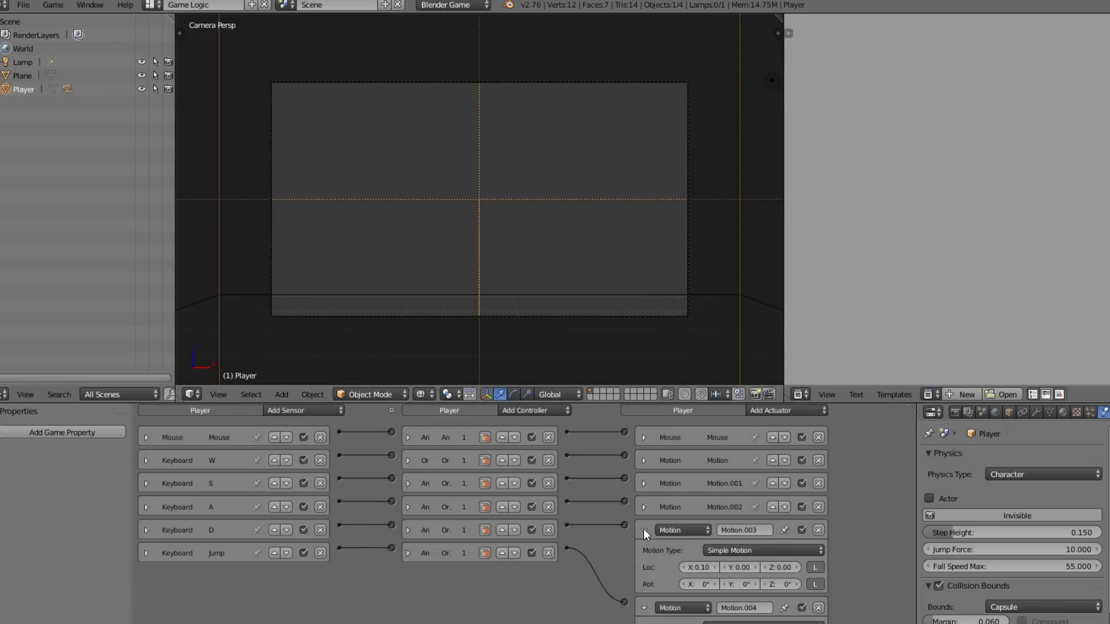
left_click(745, 550)
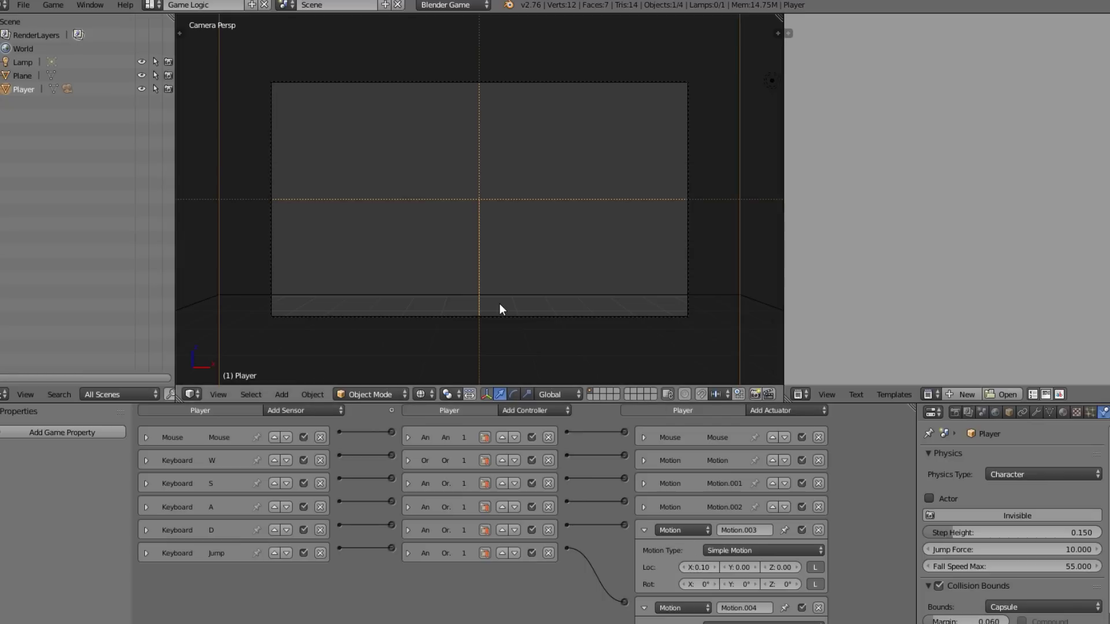
key("p")
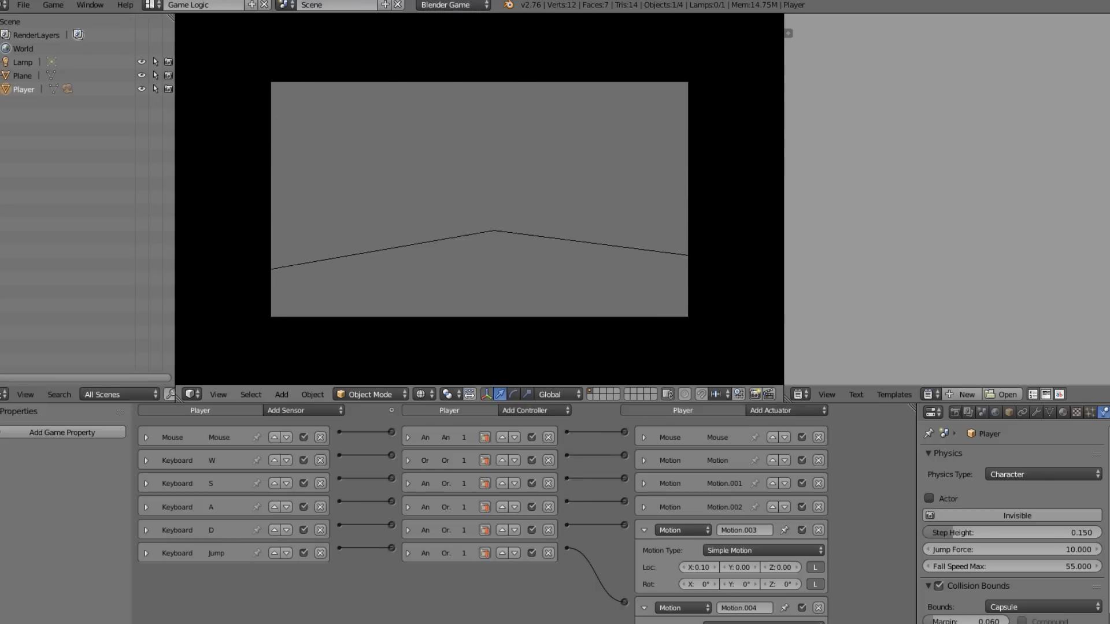
key("Escape")
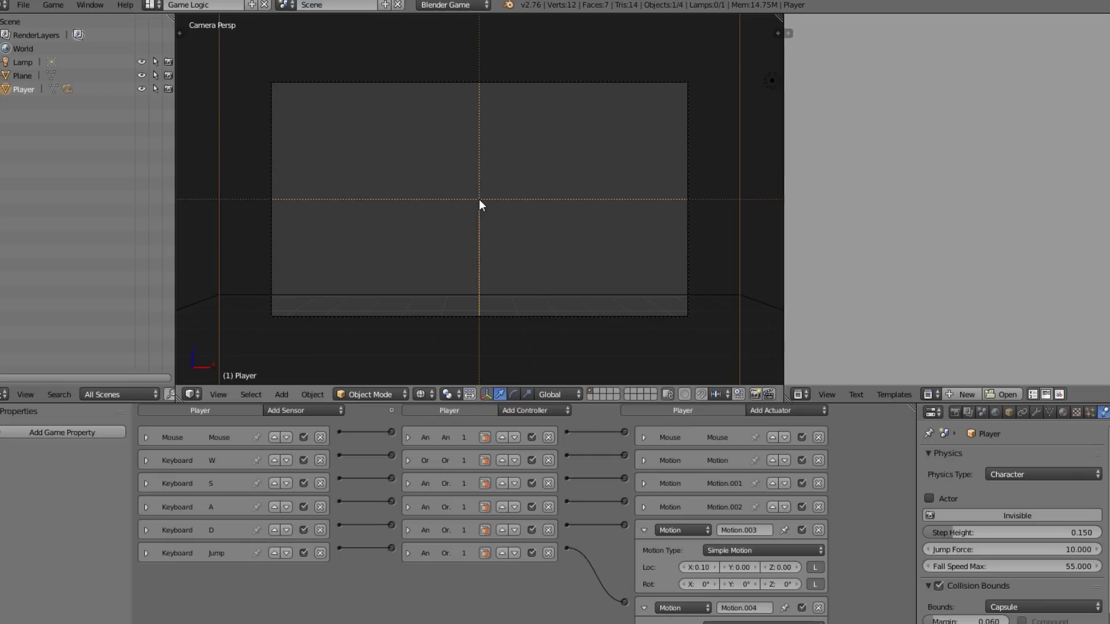
- Collapse the two expanded Motion actuators, and start the game from the camera view
left_click(643, 529)
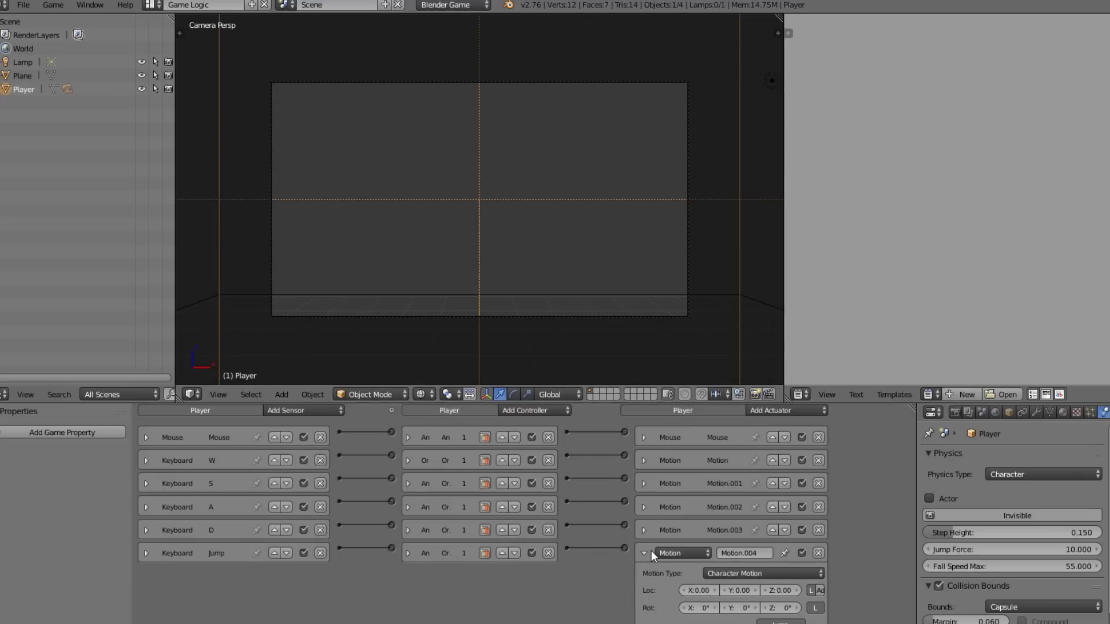
left_click(644, 554)
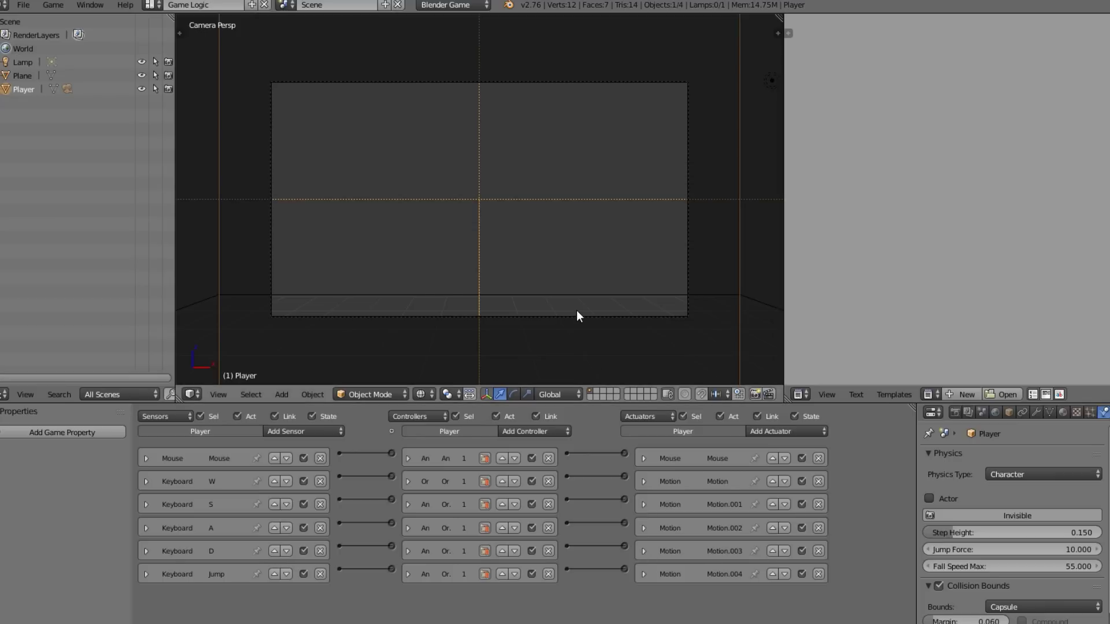
key("Home")
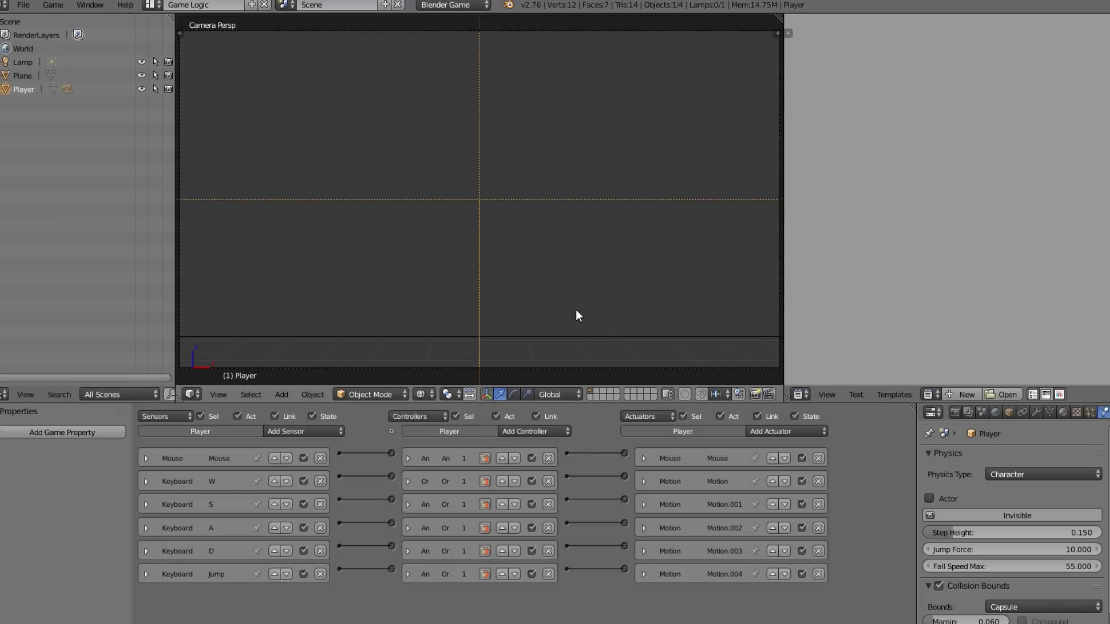
key("p")
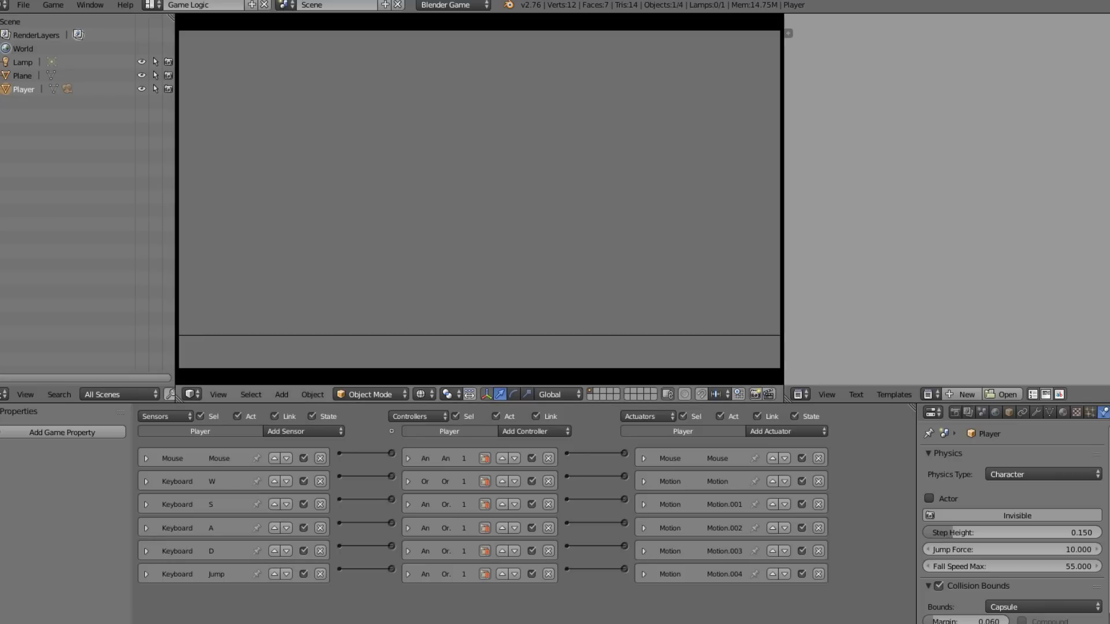